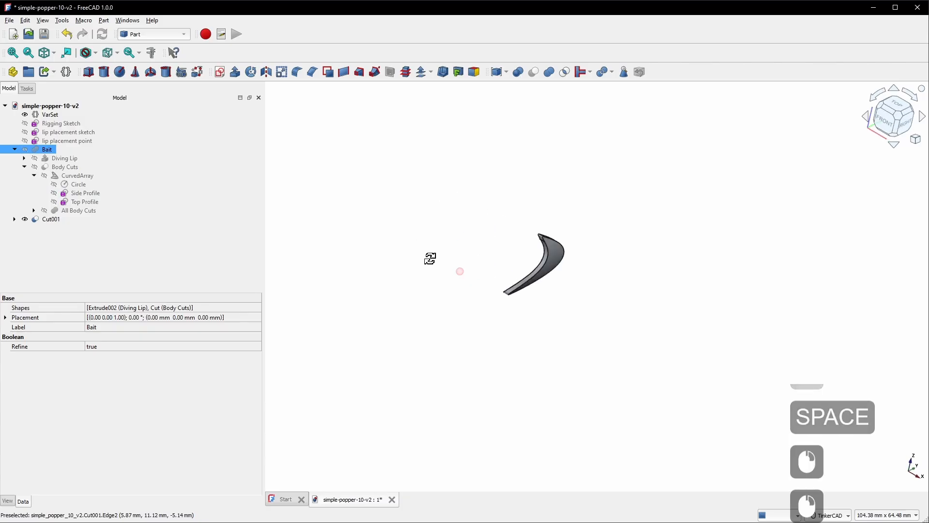
- Toggle the visibility of Cut001 and examine the bait's front face and diving lip up close
{"action": "left_click", "coordinate": [46, 220]}
{"action": "key", "text": "space"}
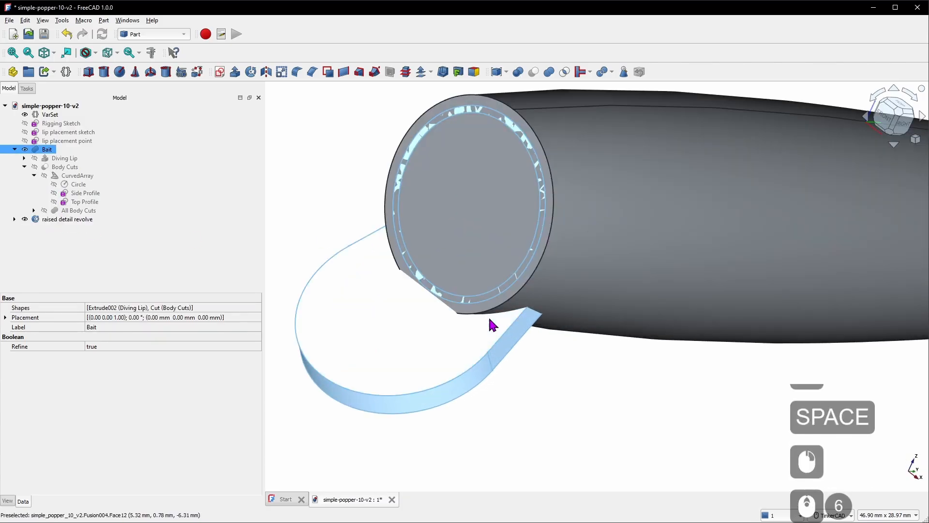
{"action": "scroll", "coordinate": [512, 254], "scroll_direction": "up", "scroll_amount": 3}
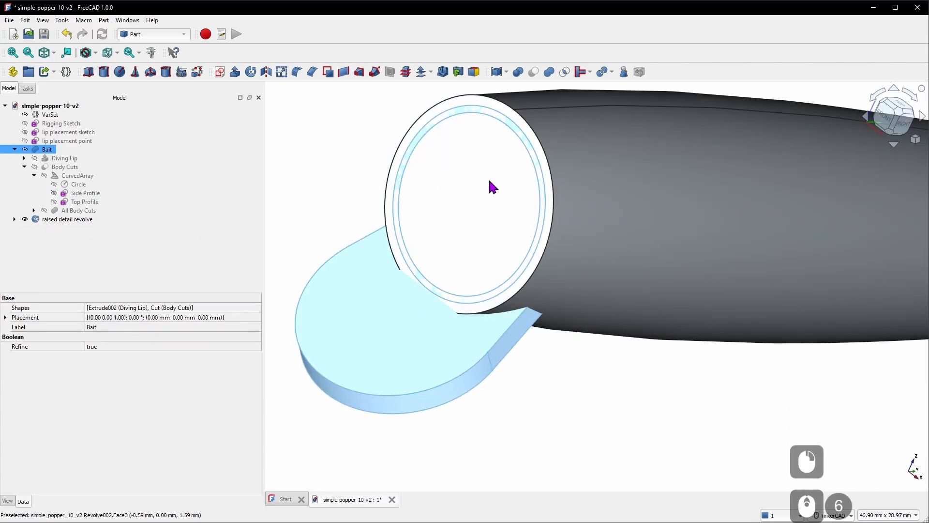
{"action": "mouse_move", "coordinate": [560, 192]}
{"action": "right_mouse_down"}
{"action": "mouse_move", "coordinate": [620, 220]}
{"action": "mouse_move", "coordinate": [550, 203]}
{"action": "right_mouse_up"}
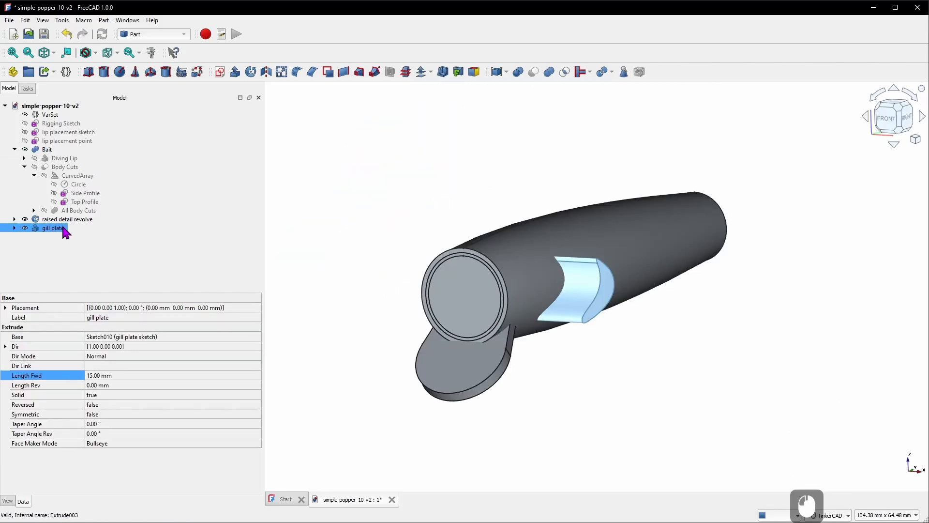
- Create a Boolean intersection of the raised detail revolve and the gill plate
{"action": "left_click", "coordinate": [67, 219], "text": "ctrl"}
{"action": "left_click", "coordinate": [85, 202], "text": "ctrl"}
{"action": "left_click", "coordinate": [248, 201], "text": "ctrl"}
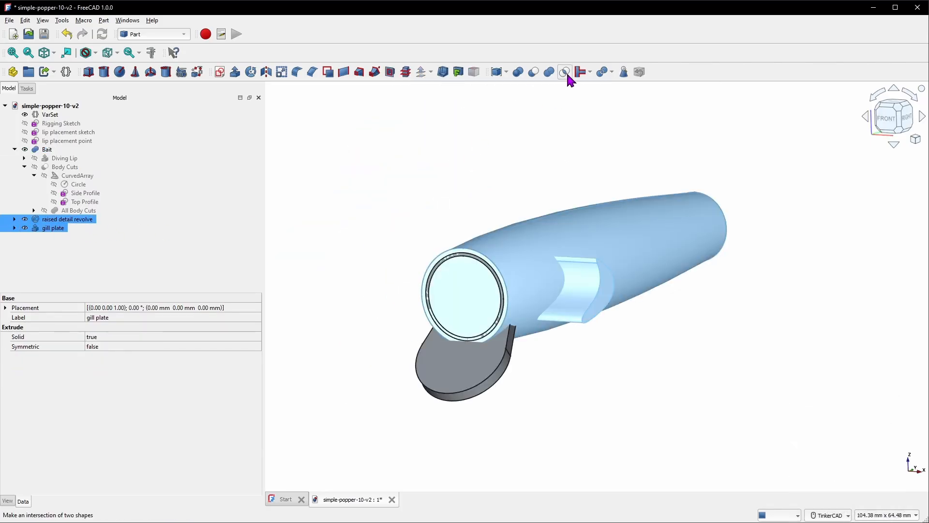
{"action": "left_click", "coordinate": [565, 72]}
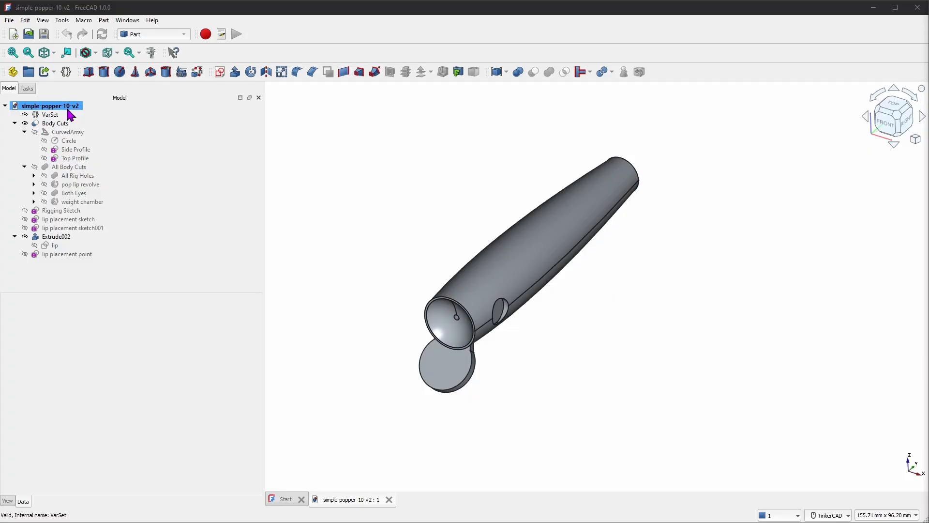
- Delete the lip placement sketch001 sketch from the model
{"action": "left_click", "coordinate": [196, 228]}
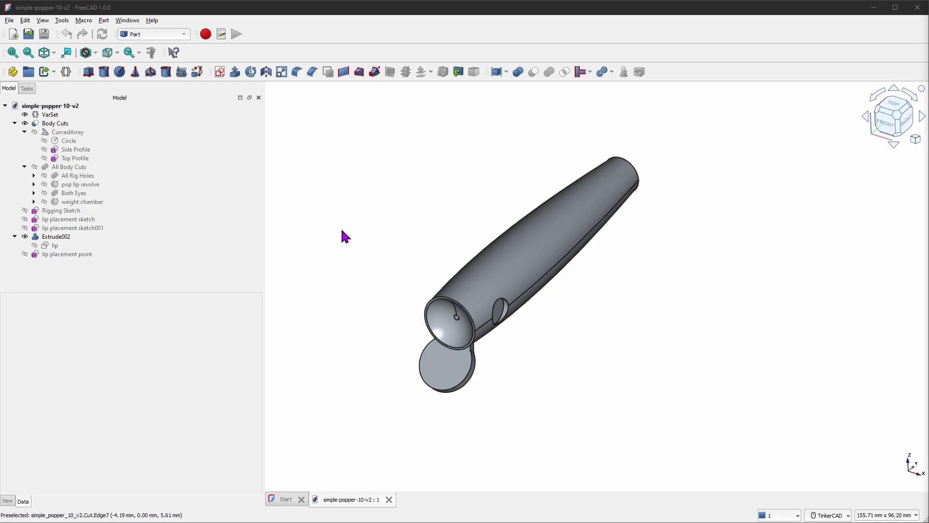
{"action": "left_click", "coordinate": [92, 228]}
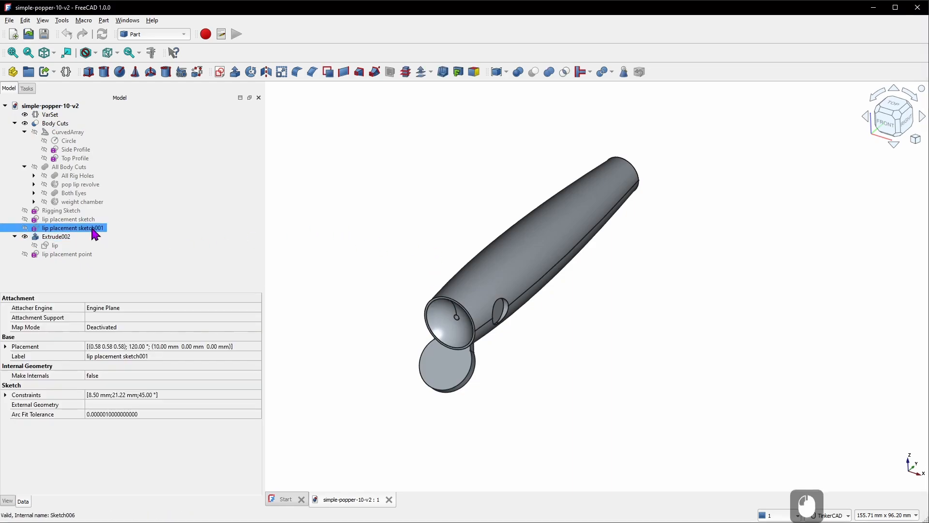
{"action": "key", "text": "Delete"}
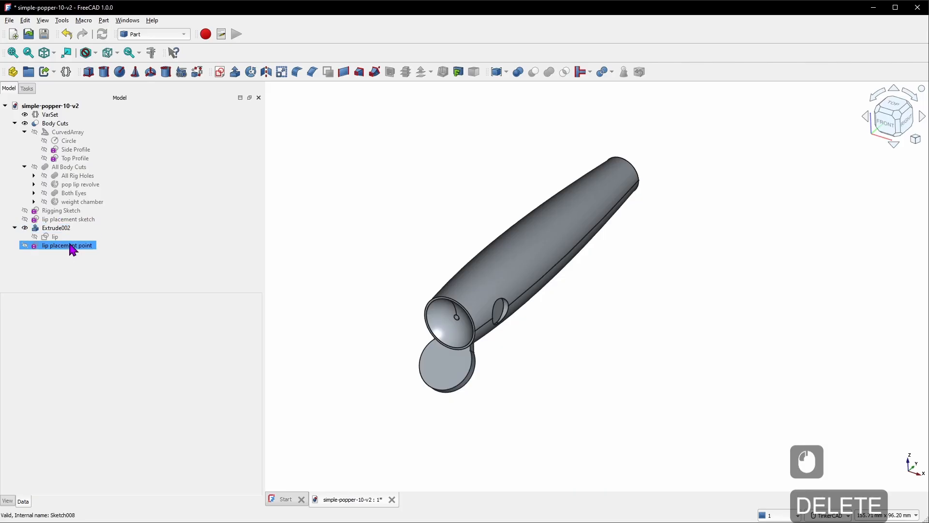
- Set the lip sketch's constraints to Back Width 10 mm, Front Width 15 mm and Length 12 mm
{"action": "left_click", "coordinate": [57, 237]}
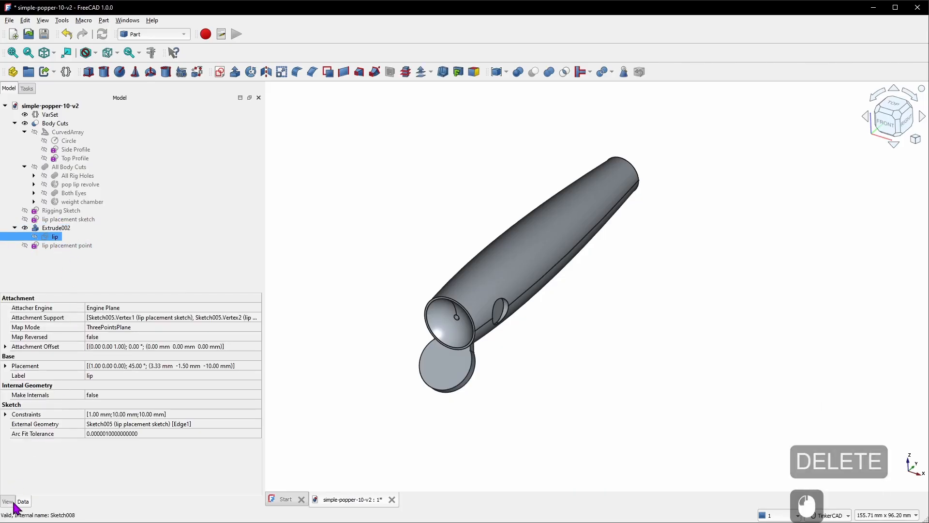
{"action": "left_click", "coordinate": [5, 416]}
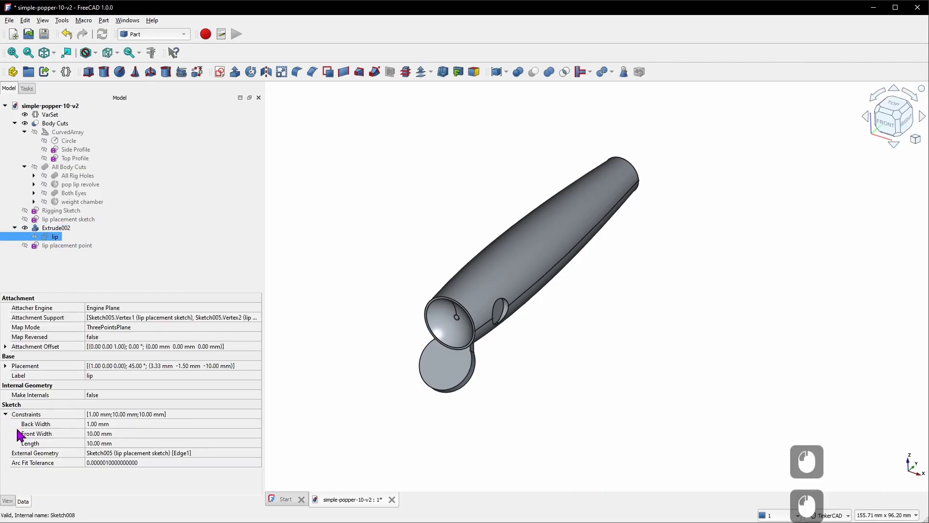
{"action": "double_click", "coordinate": [116, 424]}
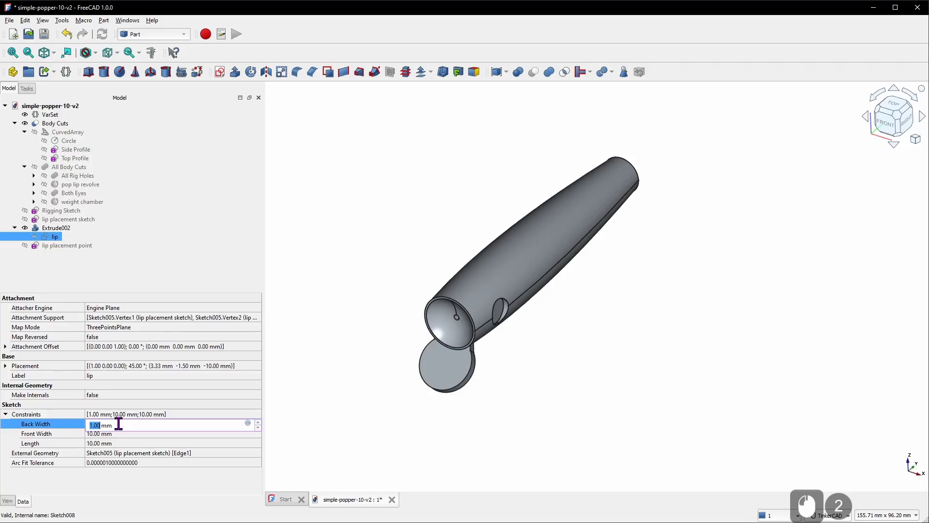
{"action": "type", "text": "10"}
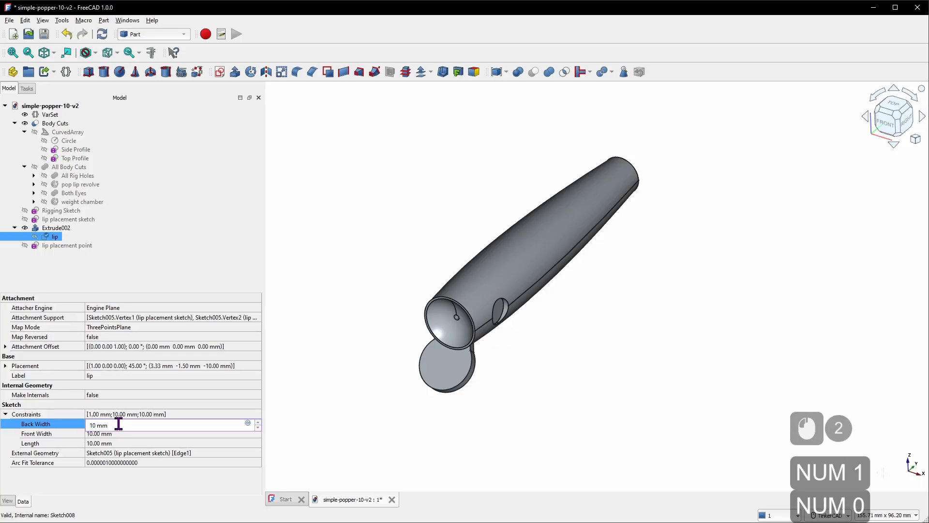
{"action": "left_click", "coordinate": [121, 434]}
{"action": "left_click", "coordinate": [121, 433]}
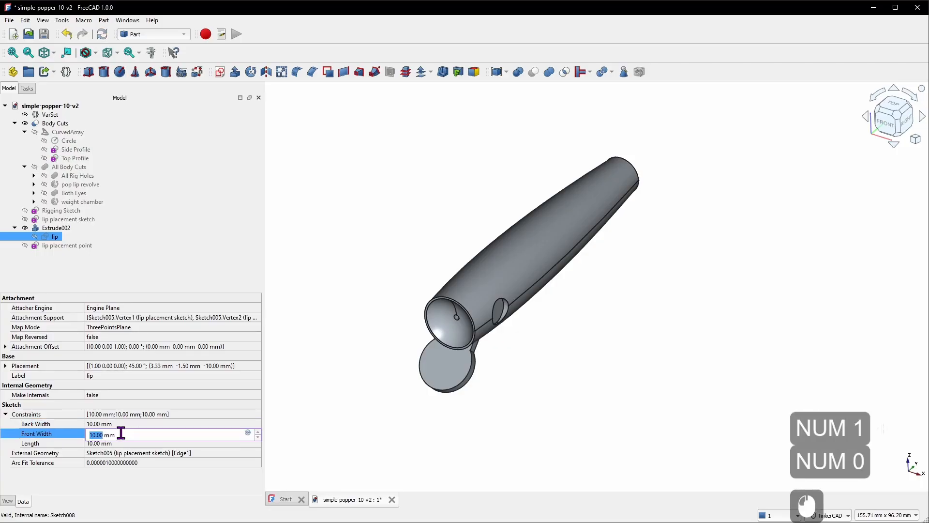
{"action": "type", "text": "15"}
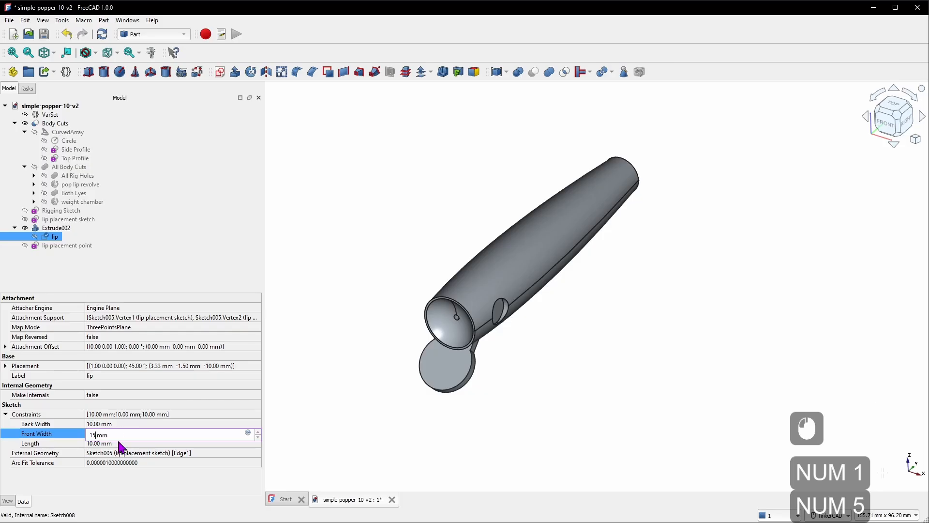
{"action": "left_click", "coordinate": [118, 444]}
{"action": "type", "text": "12"}
{"action": "key", "text": "Return"}
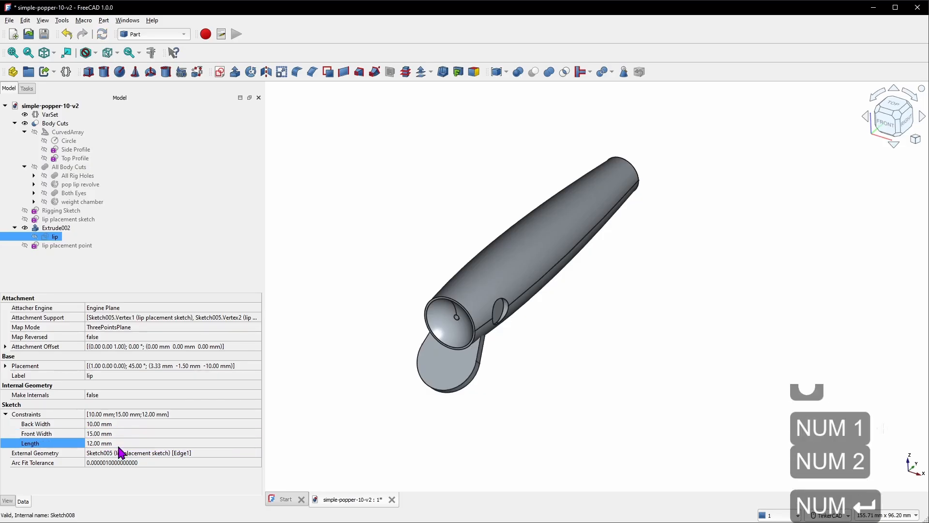
- Rename the Extrude002 lip extrusion as "Diving Lip"
{"action": "right_click", "coordinate": [70, 229]}
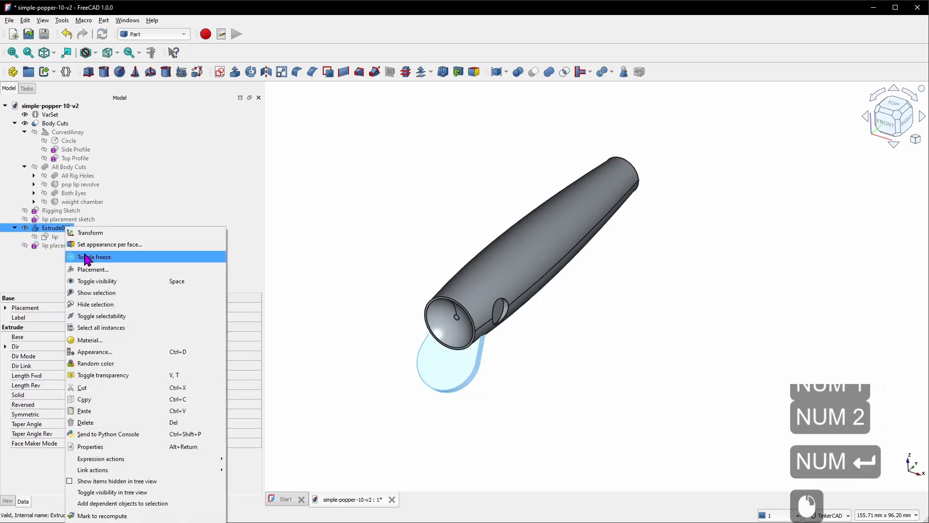
{"action": "left_click", "coordinate": [97, 522]}
{"action": "type", "text": "Diving Lip"}
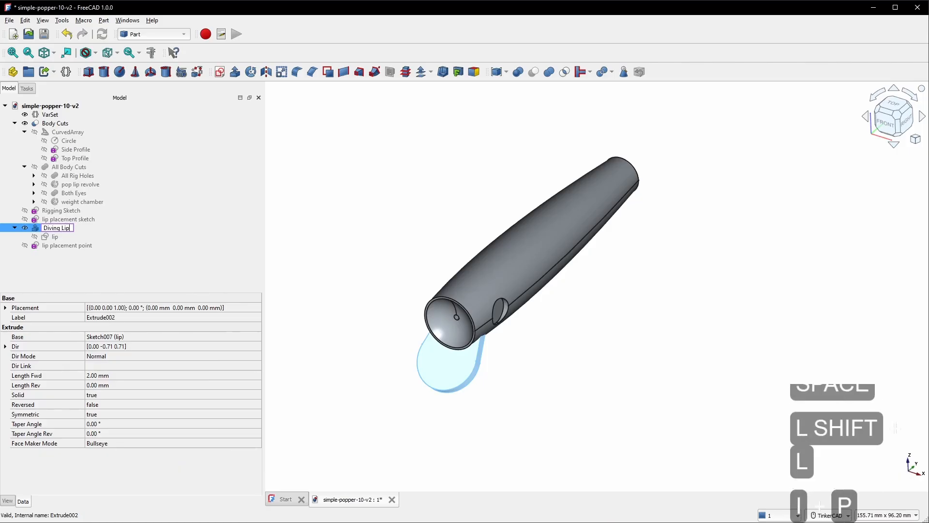
{"action": "key", "text": "Return"}
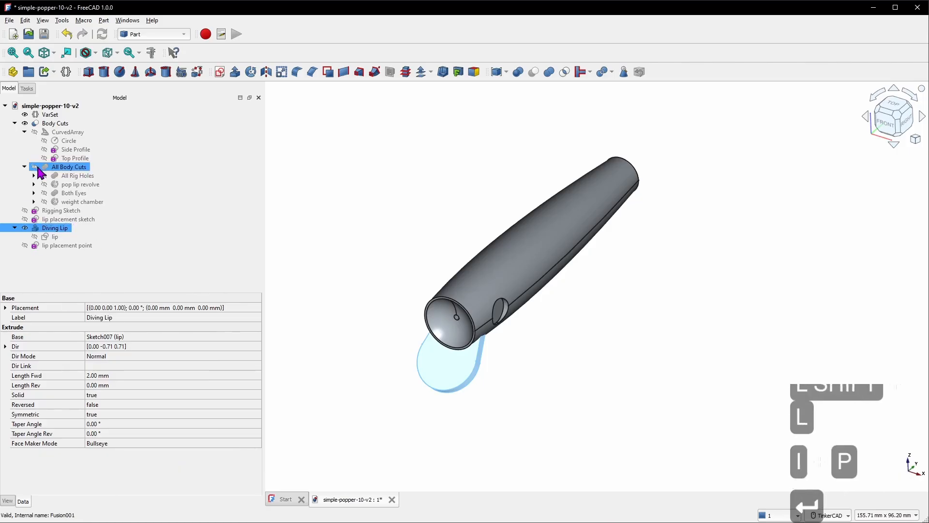
- Fuse Diving Lip and Body Cuts into one union and rename the resulting object "Bait"
{"action": "left_click", "coordinate": [57, 123], "text": "ctrl"}
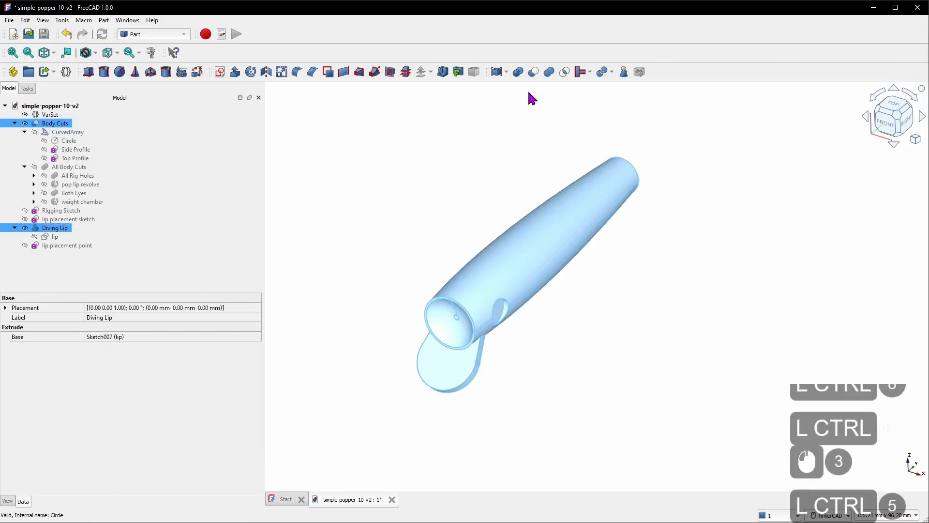
{"action": "left_click", "coordinate": [549, 73]}
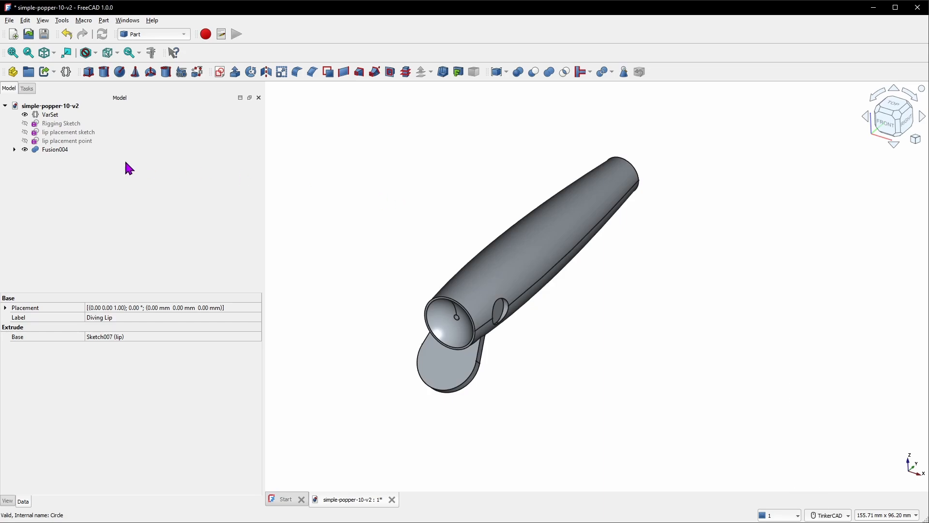
{"action": "right_click", "coordinate": [59, 151]}
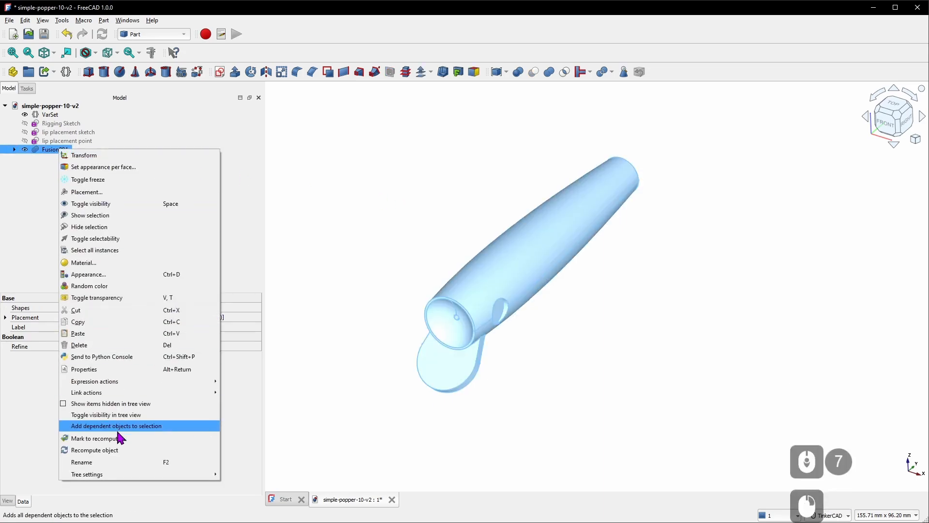
{"action": "left_click", "coordinate": [115, 462]}
{"action": "type", "text": "Bait"}
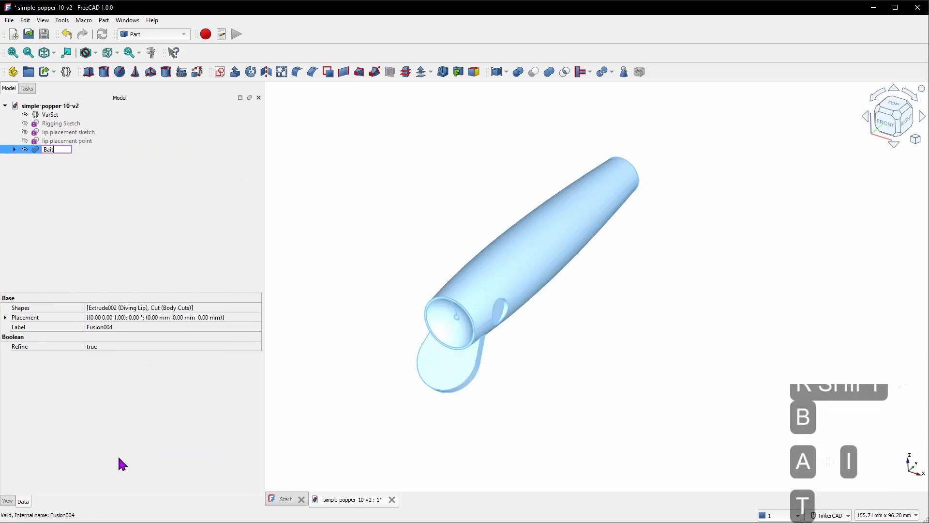
{"action": "key", "text": "Return"}
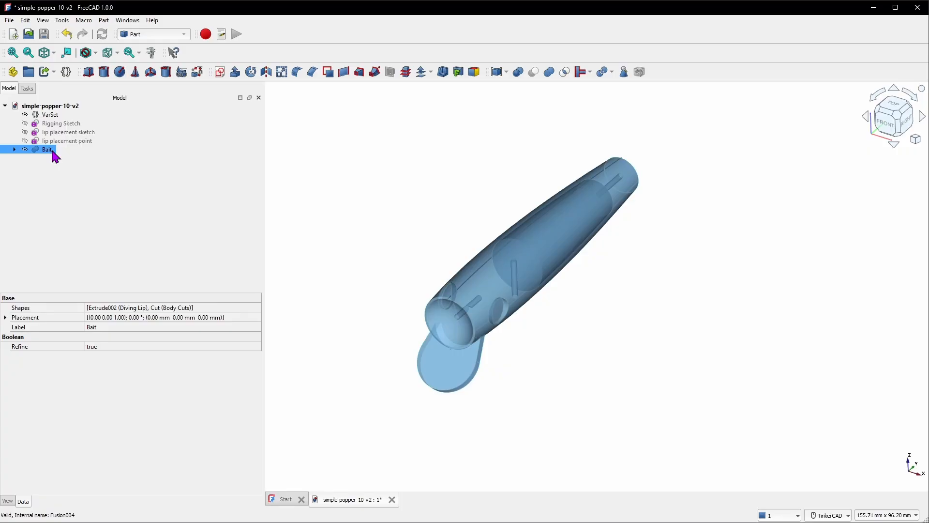
- Add a length property named RaisedDetailHeight with a value of 0.75 mm to the VarSet
{"action": "left_click", "coordinate": [50, 115]}
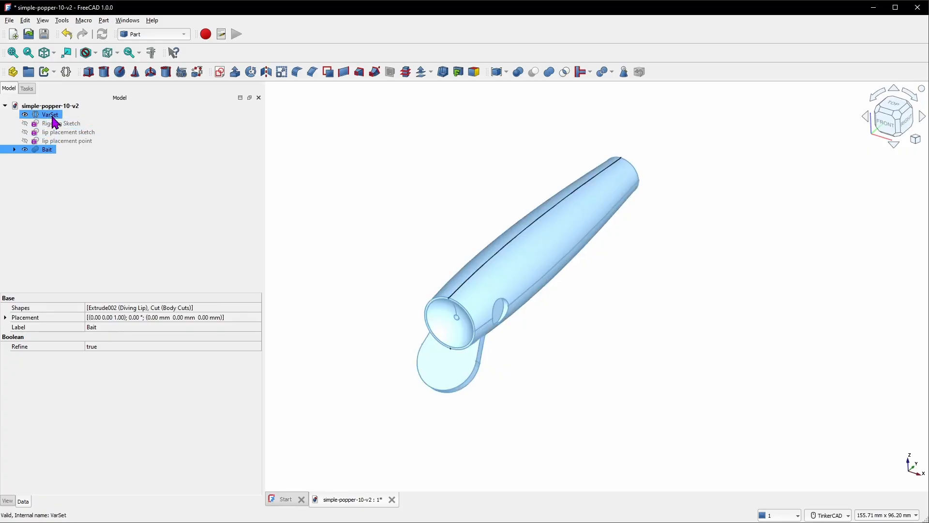
{"action": "double_click", "coordinate": [54, 117]}
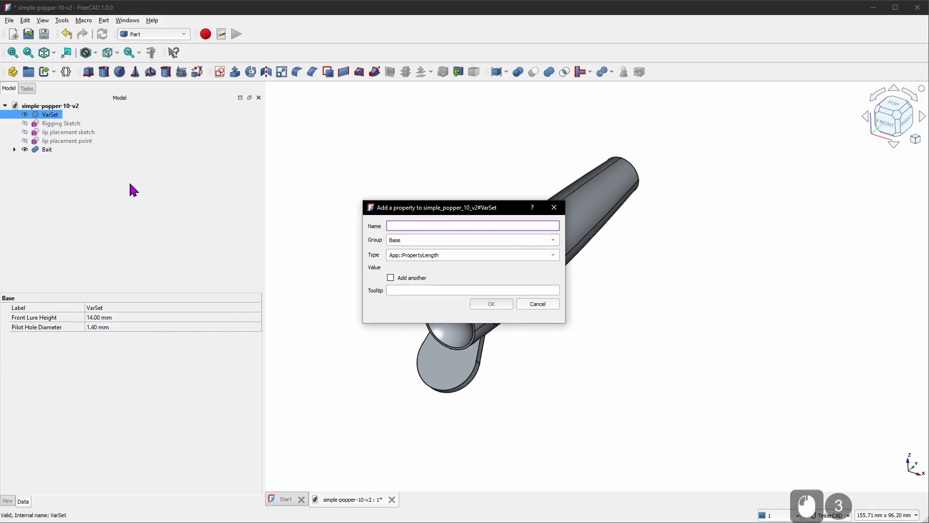
{"action": "type", "text": "Raise"}
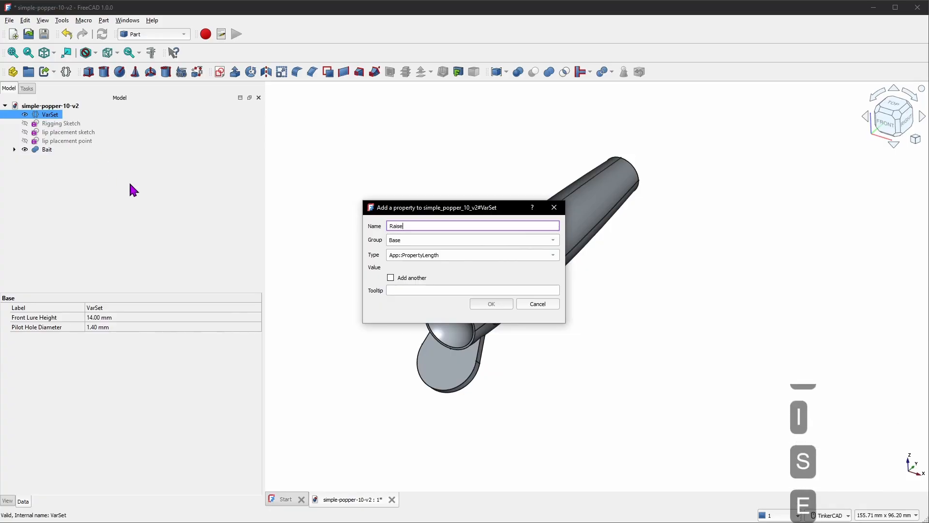
{"action": "type", "text": "dDetailHeight"}
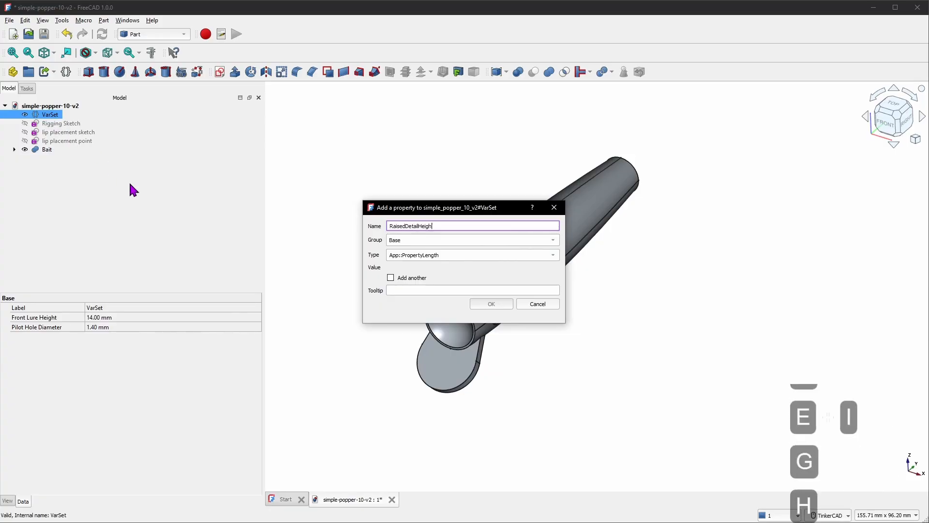
{"action": "key", "text": "Tab"}
{"action": "key", "text": "Tab"}
{"action": "type", "text": ".75"}
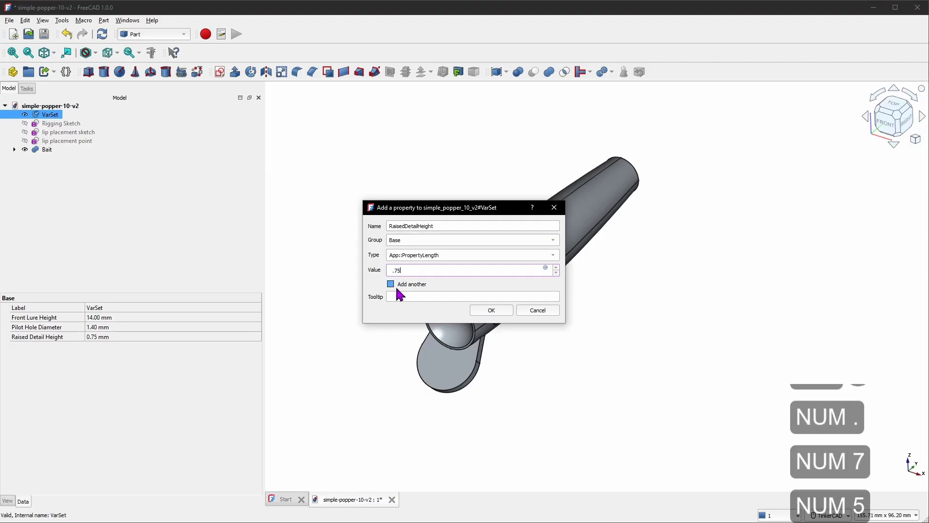
{"action": "left_click", "coordinate": [495, 313]}
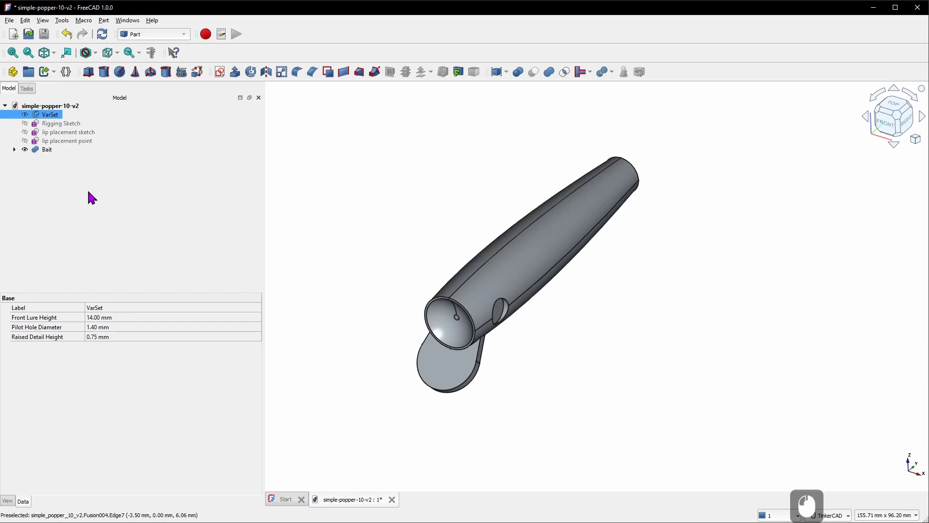
- Hide the Bait fusion and expand its tree entry to select the nested Side Profile sketch
{"action": "left_click", "coordinate": [47, 150]}
{"action": "key", "text": "space"}
{"action": "left_click", "coordinate": [14, 149]}
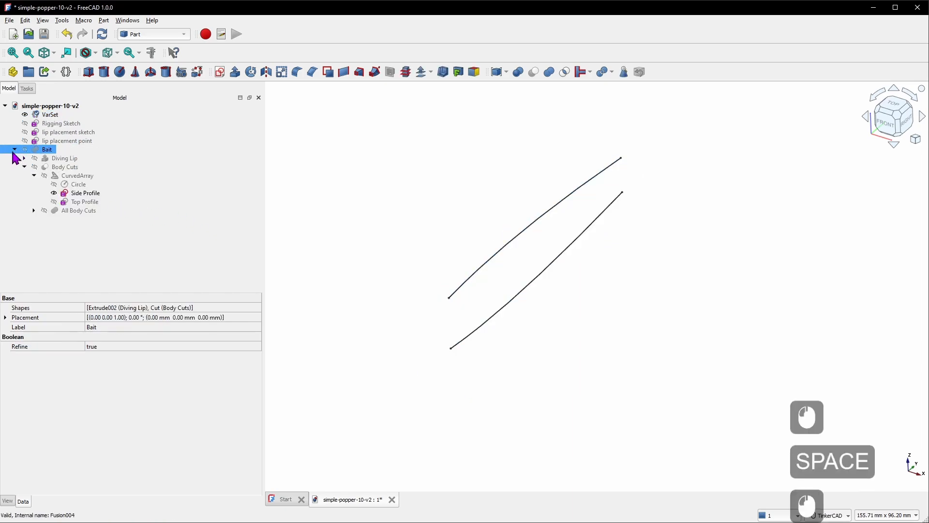
{"action": "left_click", "coordinate": [77, 193]}
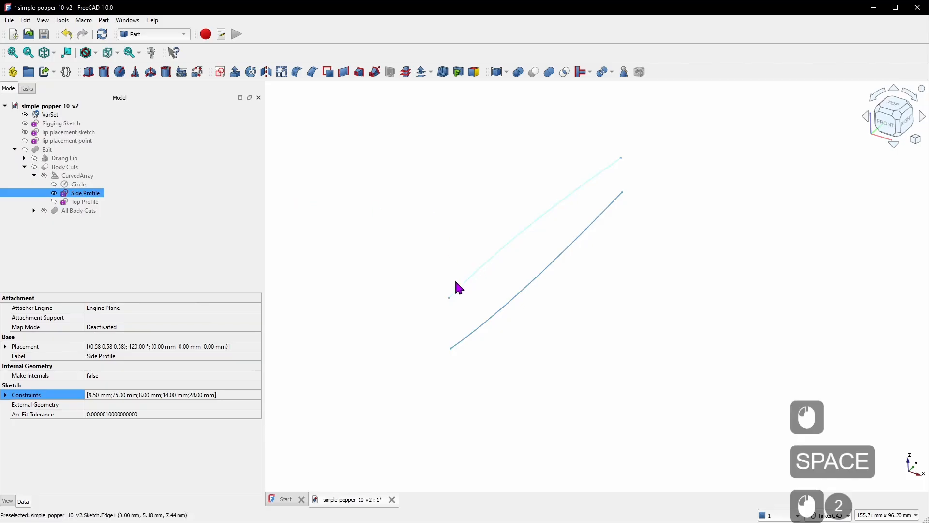
- Create a new sketch on the YZ plane, looking squarely at the side profile curves from the right
{"action": "mouse_move", "coordinate": [456, 286]}
{"action": "right_mouse_down"}
{"action": "mouse_move", "coordinate": [414, 258]}
{"action": "mouse_move", "coordinate": [417, 247]}
{"action": "right_mouse_up"}
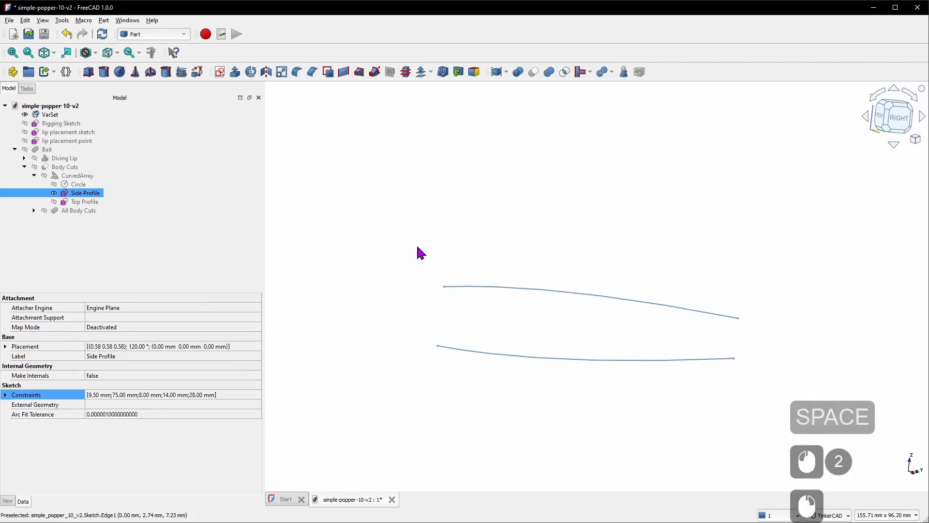
{"action": "left_click", "coordinate": [896, 122]}
{"action": "left_click", "coordinate": [639, 178]}
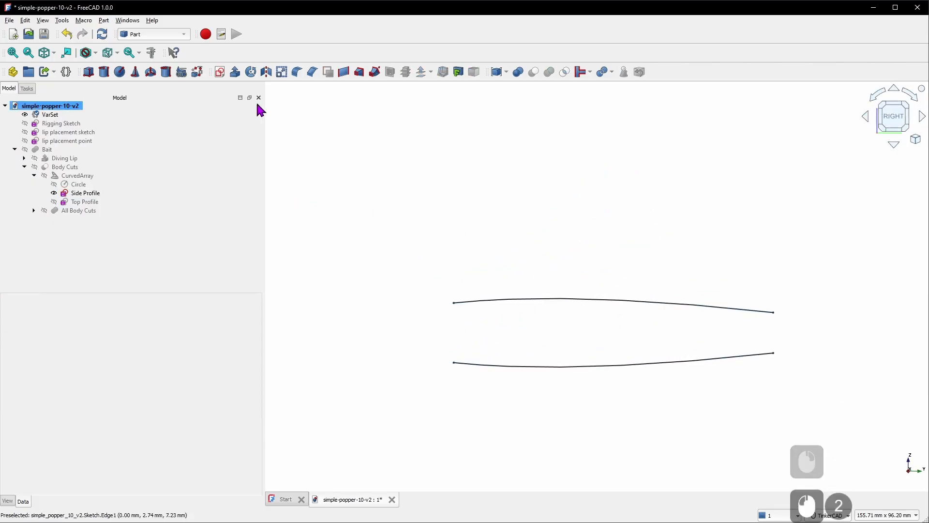
{"action": "left_click", "coordinate": [220, 73]}
{"action": "left_click", "coordinate": [452, 263]}
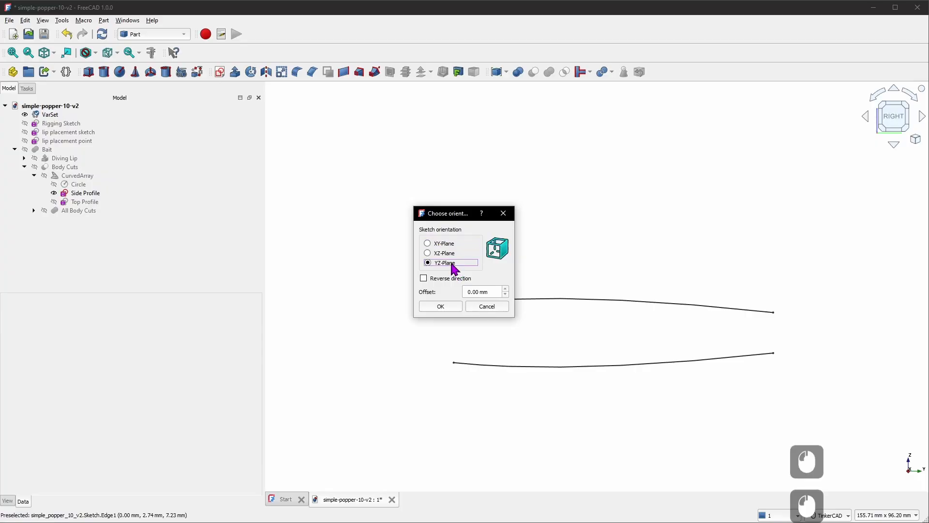
{"action": "left_click", "coordinate": [455, 308]}
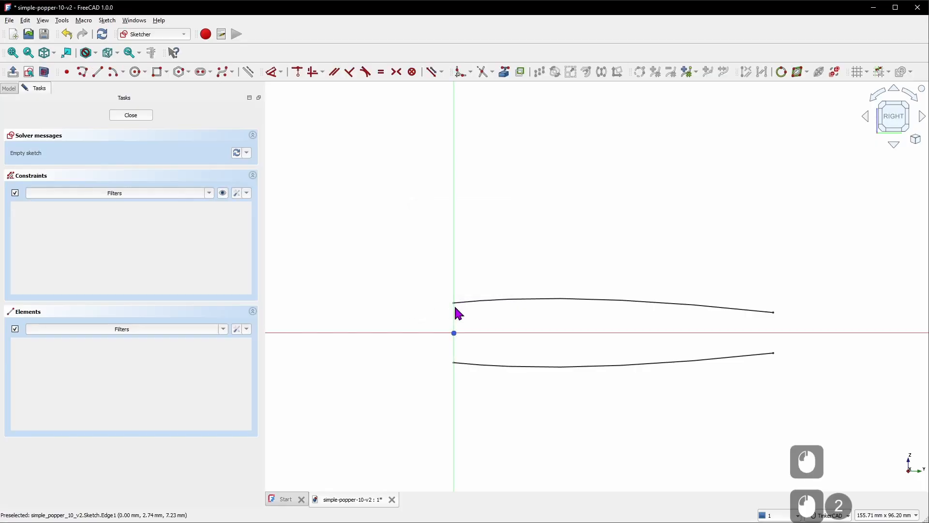
- Bring the upper side profile curve into the sketch as external geometry
{"action": "left_click", "coordinate": [507, 74]}
{"action": "left_click", "coordinate": [556, 298]}
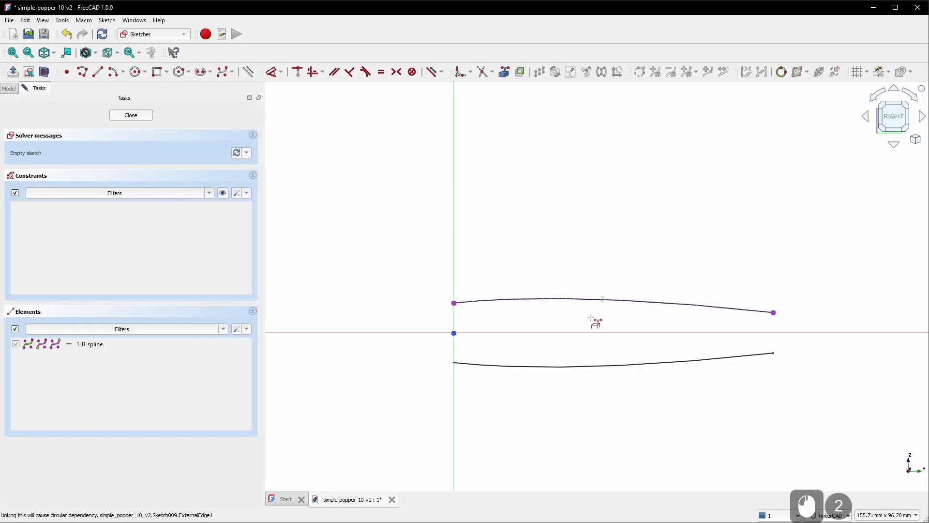
{"action": "scroll", "coordinate": [576, 341], "scroll_direction": "up", "scroll_amount": 2}
{"action": "left_click", "coordinate": [543, 182]}
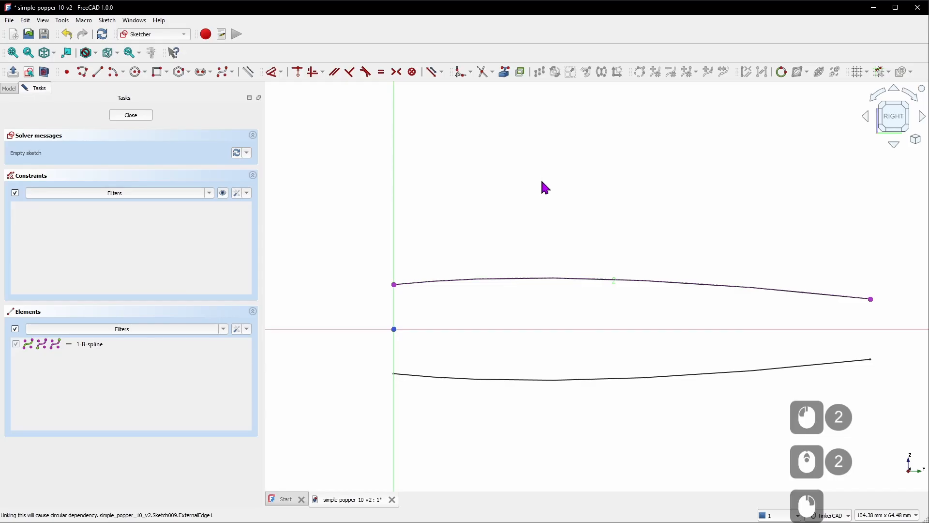
- Draw a three-control-point B-spline above the referenced curve, starting on the vertical axis and ending above the curve's rear end
{"action": "left_click", "coordinate": [225, 75]}
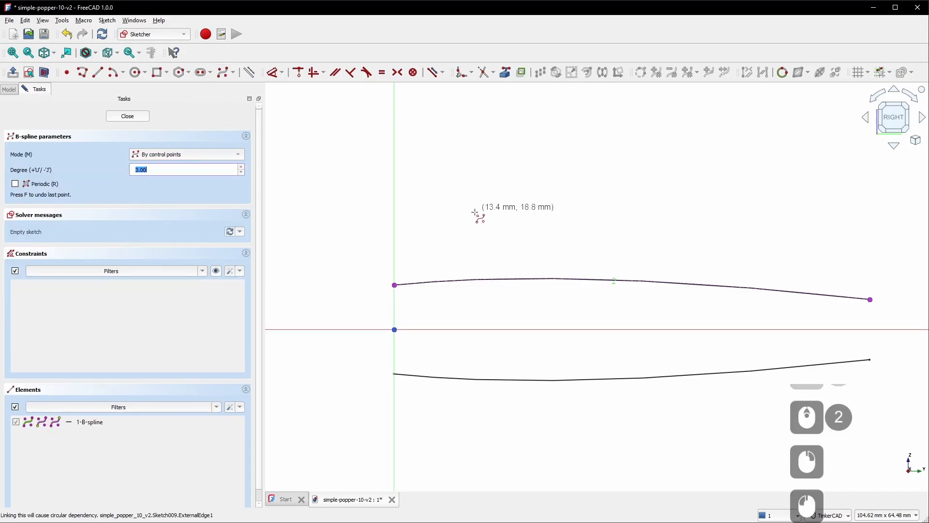
{"action": "left_click", "coordinate": [395, 261]}
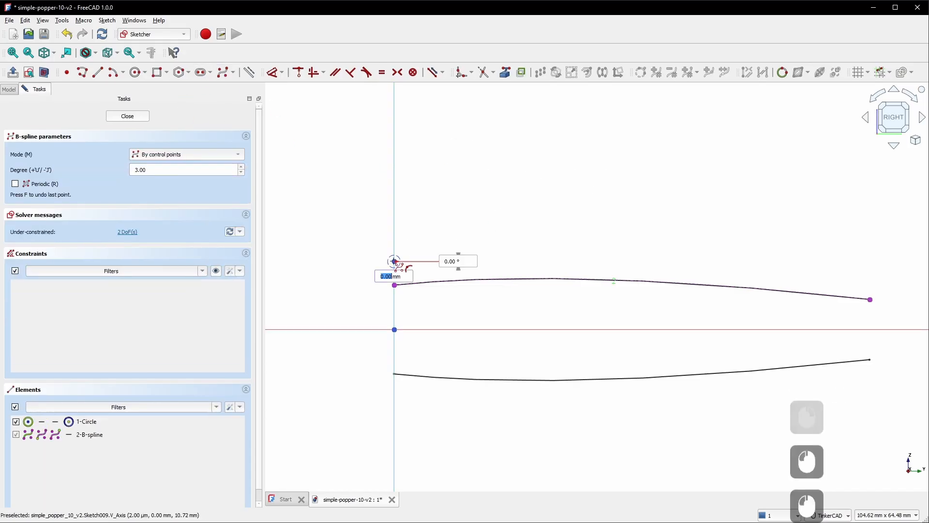
{"action": "left_click", "coordinate": [565, 225]}
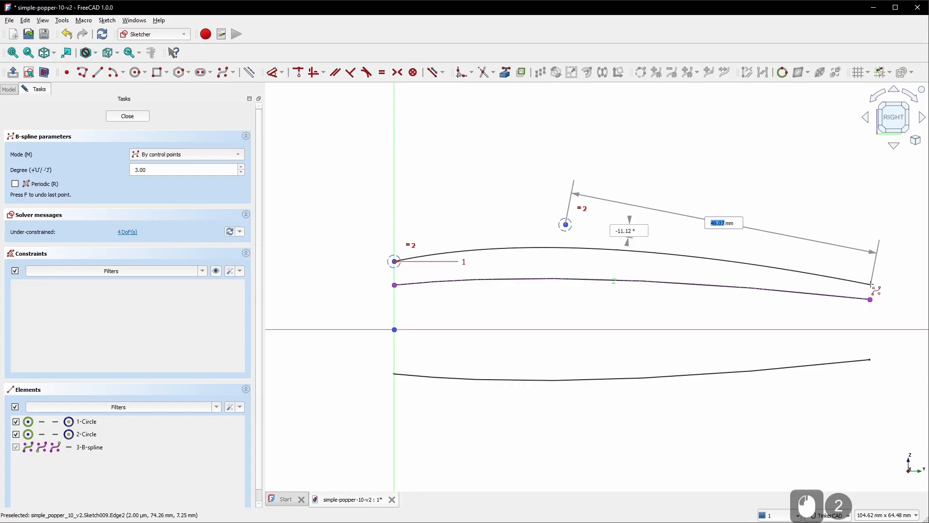
{"action": "left_click", "coordinate": [871, 284]}
{"action": "right_click", "coordinate": [871, 245]}
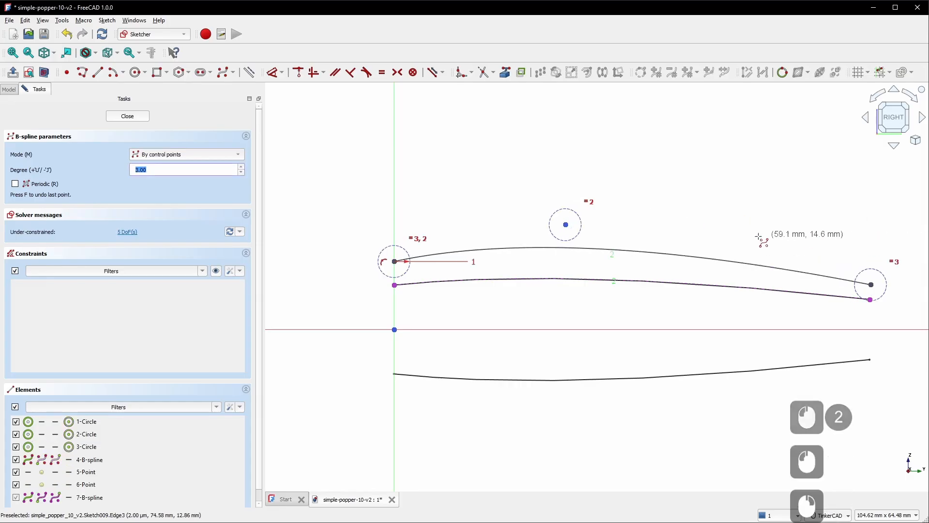
{"action": "right_click", "coordinate": [453, 314]}
- Dimension the vertical gap between the front endpoints of the two curves with the expression VarSet.RaisedDetailHeight
{"action": "scroll", "coordinate": [386, 297], "scroll_direction": "up", "scroll_amount": 3}
{"action": "key", "text": "d"}
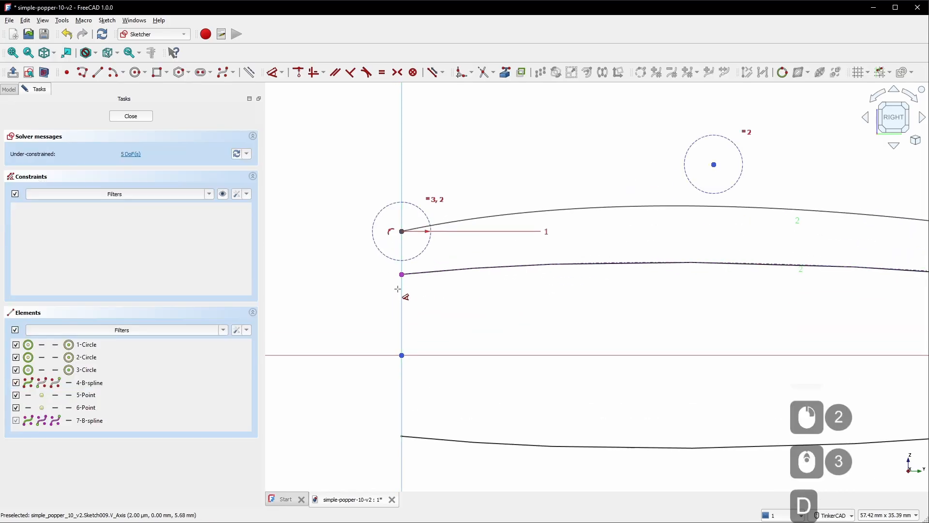
{"action": "left_click", "coordinate": [395, 285]}
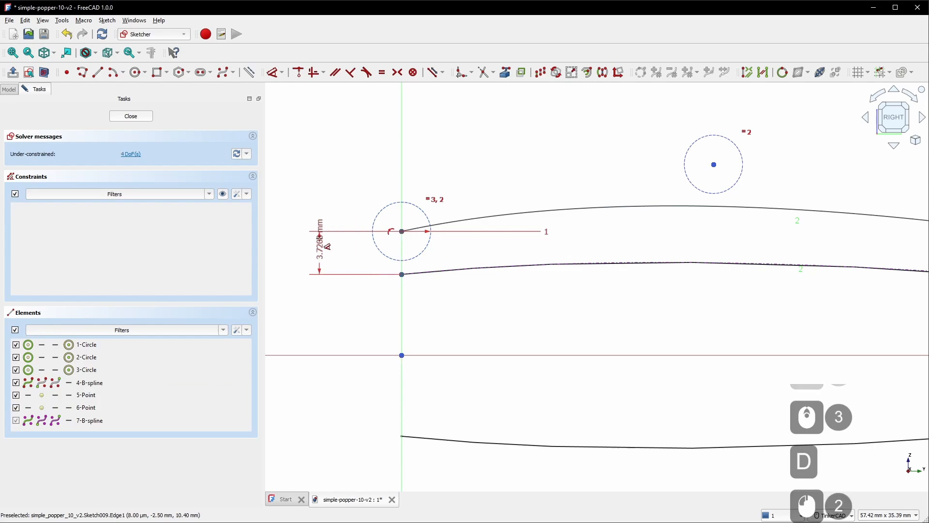
{"action": "left_click", "coordinate": [316, 247]}
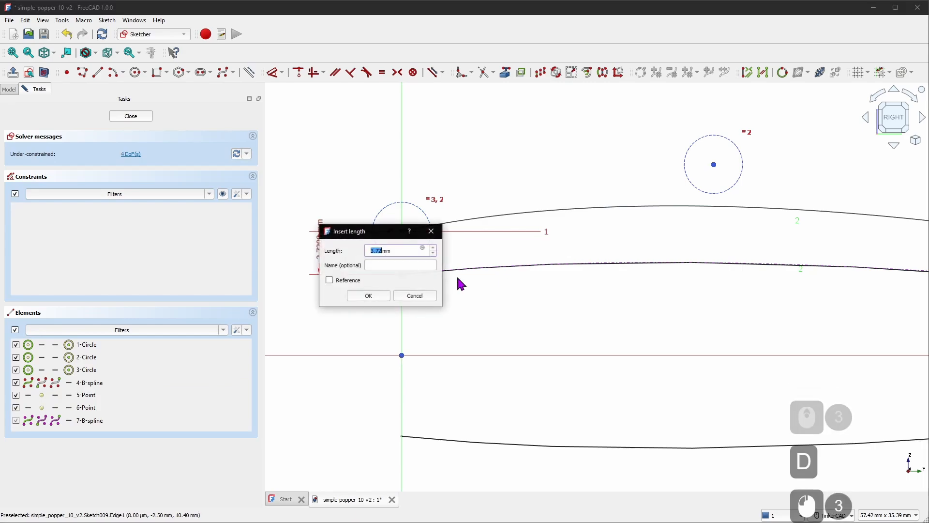
{"action": "left_click", "coordinate": [424, 249]}
{"action": "type", "text": "Var"}
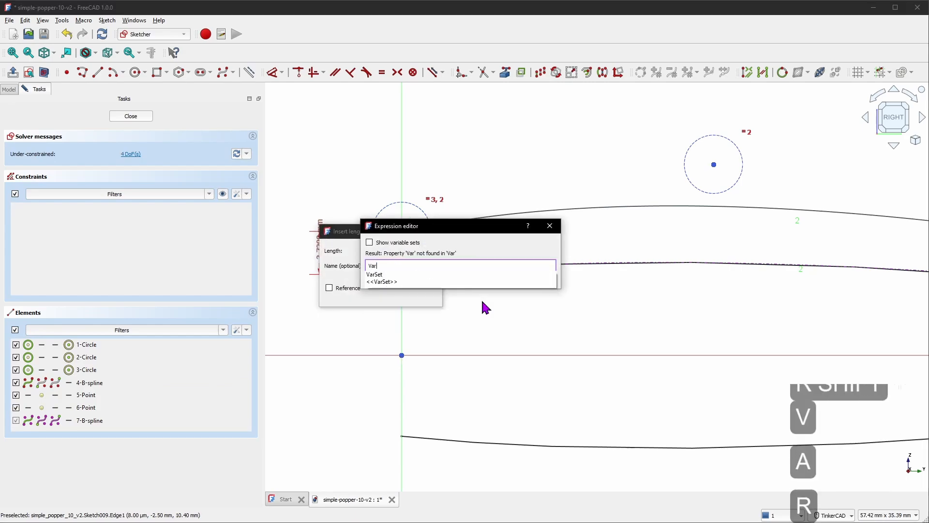
{"action": "type", "text": "Set.Rai"}
{"action": "key", "text": "Down"}
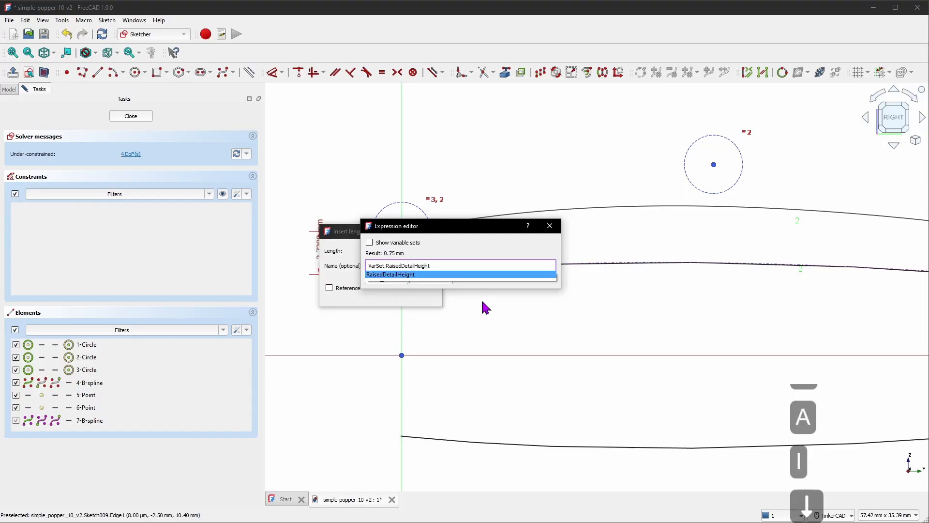
{"action": "key", "text": "Return"}
{"action": "left_click", "coordinate": [422, 279]}
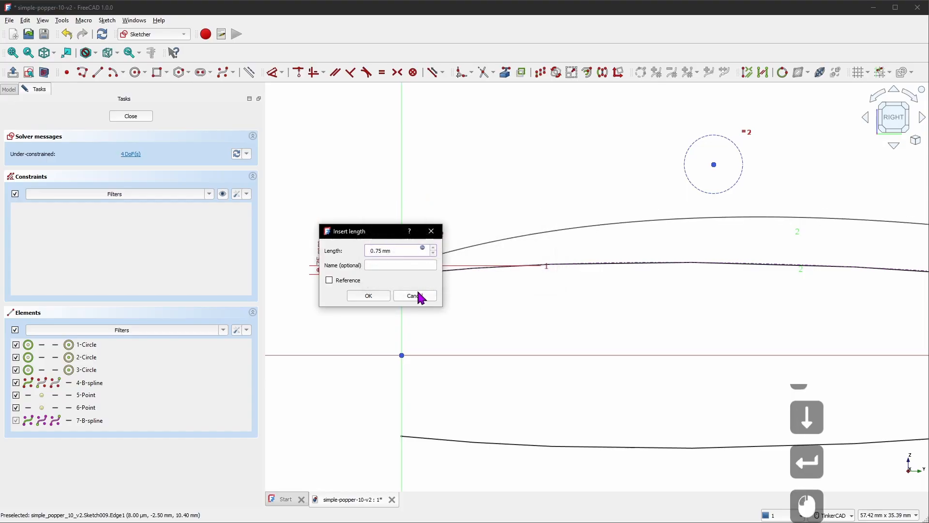
{"action": "left_click", "coordinate": [385, 296]}
- Dimension the vertical gap between the rear endpoints of the two curves with the expression VarSet.RaisedDetailHeight
{"action": "scroll", "coordinate": [552, 261], "scroll_direction": "down", "scroll_amount": 7}
{"action": "scroll", "coordinate": [615, 285], "scroll_direction": "up", "scroll_amount": 7}
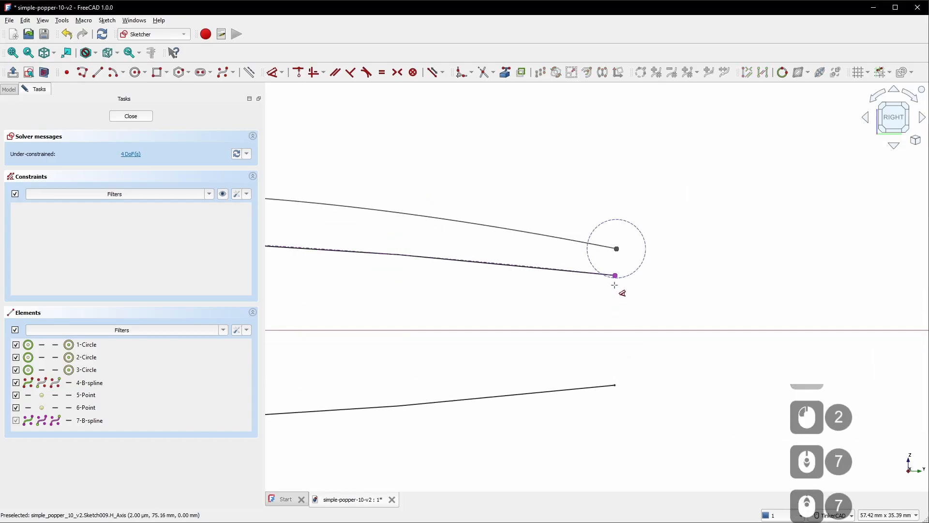
{"action": "left_click", "coordinate": [616, 275]}
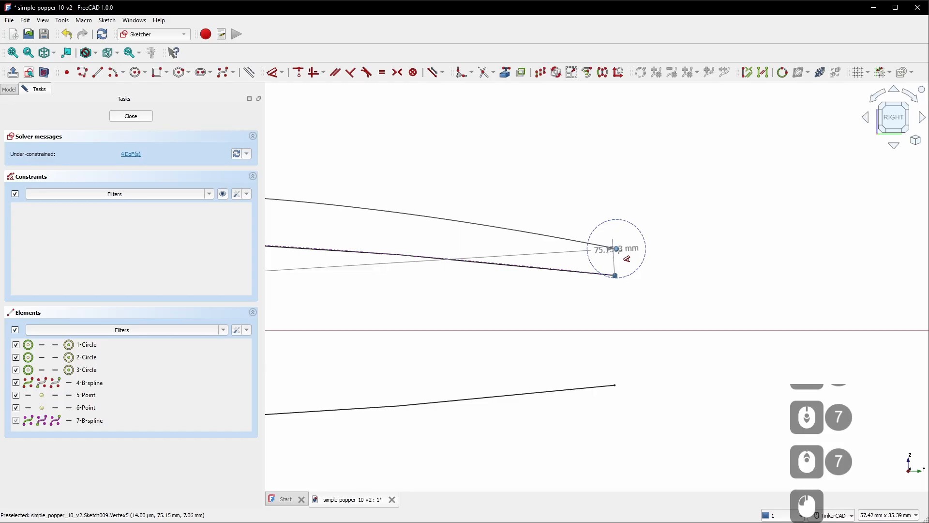
{"action": "left_click", "coordinate": [716, 270]}
{"action": "left_click", "coordinate": [825, 276]}
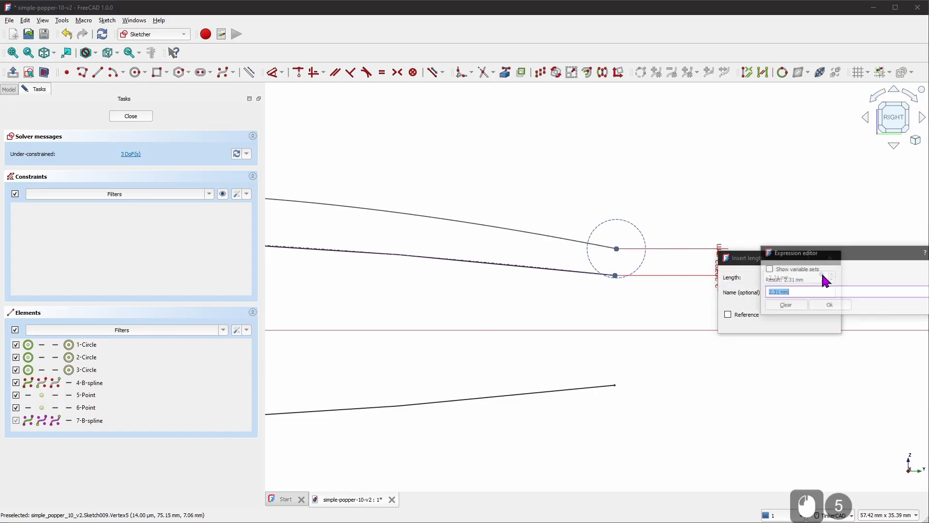
{"action": "type", "text": "VarSet.Ra"}
{"action": "key", "text": "Down"}
{"action": "key", "text": "Return"}
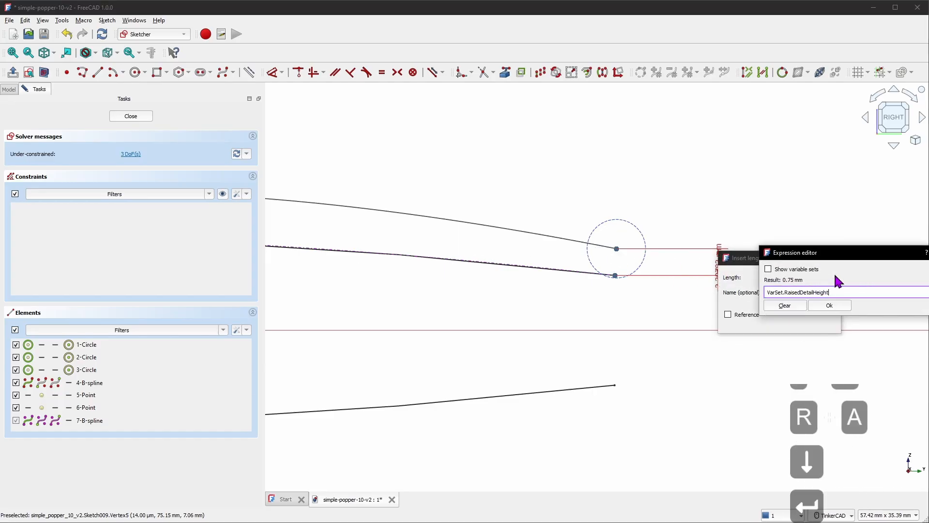
{"action": "left_click", "coordinate": [829, 305]}
{"action": "left_click", "coordinate": [765, 321]}
{"action": "scroll", "coordinate": [642, 321], "scroll_direction": "down", "scroll_amount": 3}
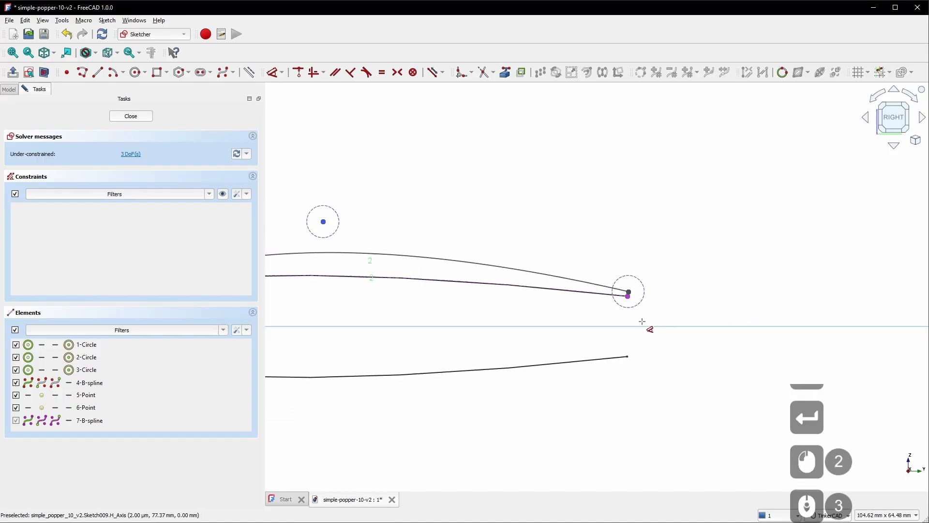
{"action": "scroll", "coordinate": [380, 351], "scroll_direction": "down", "scroll_amount": 4}
{"action": "scroll", "coordinate": [315, 345], "scroll_direction": "up", "scroll_amount": 3}
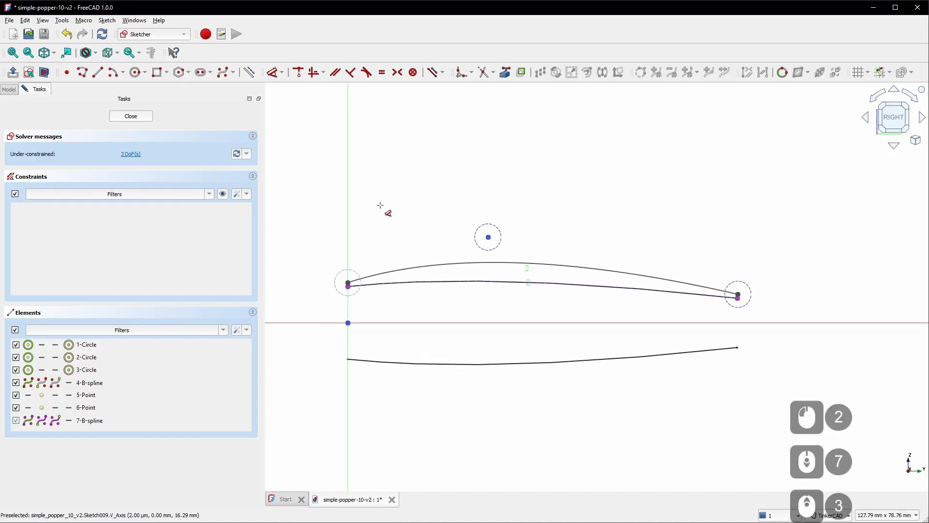
{"action": "right_click", "coordinate": [354, 196]}
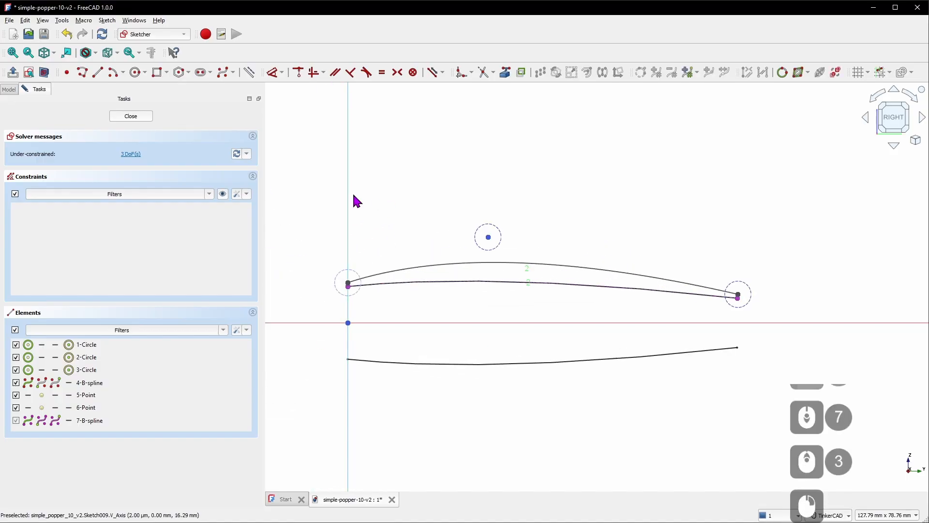
- Close the profile with lines from the spline's front end to the origin, along the horizontal axis, and up to its rear end
{"action": "left_click", "coordinate": [98, 80]}
{"action": "scroll", "coordinate": [333, 307], "scroll_direction": "up", "scroll_amount": 2}
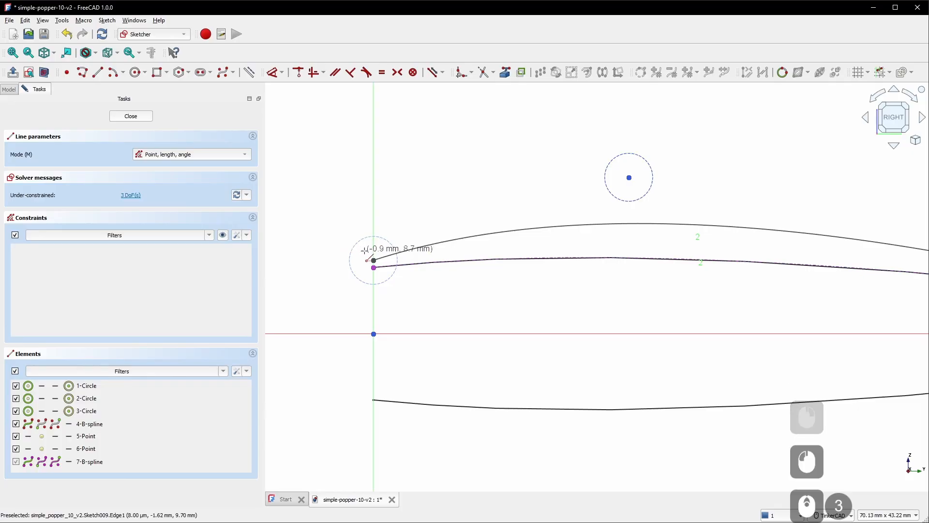
{"action": "left_click", "coordinate": [373, 260]}
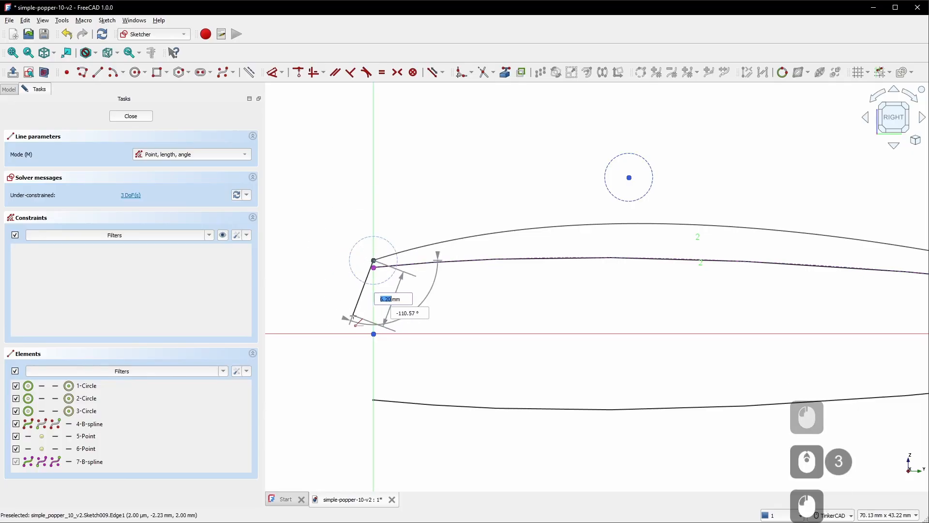
{"action": "left_click", "coordinate": [373, 334]}
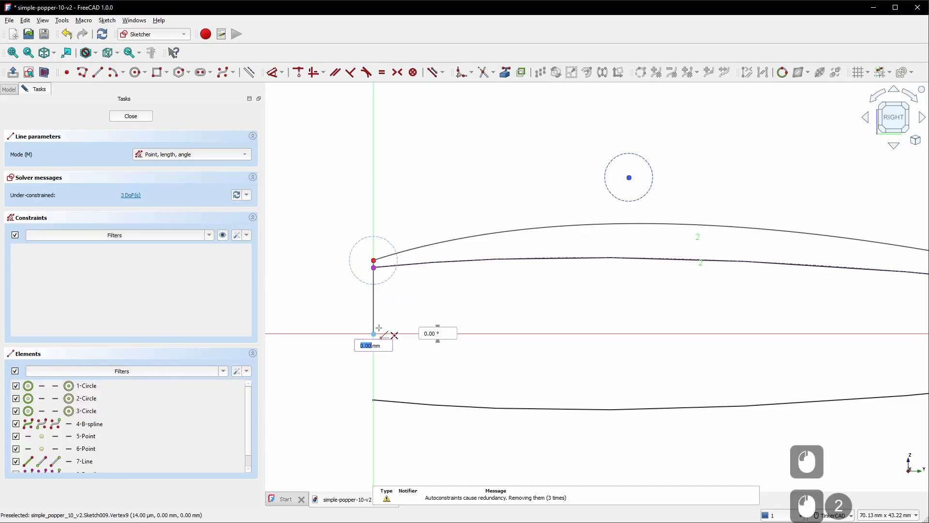
{"action": "scroll", "coordinate": [379, 328], "scroll_direction": "down", "scroll_amount": 6}
{"action": "scroll", "coordinate": [583, 289], "scroll_direction": "up", "scroll_amount": 6}
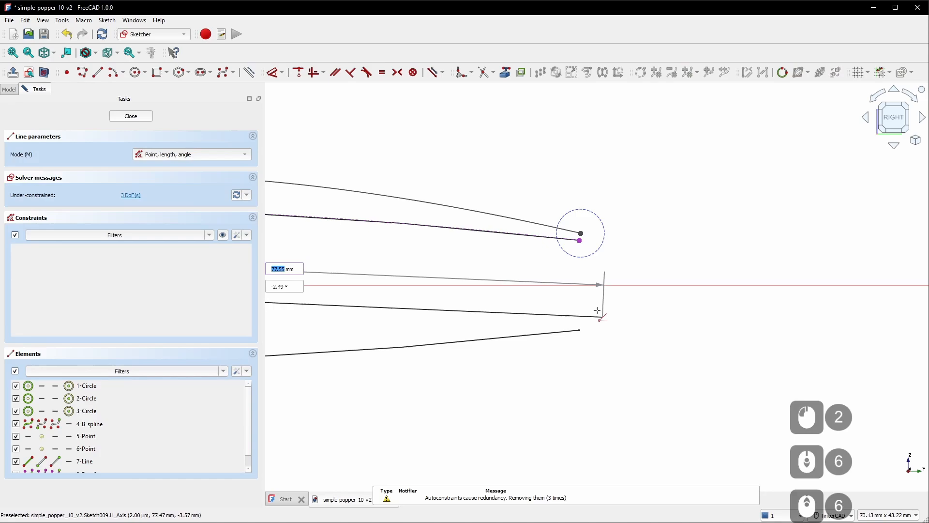
{"action": "left_click", "coordinate": [585, 286]}
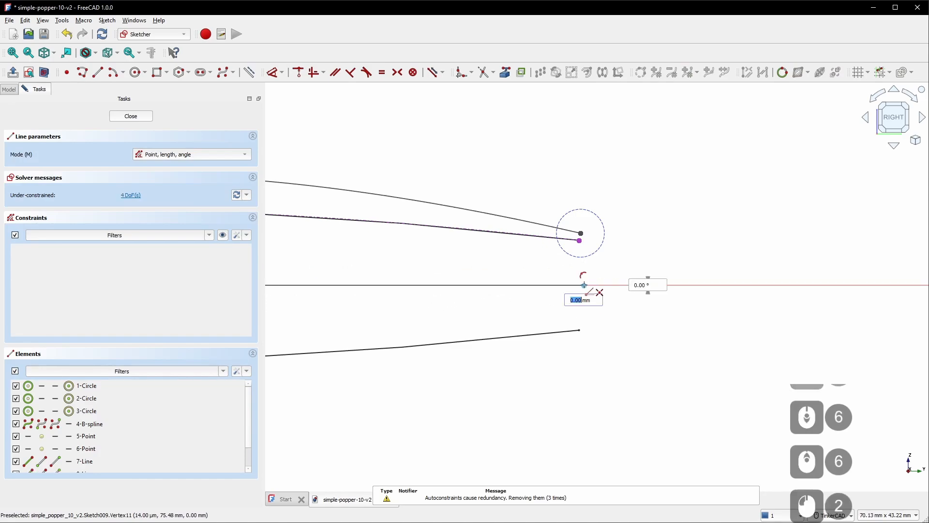
{"action": "left_click", "coordinate": [580, 233]}
{"action": "scroll", "coordinate": [590, 255], "scroll_direction": "up", "scroll_amount": 6}
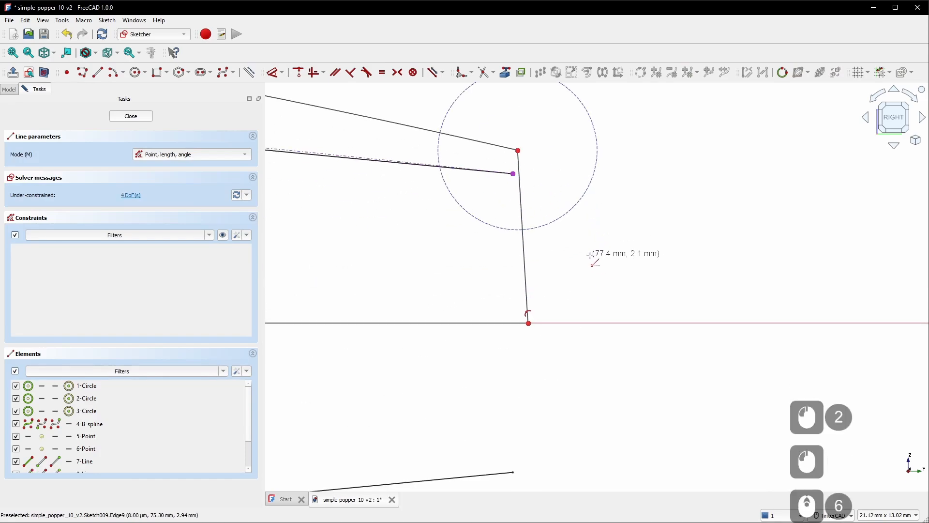
{"action": "right_click", "coordinate": [590, 255]}
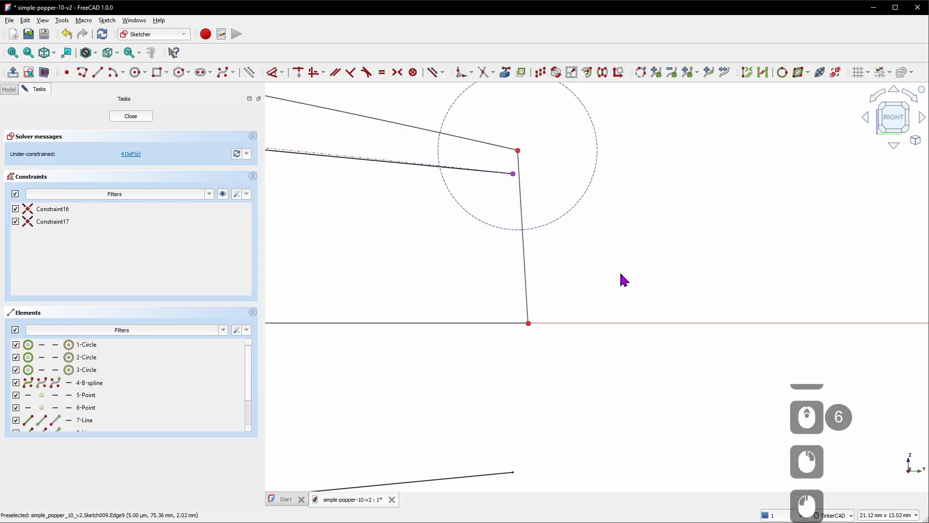
- Constrain the rear closing line to be vertical and to pass through the referenced curve's rear endpoint
{"action": "key", "text": "v"}
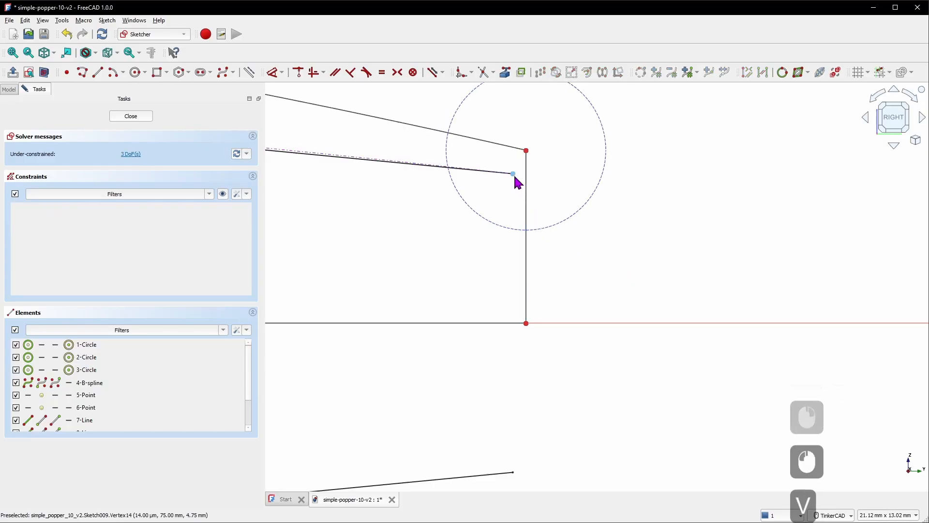
{"action": "left_click", "coordinate": [515, 178]}
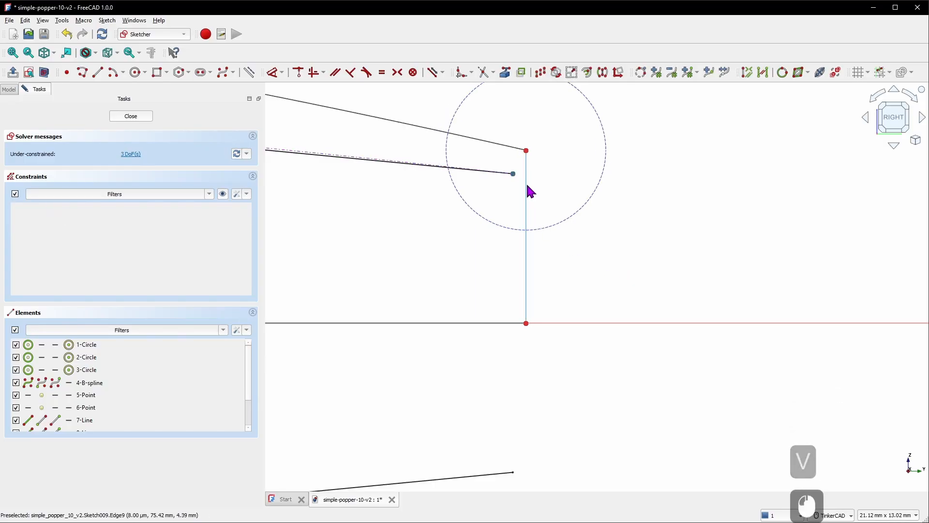
{"action": "left_click", "coordinate": [528, 187]}
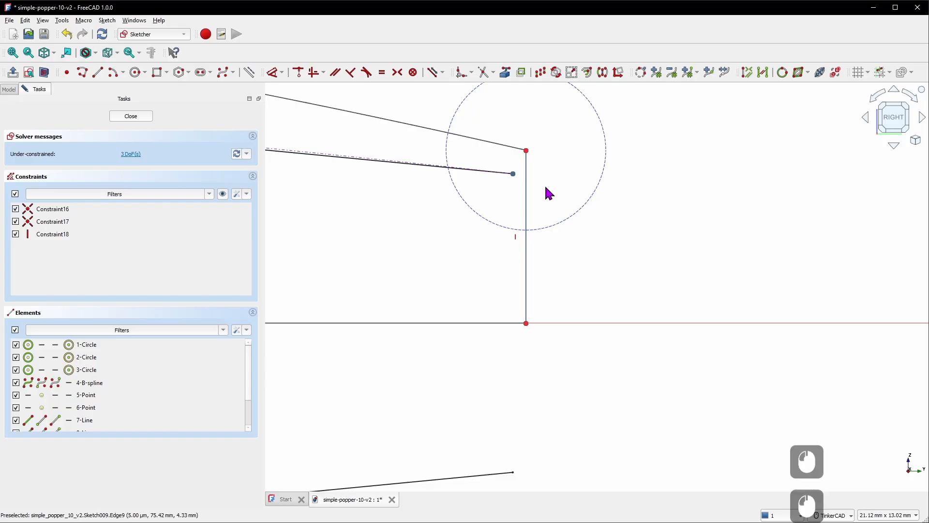
{"action": "key", "text": "c"}
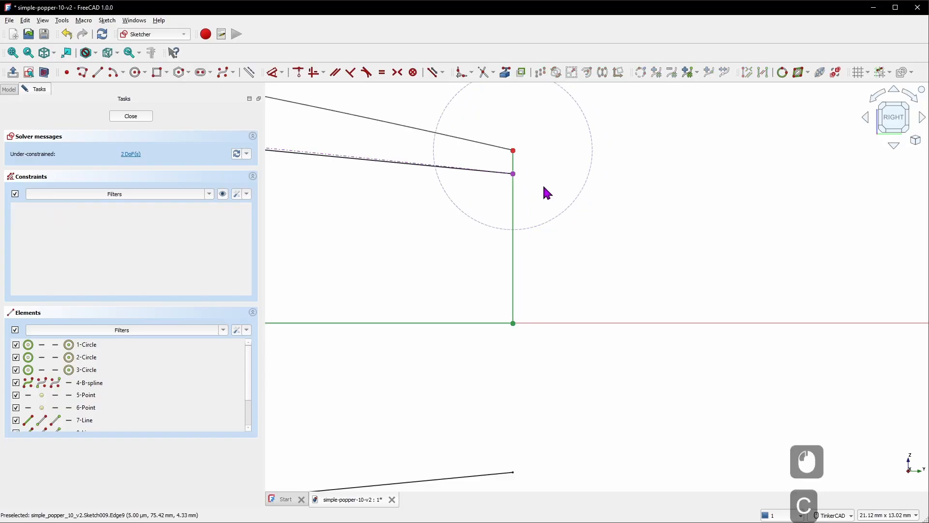
- Reposition the spline's middle control point forward and lower so the new curve follows the referenced profile with a closer, more even gap
{"action": "scroll", "coordinate": [632, 237], "scroll_direction": "down", "scroll_amount": 6}
{"action": "scroll", "coordinate": [625, 242], "scroll_direction": "down", "scroll_amount": 4}
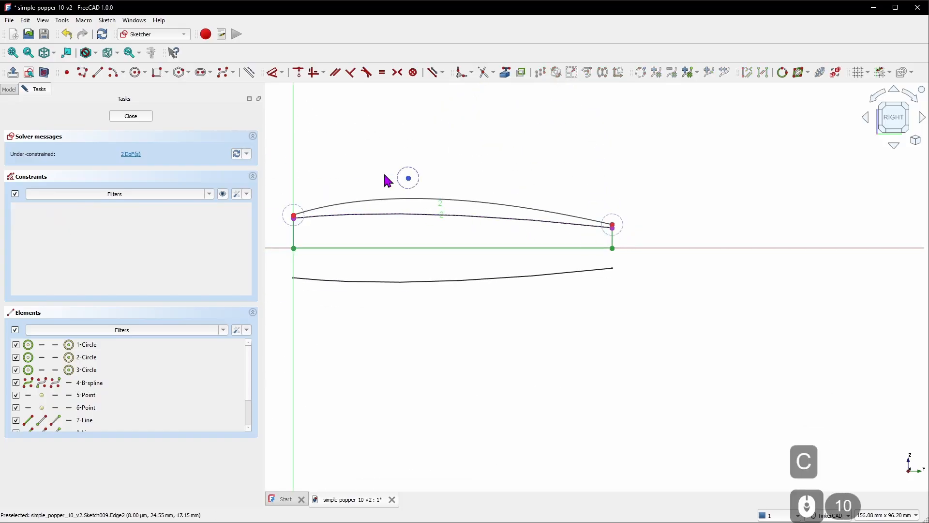
{"action": "left_click_drag", "start_coordinate": [407, 177], "coordinate": [360, 193]}
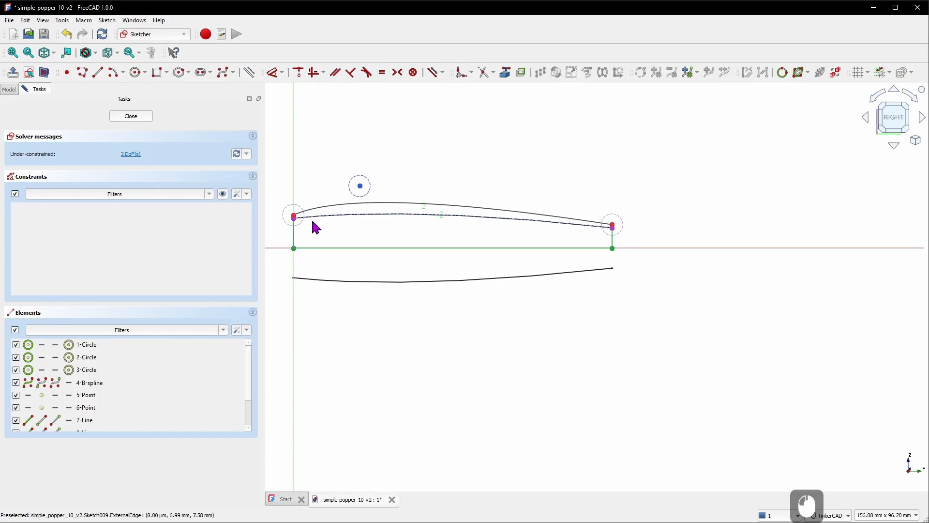
{"action": "scroll", "coordinate": [283, 213], "scroll_direction": "up", "scroll_amount": 5}
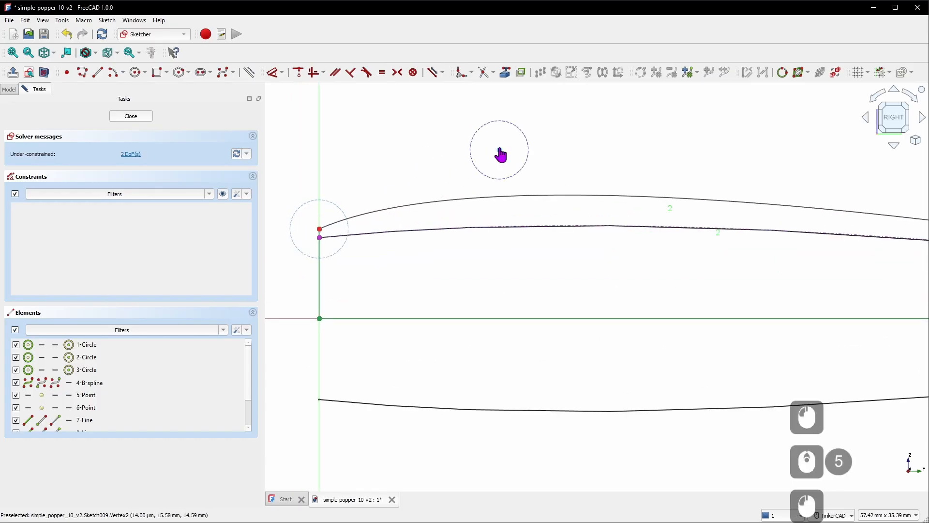
{"action": "mouse_move", "coordinate": [499, 151]}
{"action": "left_mouse_down"}
{"action": "mouse_move", "coordinate": [560, 160]}
{"action": "mouse_move", "coordinate": [550, 165]}
{"action": "left_mouse_up"}
{"action": "scroll", "coordinate": [478, 203], "scroll_direction": "down", "scroll_amount": 2}
{"action": "scroll", "coordinate": [525, 199], "scroll_direction": "down", "scroll_amount": 2}
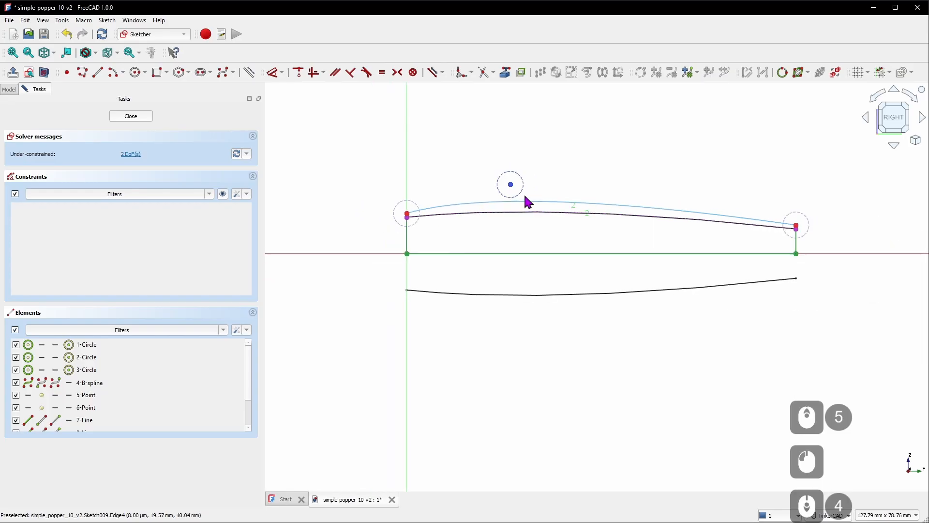
{"action": "scroll", "coordinate": [658, 175], "scroll_direction": "up", "scroll_amount": 2}
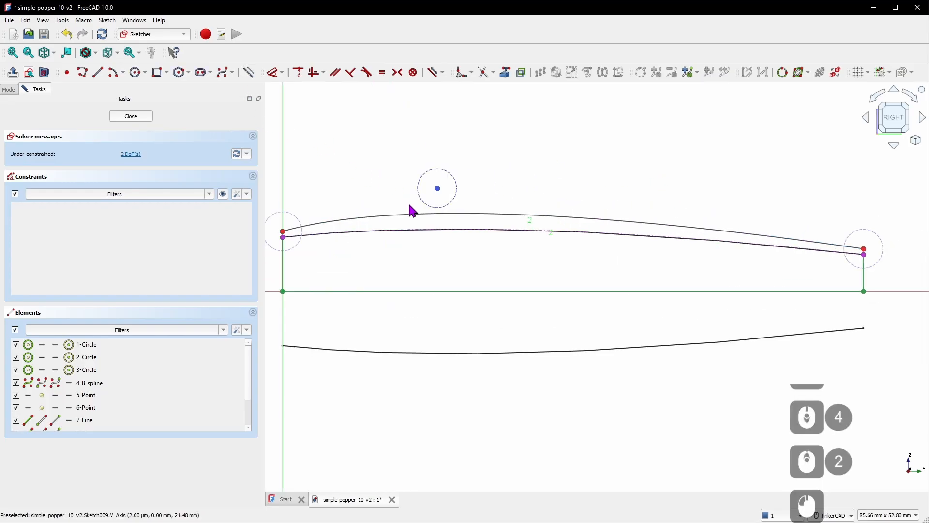
- Draw a vertical construction line about 1.94 mm long from the spline down to the referenced curve, about 15.4 mm behind the front end
{"action": "left_click", "coordinate": [98, 72]}
{"action": "scroll", "coordinate": [394, 183], "scroll_direction": "up", "scroll_amount": 6}
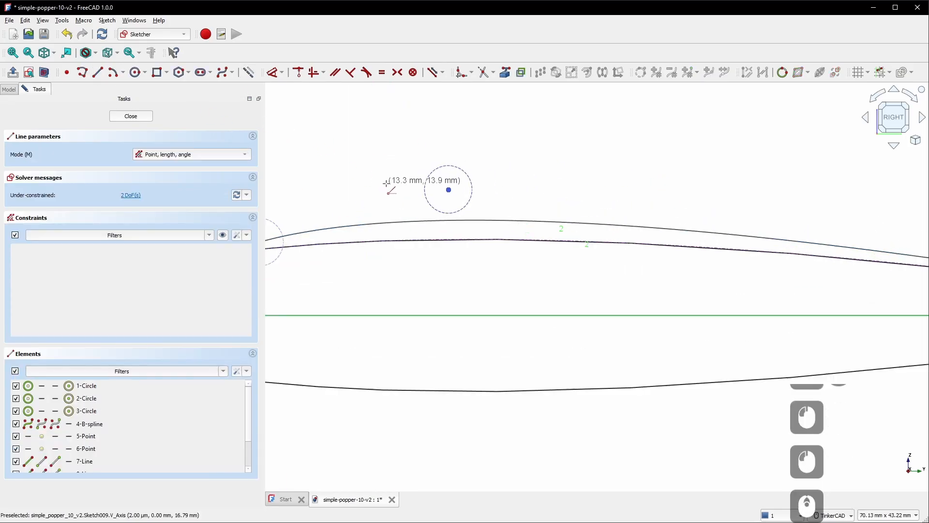
{"action": "left_click", "coordinate": [438, 282]}
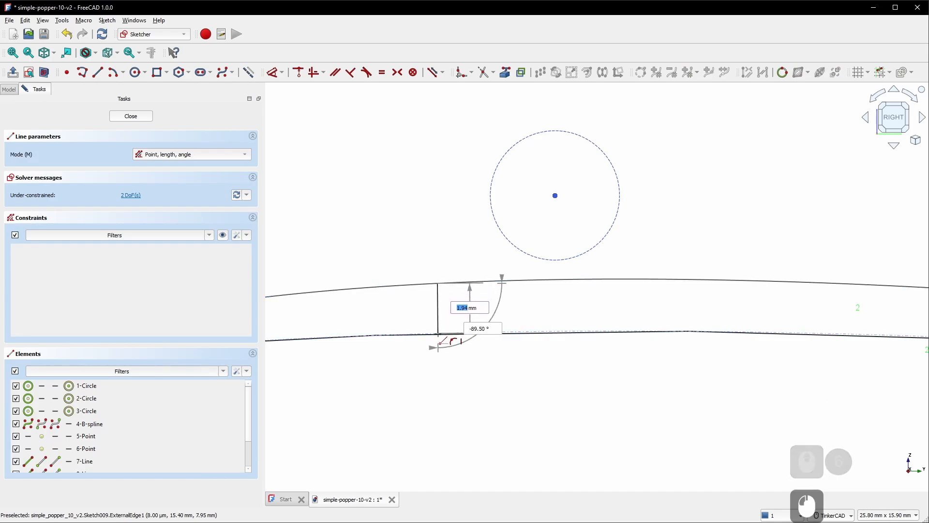
{"action": "left_click", "coordinate": [438, 332]}
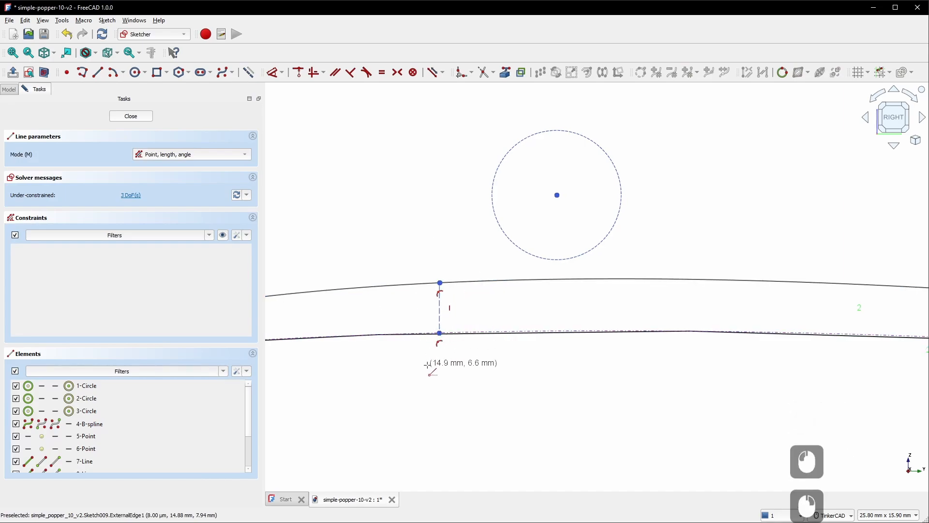
{"action": "scroll", "coordinate": [431, 361], "scroll_direction": "down", "scroll_amount": 6}
{"action": "right_click", "coordinate": [393, 359]}
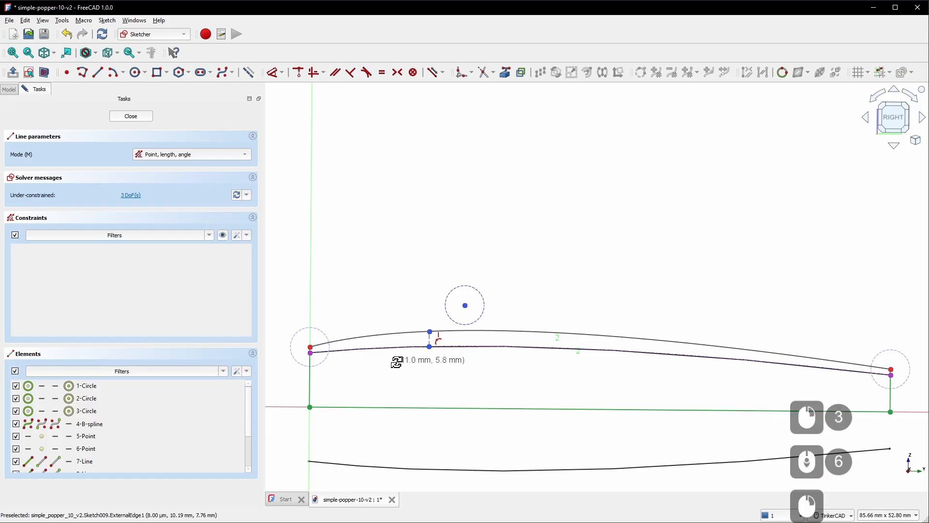
- Dimension the horizontal distance from the spline's front end to the construction line's upper end as 32 mm
{"action": "key", "text": "d"}
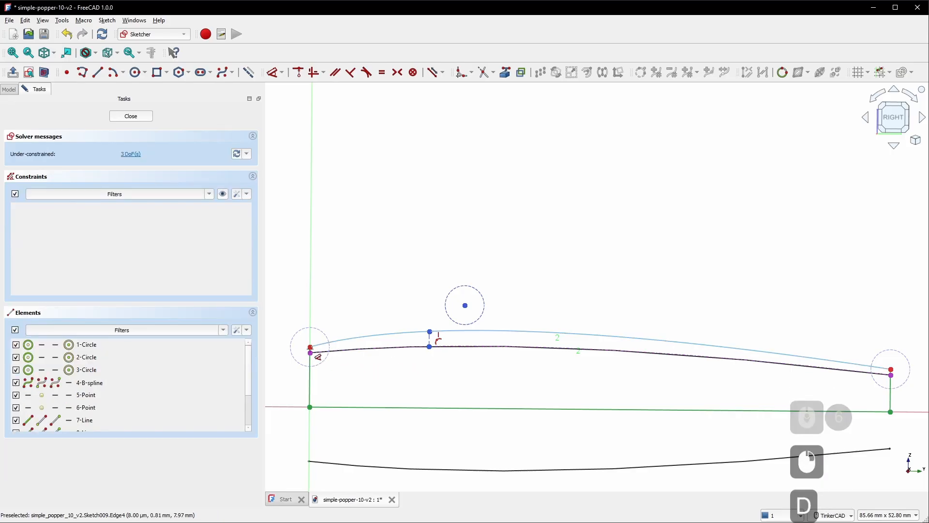
{"action": "left_click", "coordinate": [314, 348]}
{"action": "left_click", "coordinate": [430, 331]}
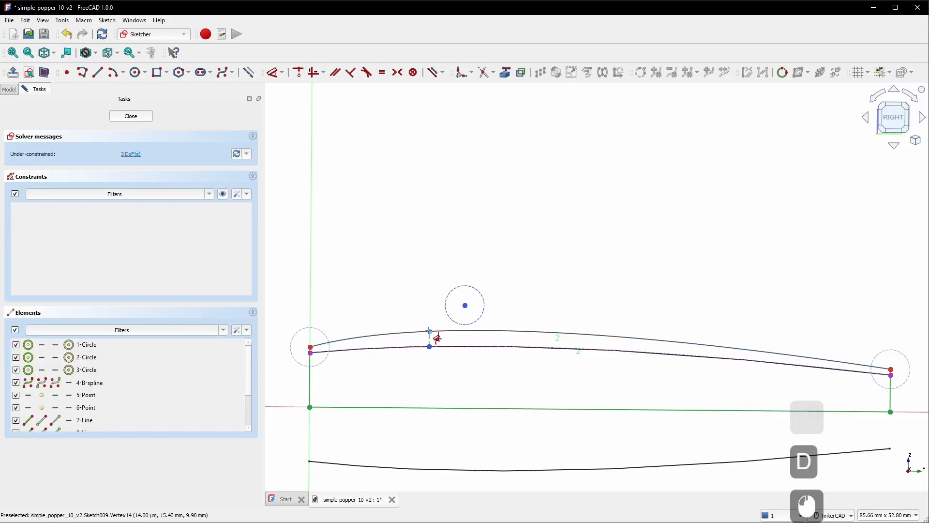
{"action": "left_click", "coordinate": [390, 220]}
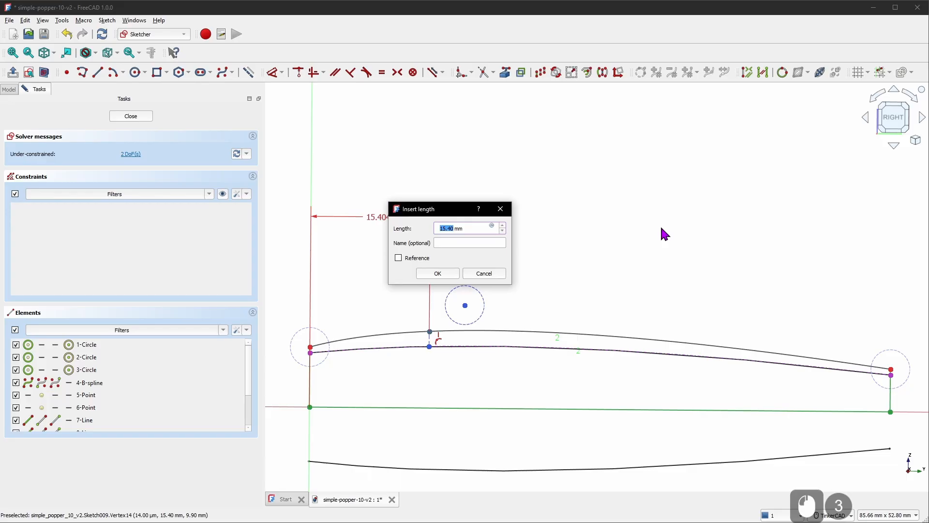
{"action": "type", "text": "32"}
{"action": "key", "text": "KP_Enter"}
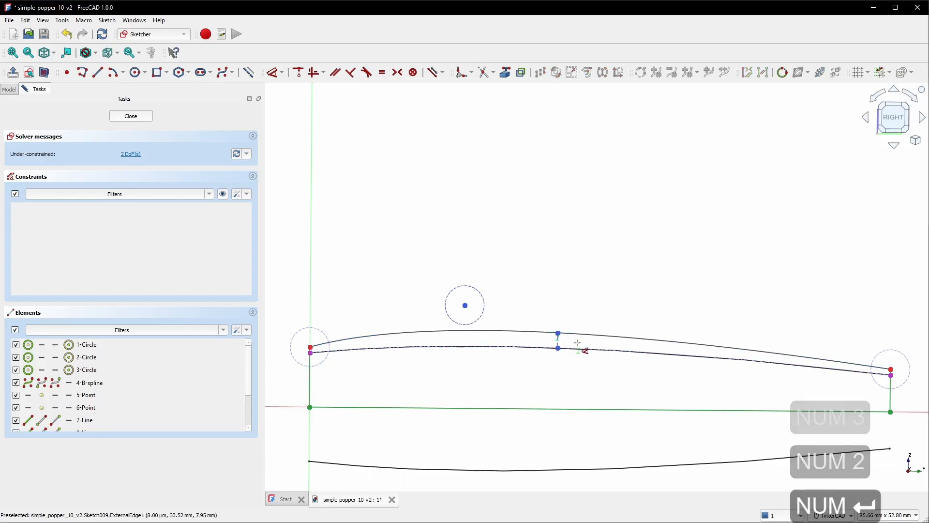
{"action": "right_click", "coordinate": [537, 277]}
- Dimension the construction line's vertical height with the expression VarSet.RaisedDetailHeight
{"action": "scroll", "coordinate": [571, 312], "scroll_direction": "up", "scroll_amount": 6}
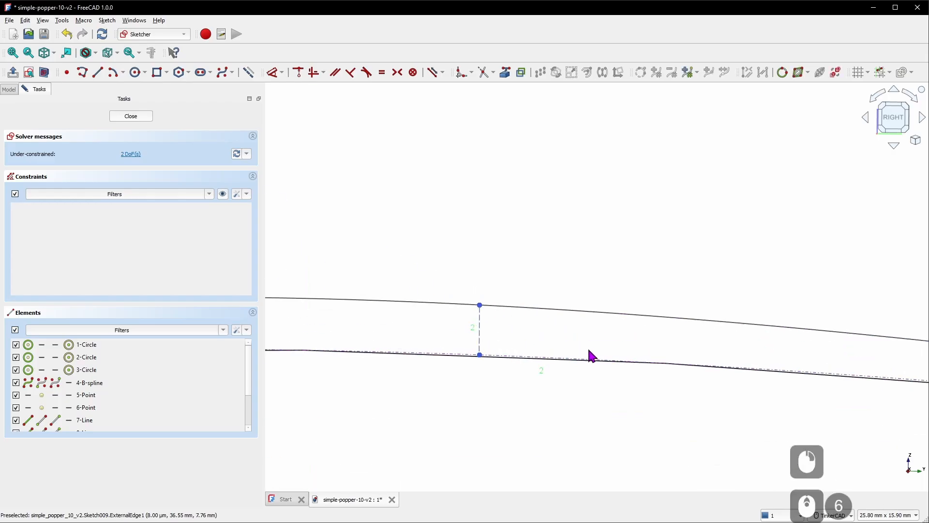
{"action": "key", "text": "d"}
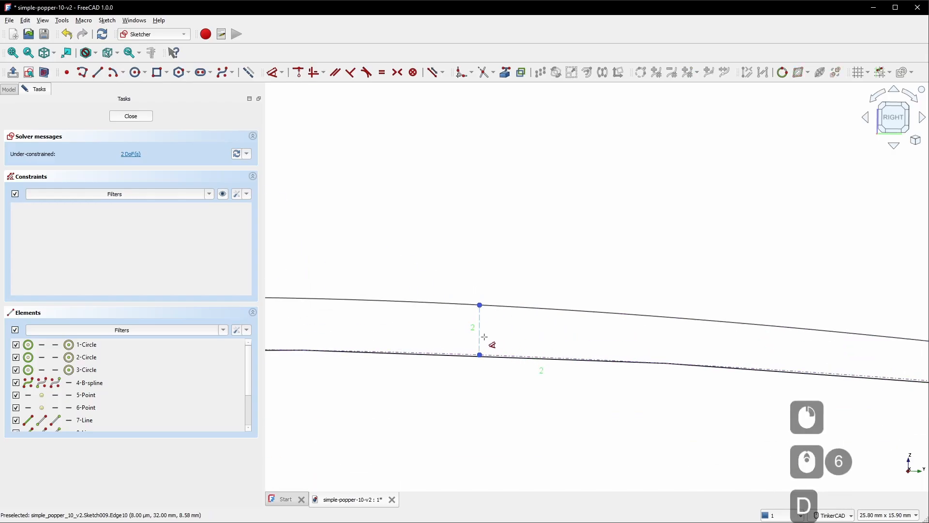
{"action": "left_click", "coordinate": [480, 336]}
{"action": "left_click", "coordinate": [542, 342]}
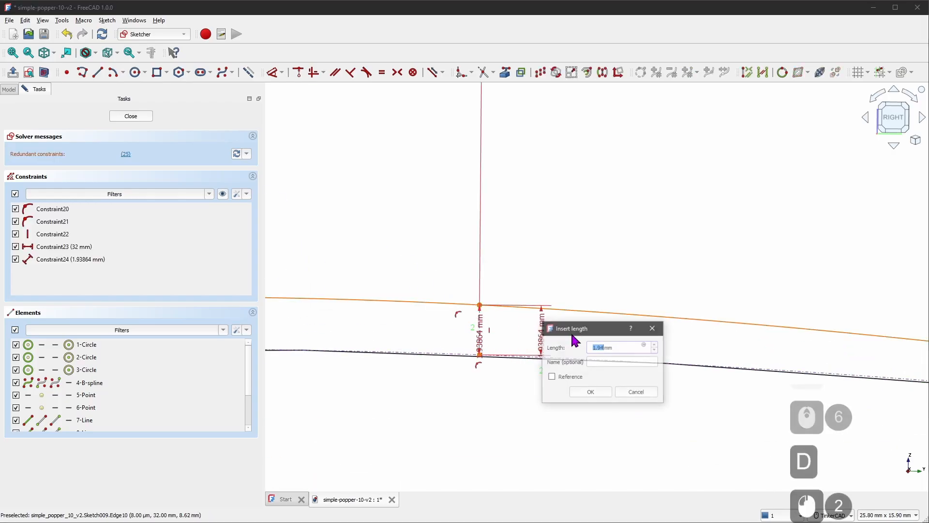
{"action": "left_click", "coordinate": [645, 345]}
{"action": "type", "text": "VarSet.Rais"}
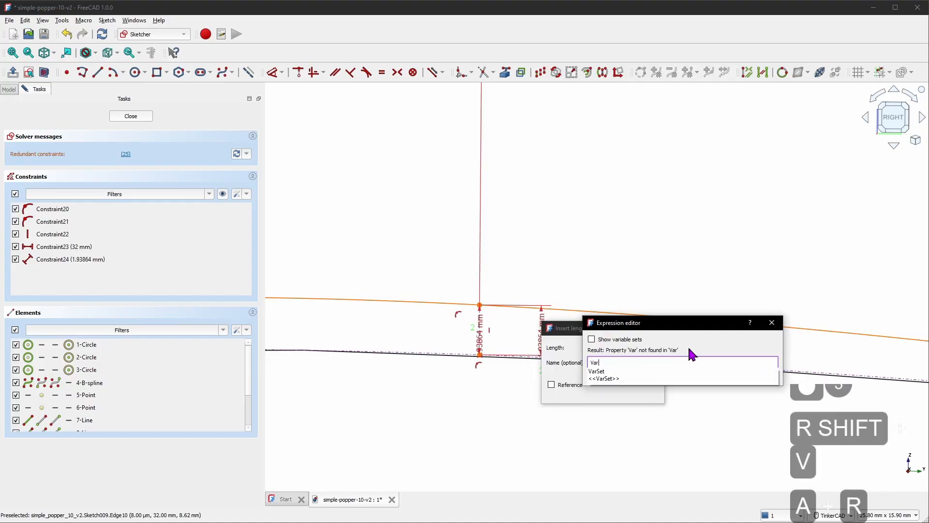
{"action": "key", "text": "Down"}
{"action": "key", "text": "Return"}
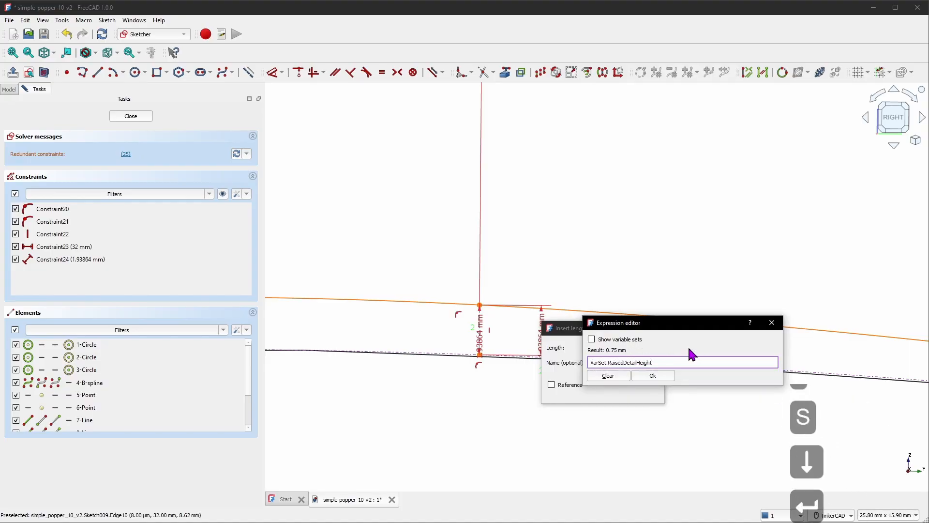
{"action": "left_click", "coordinate": [653, 378]}
{"action": "left_click", "coordinate": [600, 393]}
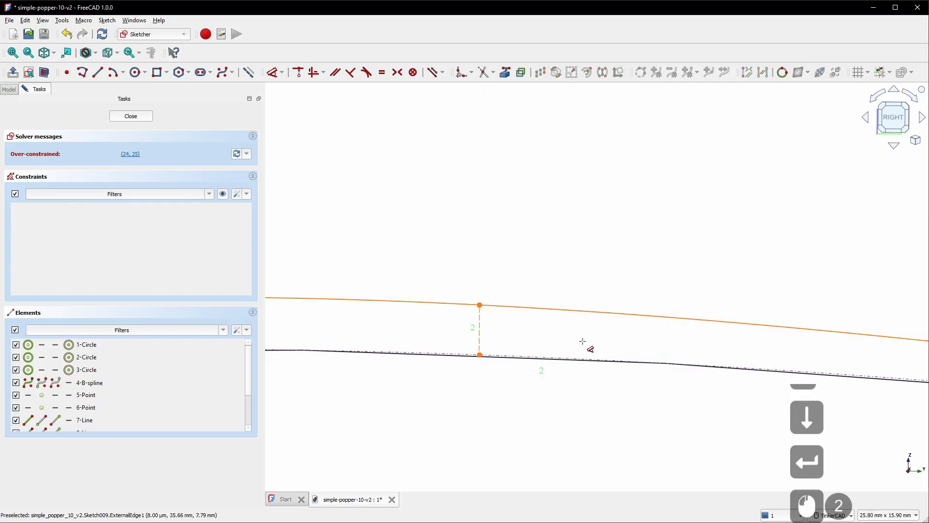
- List all sketch constraints and delete the conflicting 1.93864 mm length constraint on the vertical construction line
{"action": "scroll", "coordinate": [504, 332], "scroll_direction": "down", "scroll_amount": 7}
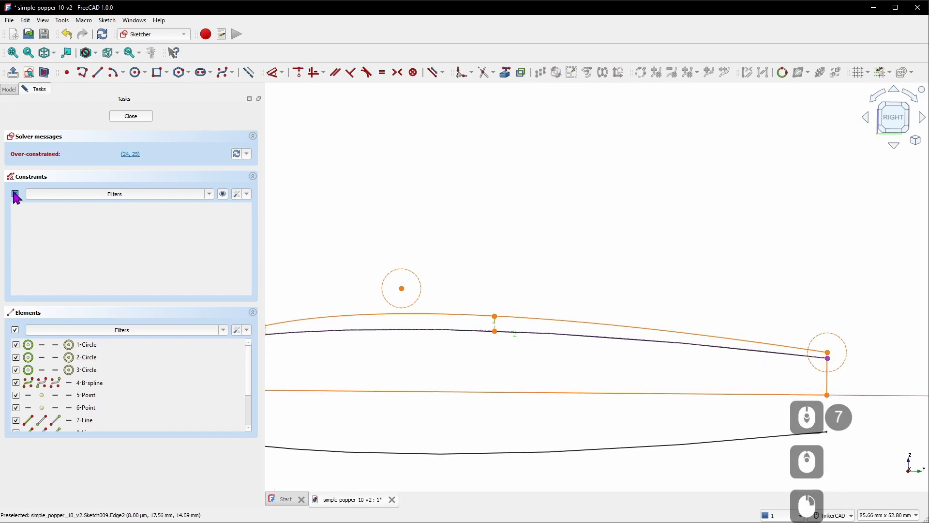
{"action": "left_click", "coordinate": [157, 248]}
{"action": "left_click", "coordinate": [623, 281]}
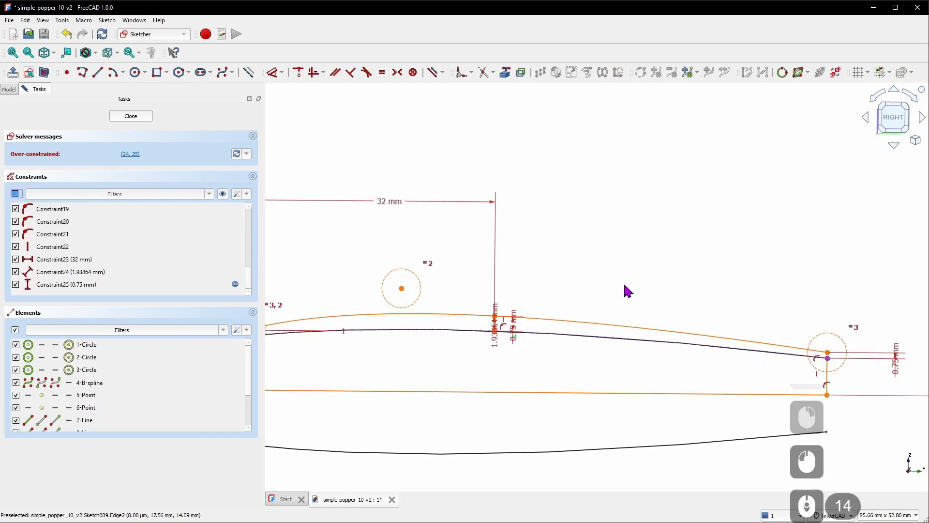
{"action": "scroll", "coordinate": [624, 281], "scroll_direction": "down", "scroll_amount": 4}
{"action": "scroll", "coordinate": [534, 306], "scroll_direction": "up", "scroll_amount": 3}
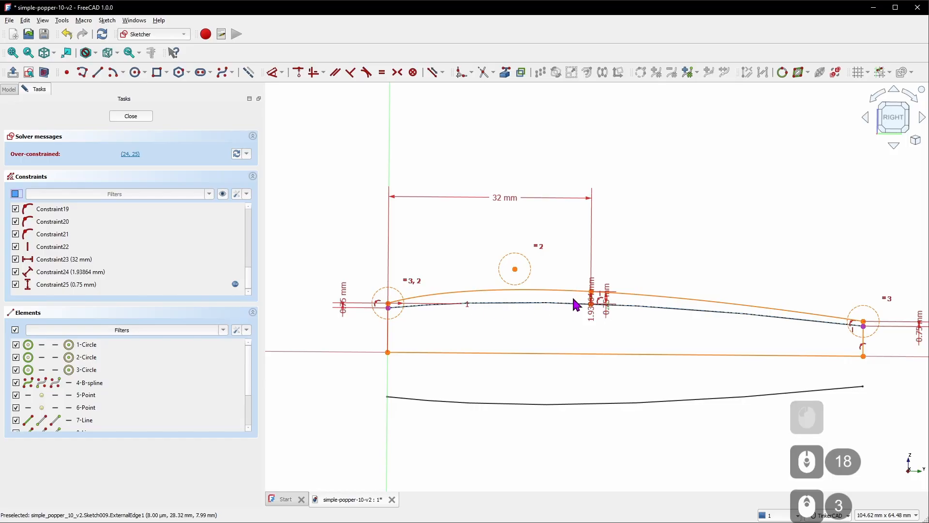
{"action": "left_click", "coordinate": [109, 273]}
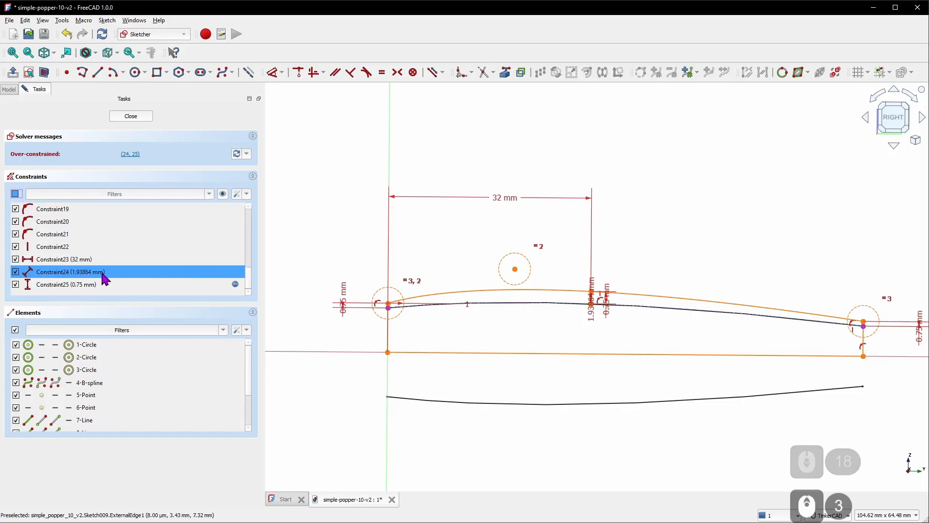
{"action": "key", "text": "Delete"}
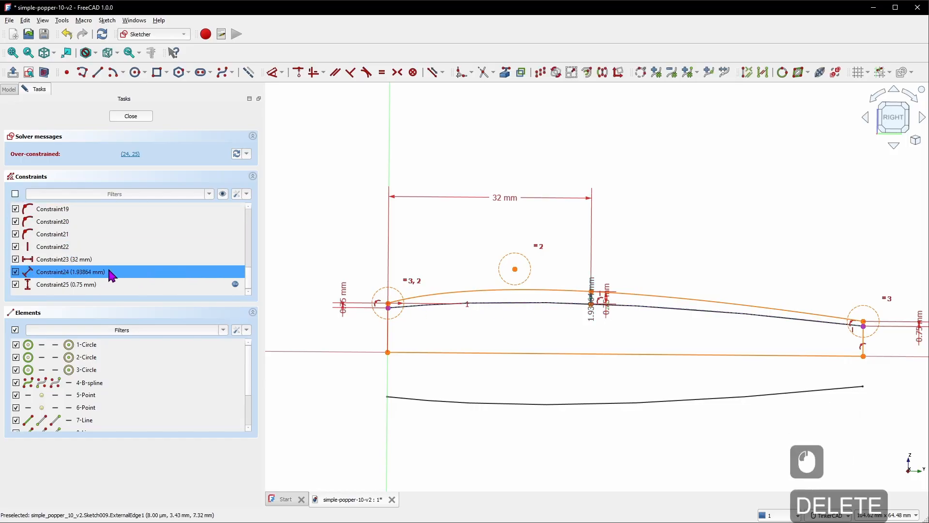
- Place the construction line's height dimension text below the curves and shift the spline's middle control point slightly forward
{"action": "scroll", "coordinate": [676, 347], "scroll_direction": "up", "scroll_amount": 3}
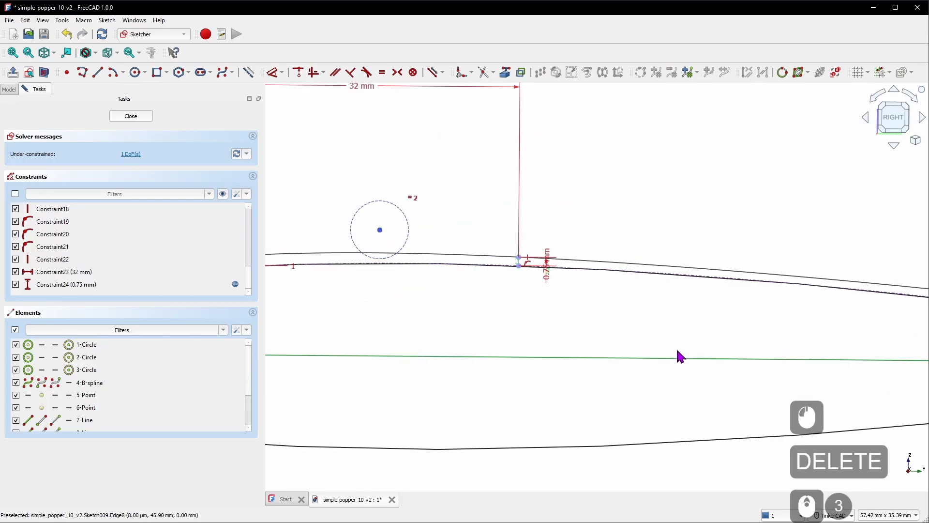
{"action": "scroll", "coordinate": [558, 316], "scroll_direction": "down", "scroll_amount": 3}
{"action": "scroll", "coordinate": [539, 298], "scroll_direction": "up", "scroll_amount": 4}
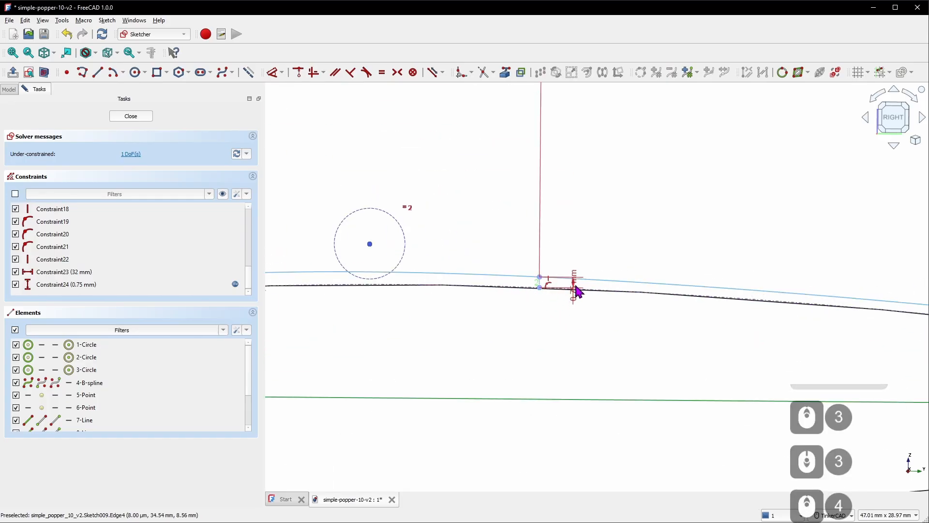
{"action": "left_click_drag", "start_coordinate": [571, 298], "coordinate": [564, 338]}
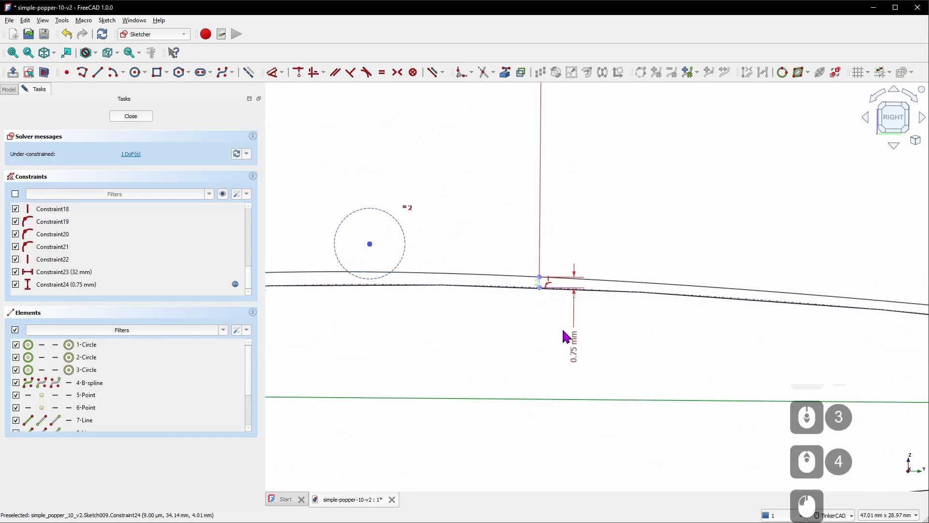
{"action": "scroll", "coordinate": [564, 339], "scroll_direction": "down", "scroll_amount": 4}
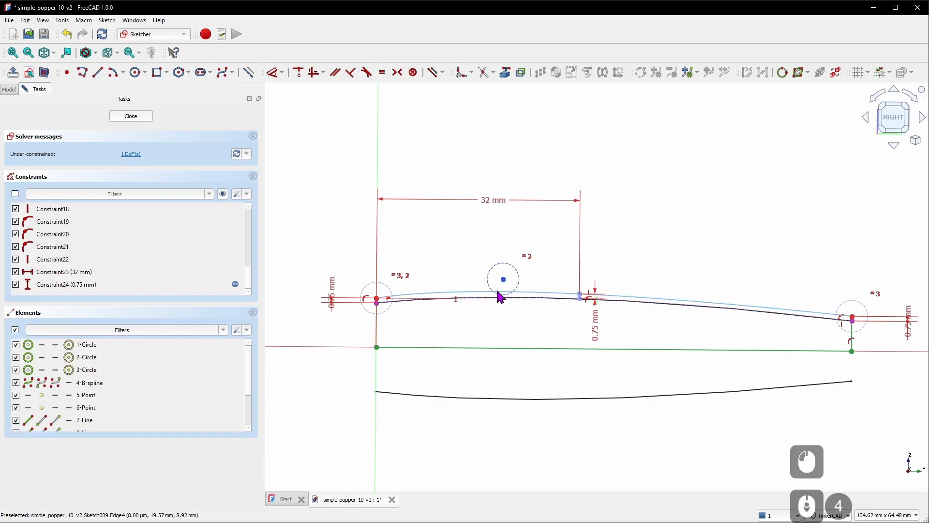
{"action": "left_click_drag", "start_coordinate": [503, 279], "coordinate": [482, 244]}
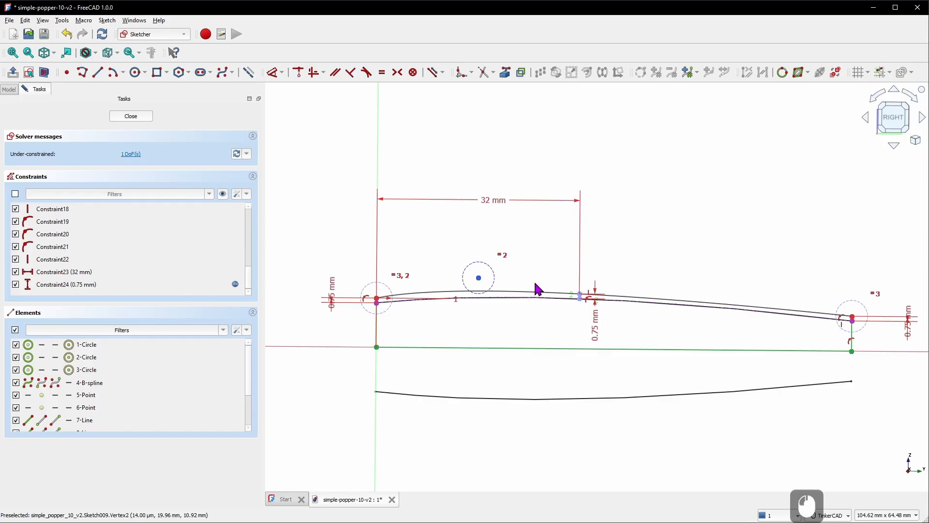
- Set the horizontal distance from the front end to the construction line to 25 mm
{"action": "double_click", "coordinate": [492, 199]}
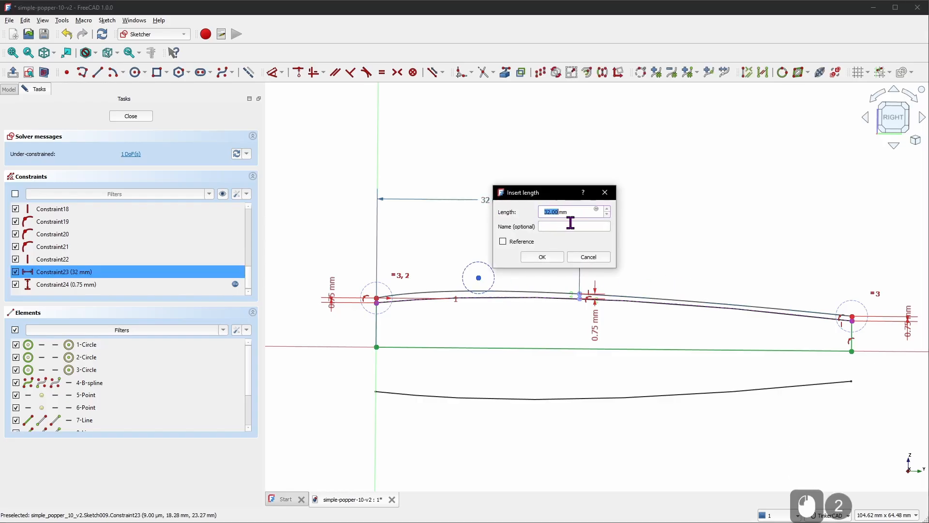
{"action": "type", "text": "25"}
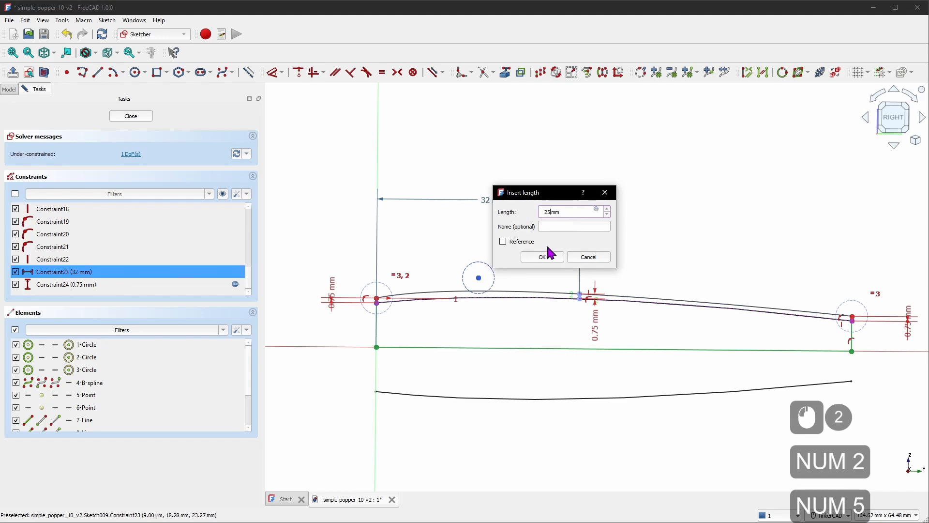
{"action": "left_click", "coordinate": [547, 257]}
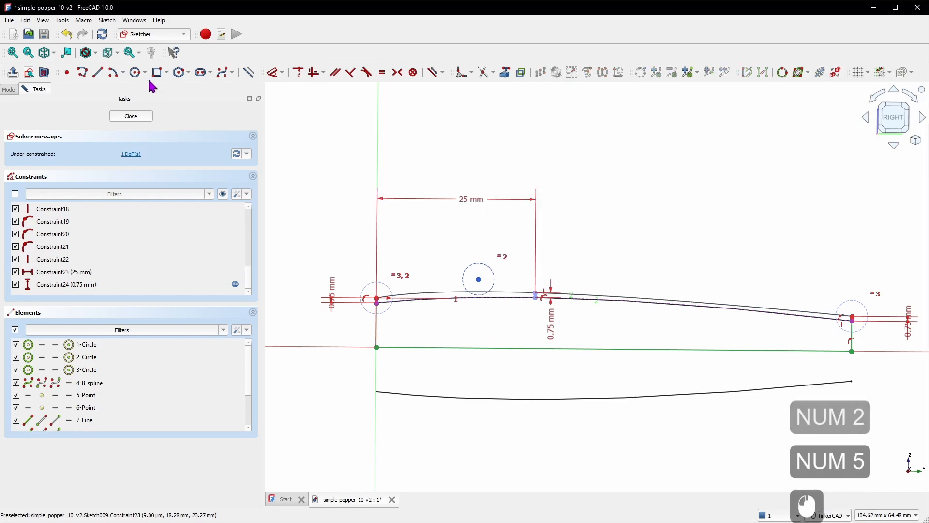
- Draw a second vertical construction line from the referenced curve up to the spline, about 20 mm forward of the rear end
{"action": "left_click", "coordinate": [97, 73]}
{"action": "scroll", "coordinate": [664, 327], "scroll_direction": "up", "scroll_amount": 7}
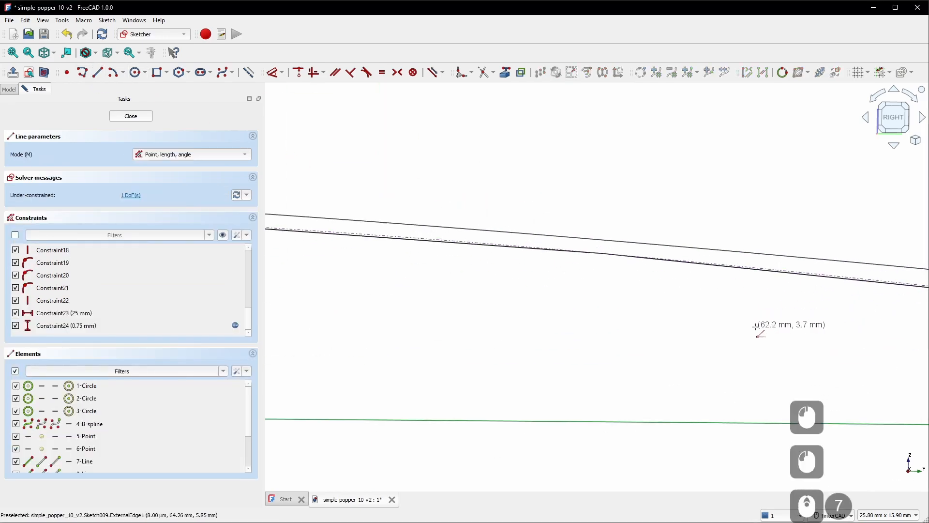
{"action": "left_click", "coordinate": [655, 256]}
{"action": "scroll", "coordinate": [606, 196], "scroll_direction": "up", "scroll_amount": 6}
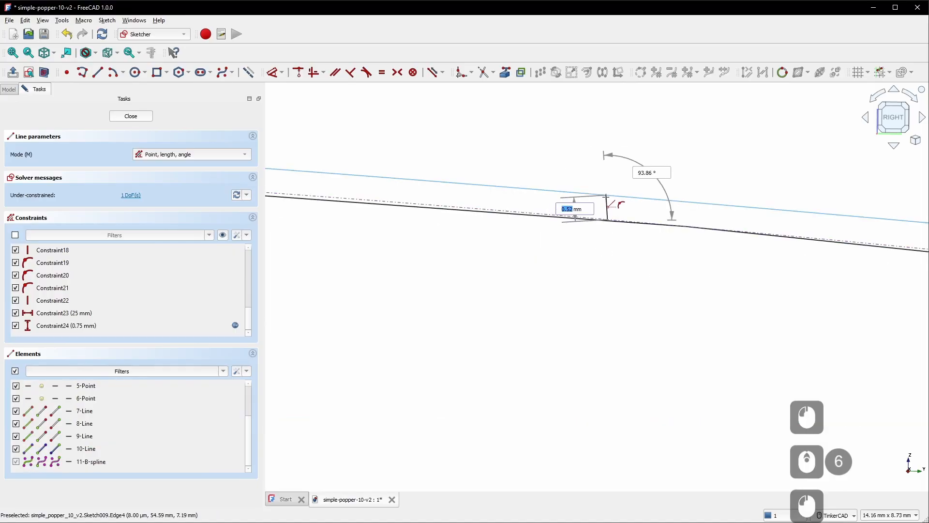
{"action": "left_click", "coordinate": [607, 196]}
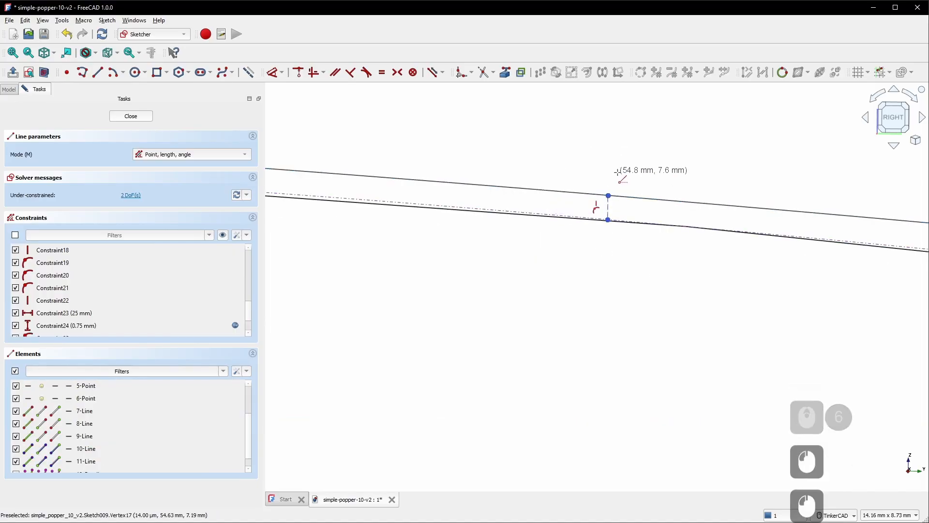
- Dimension the horizontal distance from the second construction line's upper end to the spline's rear end as 25 mm
{"action": "key", "text": "d"}
{"action": "scroll", "coordinate": [551, 224], "scroll_direction": "up", "scroll_amount": 5}
{"action": "left_click", "coordinate": [553, 225]}
{"action": "scroll", "coordinate": [547, 192], "scroll_direction": "down", "scroll_amount": 8}
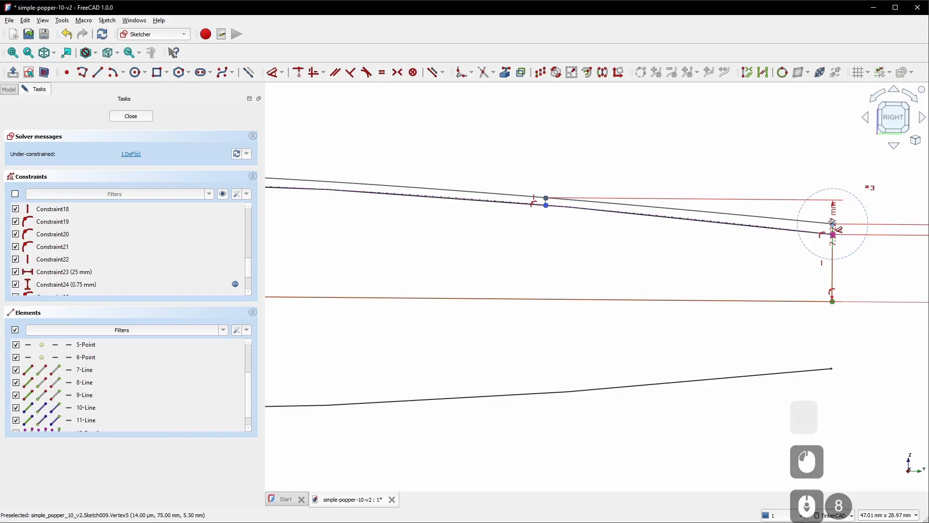
{"action": "left_click", "coordinate": [833, 232]}
{"action": "left_click", "coordinate": [796, 121]}
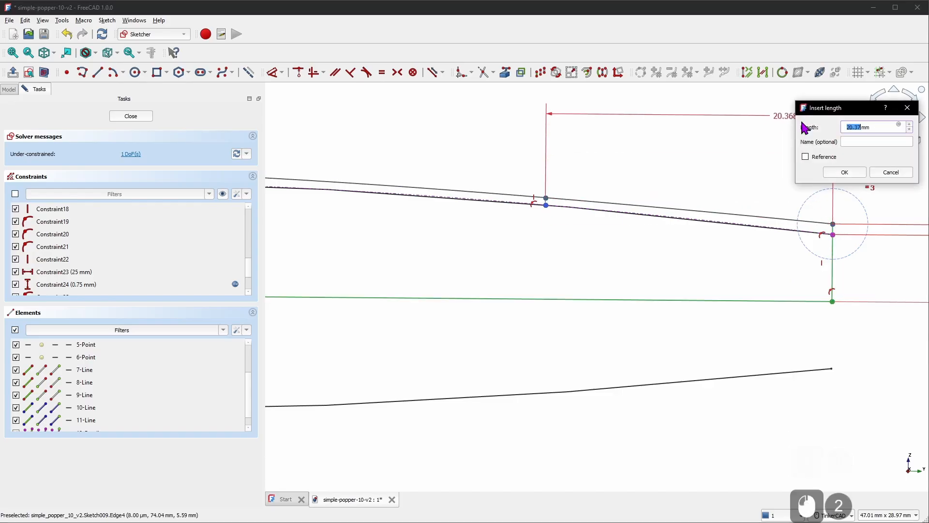
{"action": "type", "text": "25"}
{"action": "key", "text": "Return"}
{"action": "right_click", "coordinate": [432, 246]}
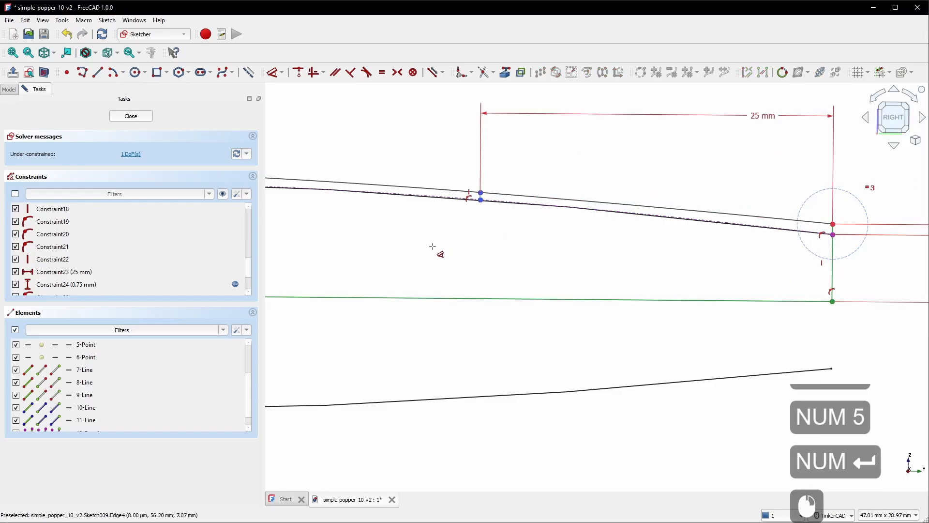
{"action": "scroll", "coordinate": [434, 242], "scroll_direction": "down", "scroll_amount": 8}
{"action": "scroll", "coordinate": [361, 236], "scroll_direction": "up", "scroll_amount": 8}
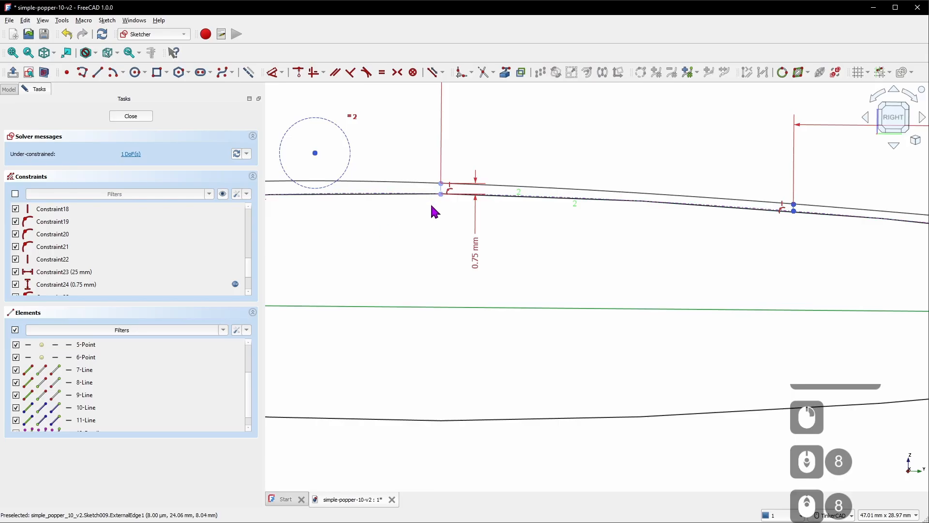
{"action": "scroll", "coordinate": [450, 193], "scroll_direction": "up", "scroll_amount": 5}
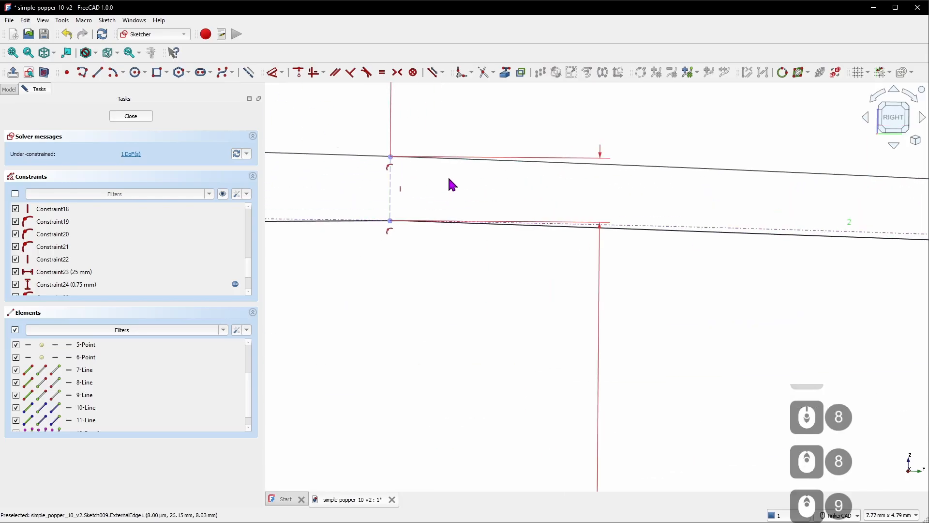
- Constrain the two vertical construction lines between the spline and the referenced curve to equal length and finish the sketch
{"action": "left_click", "coordinate": [390, 193]}
{"action": "scroll", "coordinate": [358, 209], "scroll_direction": "down", "scroll_amount": 9}
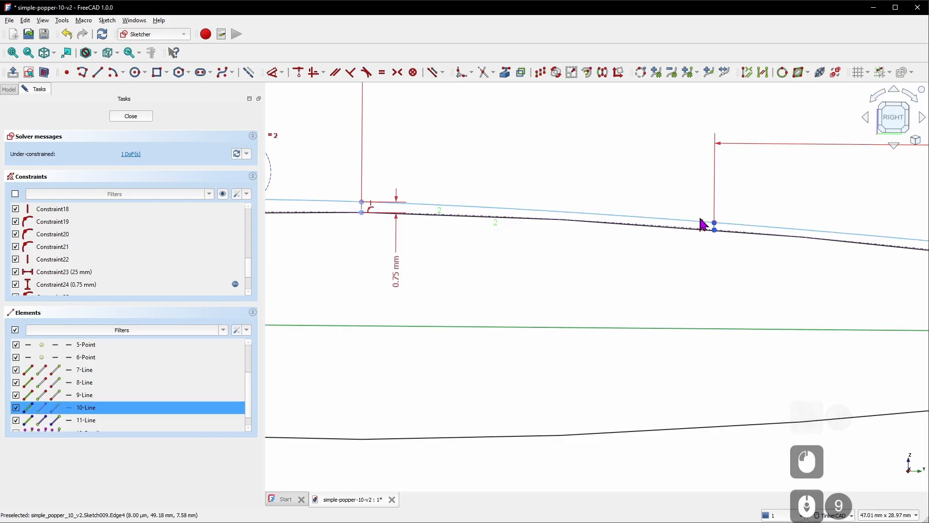
{"action": "scroll", "coordinate": [703, 217], "scroll_direction": "up", "scroll_amount": 8}
{"action": "left_click", "coordinate": [753, 272]}
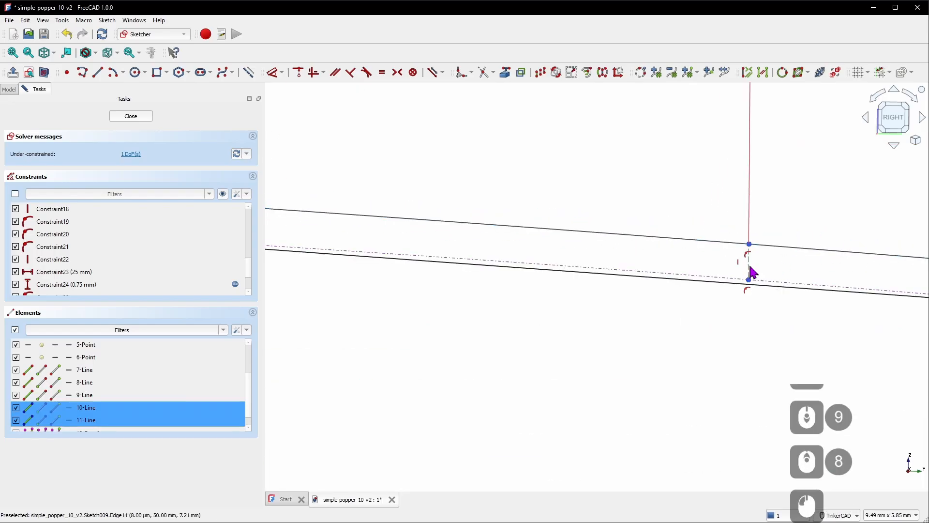
{"action": "left_click", "coordinate": [382, 74]}
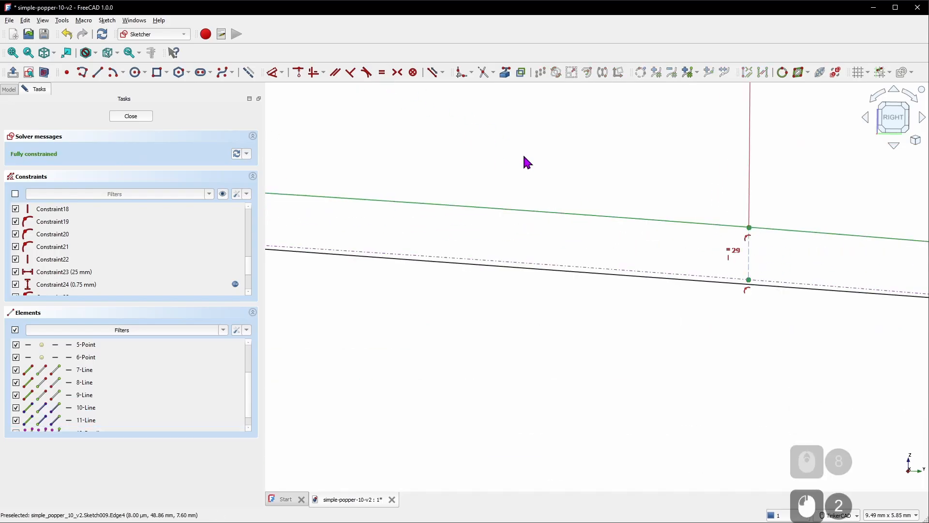
{"action": "scroll", "coordinate": [523, 160], "scroll_direction": "down", "scroll_amount": 5}
{"action": "scroll", "coordinate": [523, 162], "scroll_direction": "down", "scroll_amount": 4}
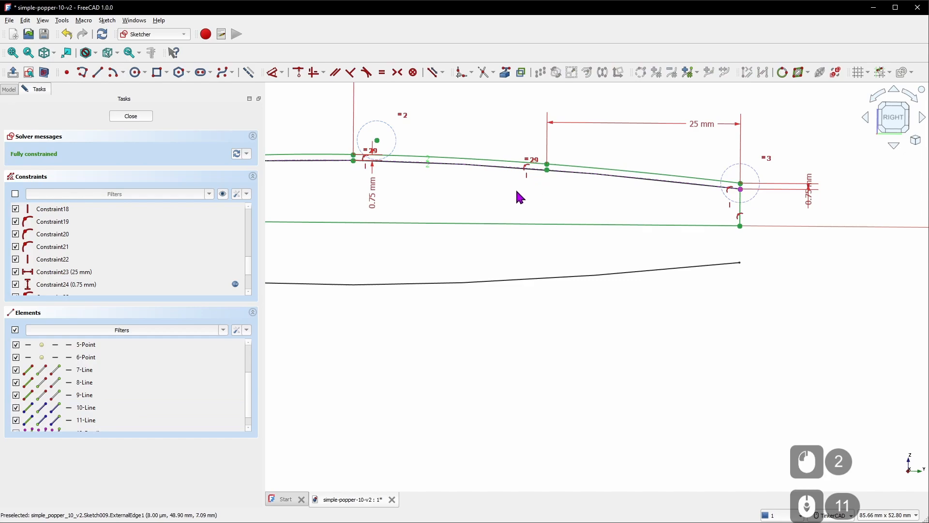
{"action": "scroll", "coordinate": [541, 182], "scroll_direction": "down", "scroll_amount": 3}
{"action": "scroll", "coordinate": [409, 164], "scroll_direction": "up", "scroll_amount": 2}
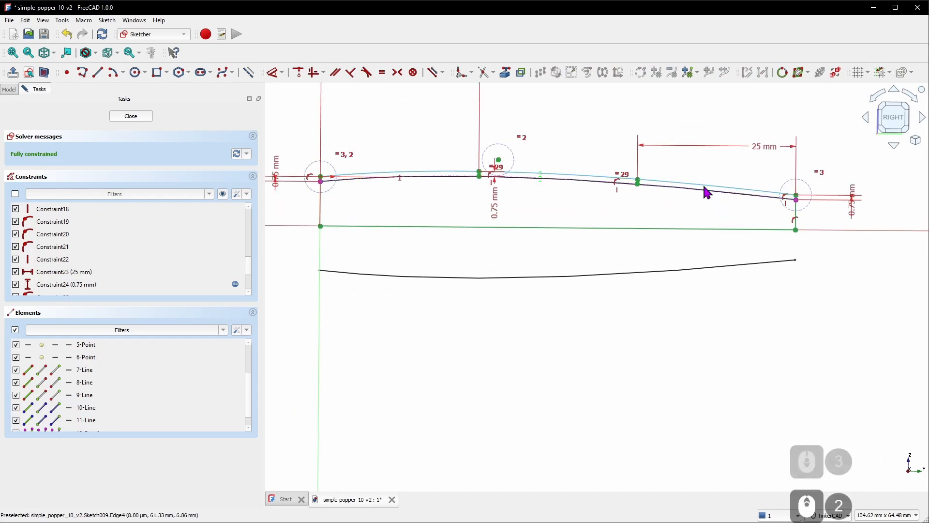
{"action": "left_click", "coordinate": [135, 116]}
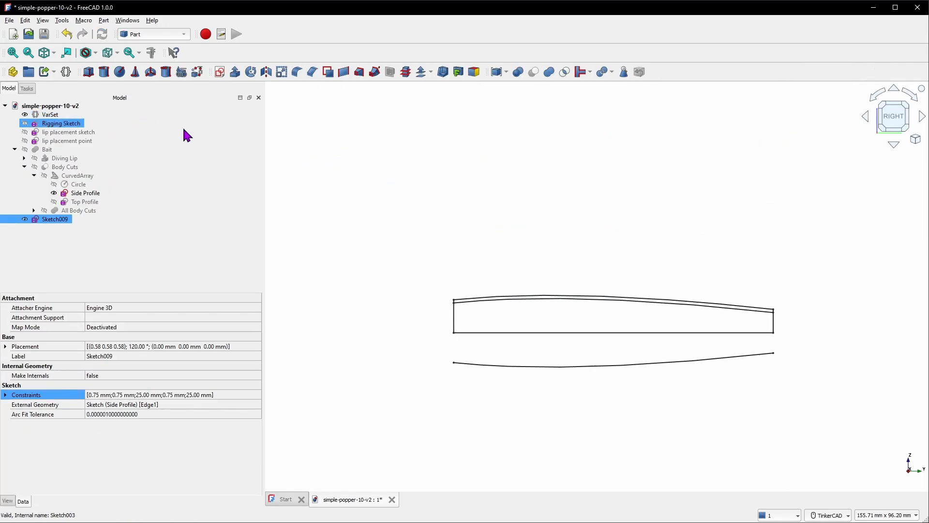
- Rename the offset profile sketch as "raised detail revolve sketch" and copy that name for reuse
{"action": "right_click", "coordinate": [66, 222]}
{"action": "left_click", "coordinate": [90, 522]}
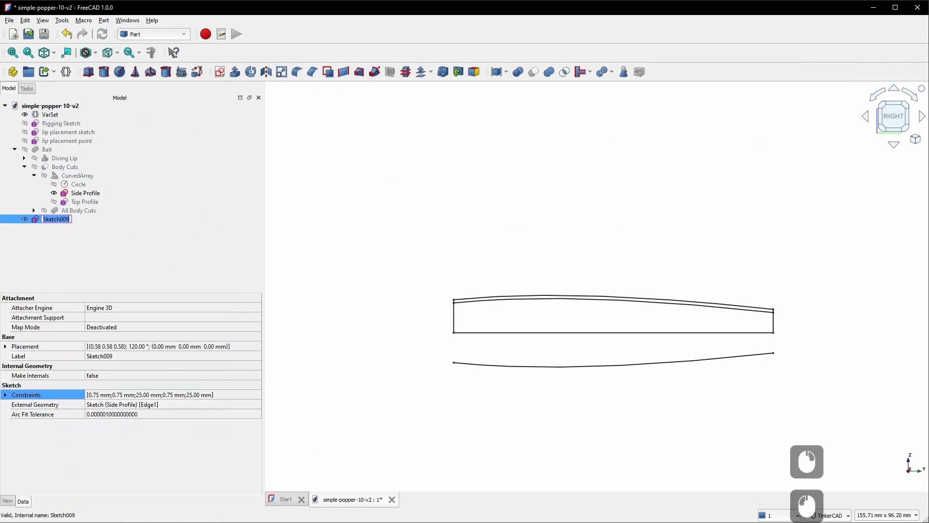
{"action": "type", "text": "raised "}
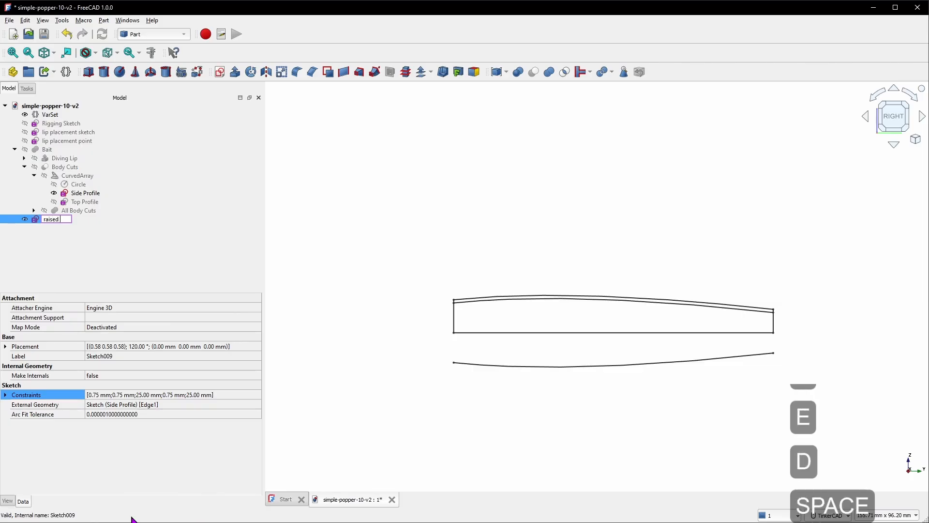
{"action": "type", "text": "detail revolve sketch"}
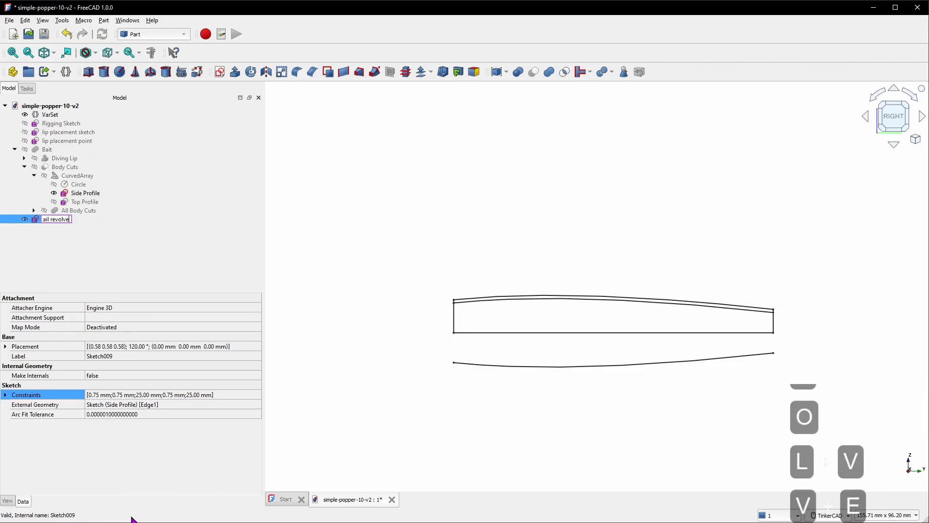
{"action": "key", "text": "shift+Home"}
{"action": "key", "text": "ctrl+c"}
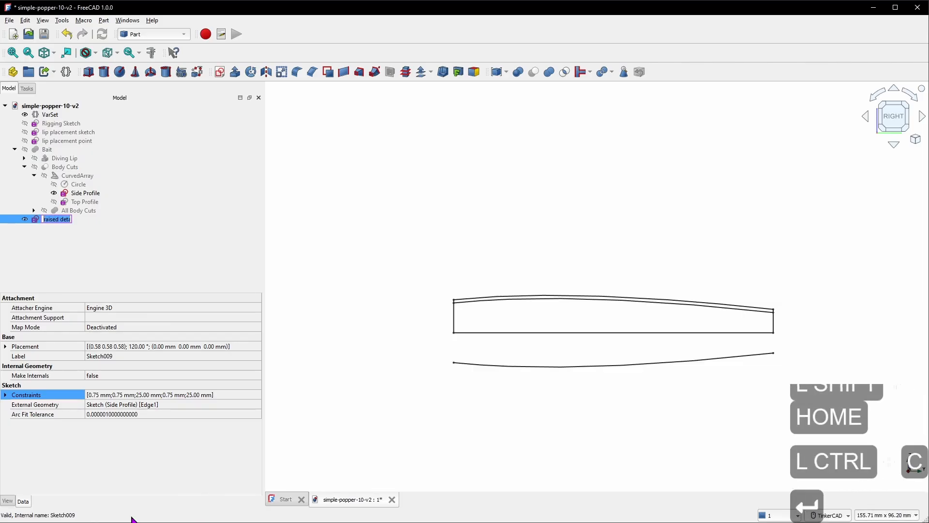
- Revolve the raised detail revolve sketch 360° about its straight lengthwise edge as a solid
{"action": "left_click", "coordinate": [253, 74]}
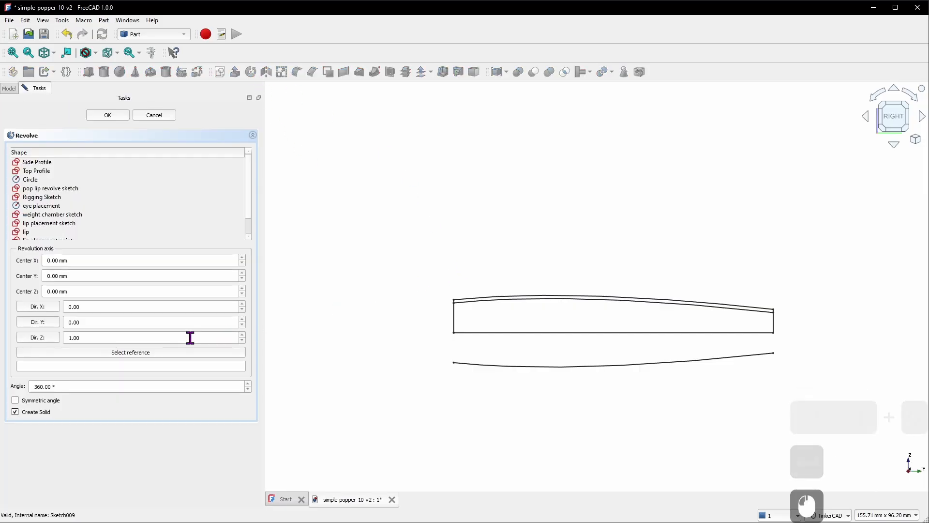
{"action": "left_click", "coordinate": [164, 356]}
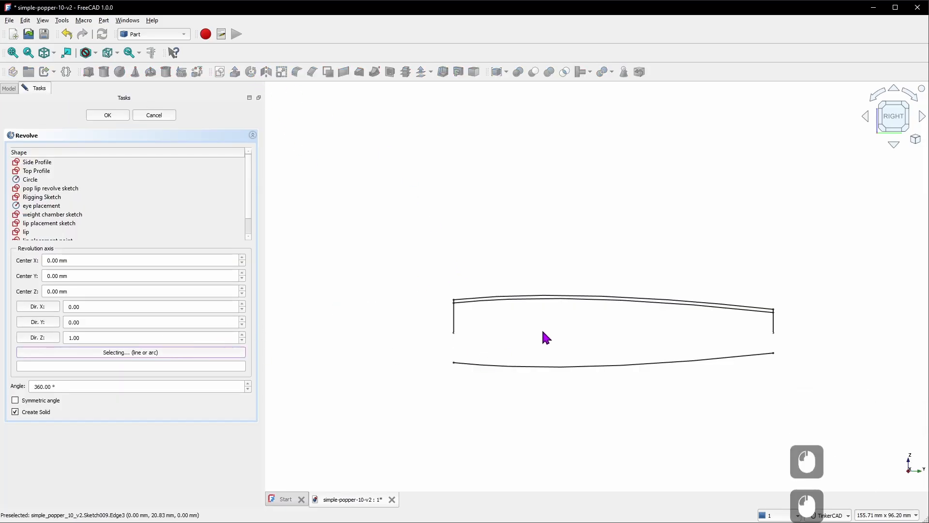
{"action": "left_click", "coordinate": [542, 332]}
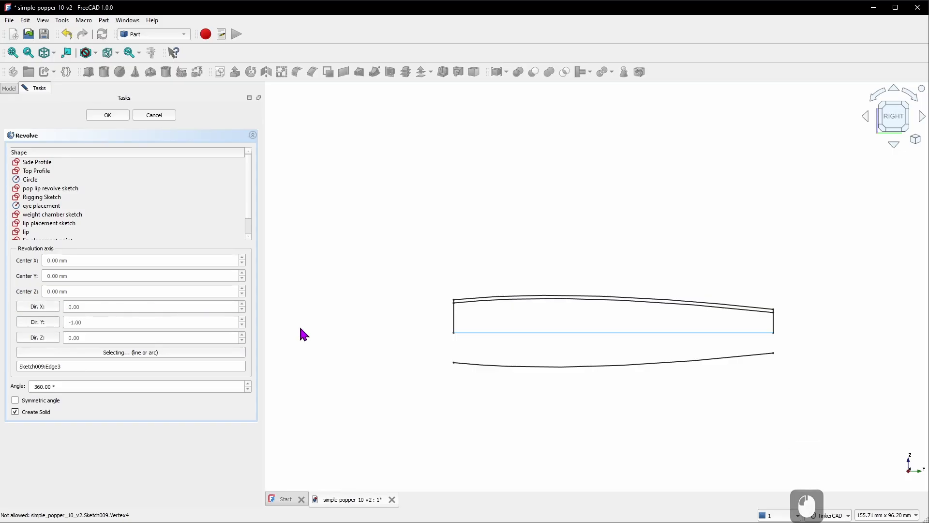
{"action": "left_click", "coordinate": [99, 116]}
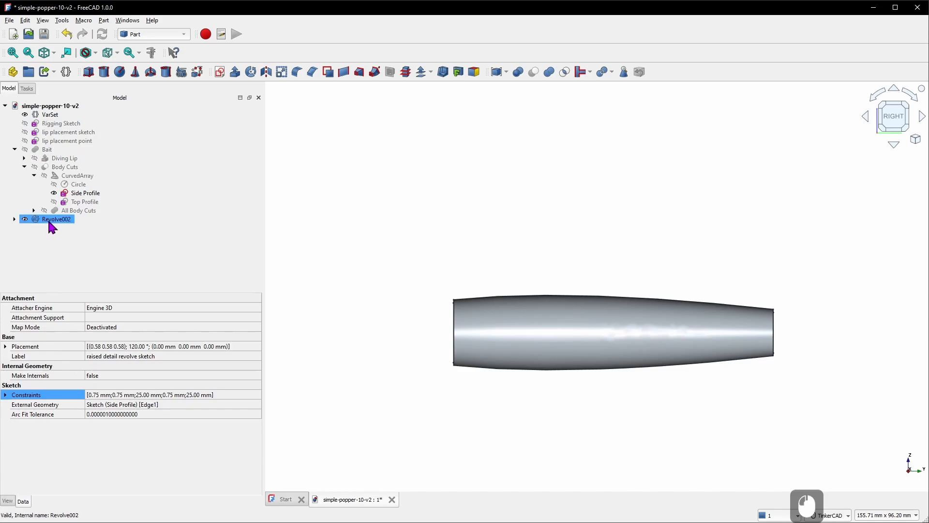
- Rename the new revolved solid as "raised detail revolve", reusing the copied sketch name without its last word
{"action": "right_click", "coordinate": [48, 221]}
{"action": "left_click", "coordinate": [104, 522]}
{"action": "key", "text": "ctrl+v"}
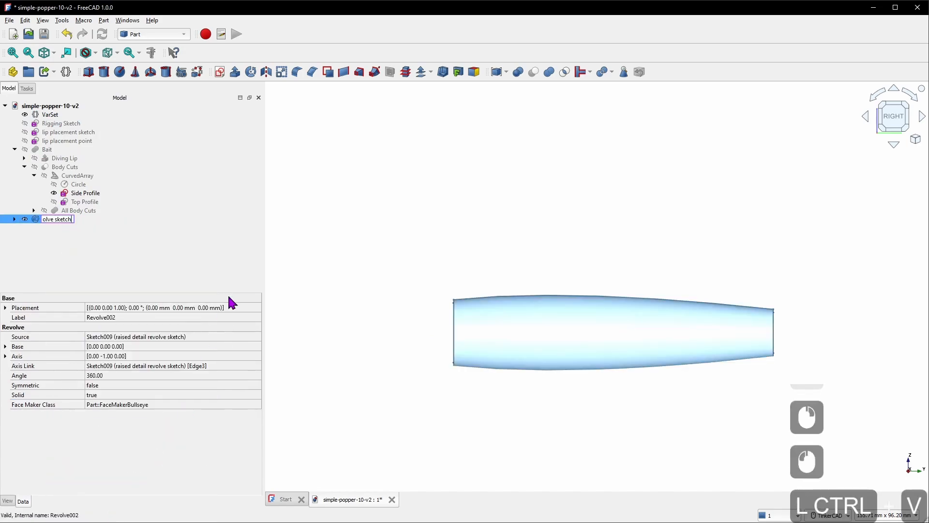
{"action": "key", "text": "BackSpace"}
{"action": "key", "text": "BackSpace"}
{"action": "key", "text": "BackSpace"}
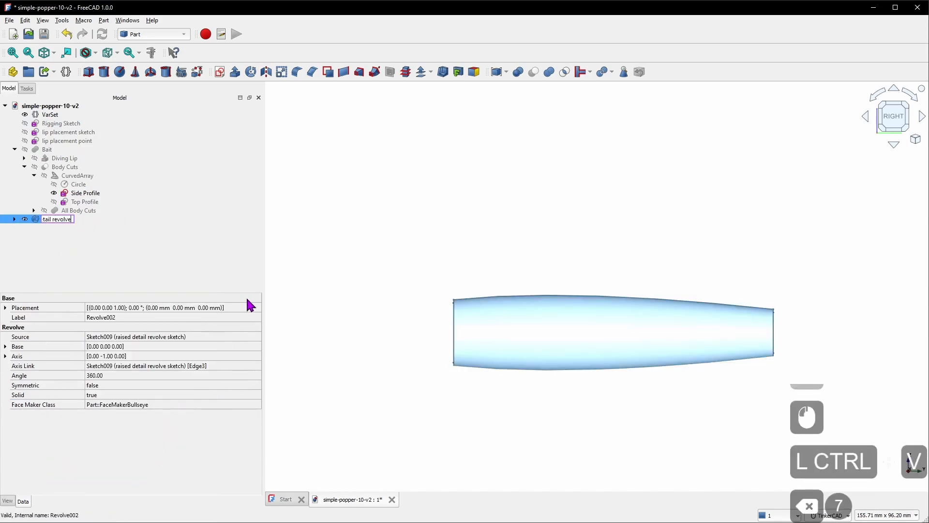
{"action": "key", "text": "Return"}
- Hide the Side Profile sketch and show the Bait body together with the raised detail revolve
{"action": "right_click_drag", "start_coordinate": [475, 342], "coordinate": [616, 364]}
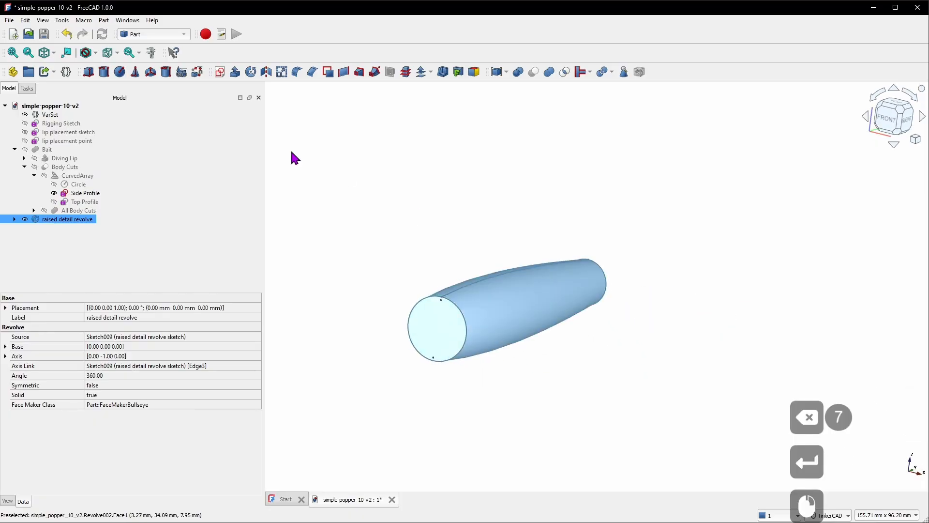
{"action": "left_click", "coordinate": [102, 192]}
{"action": "key", "text": "space"}
{"action": "left_click", "coordinate": [47, 149]}
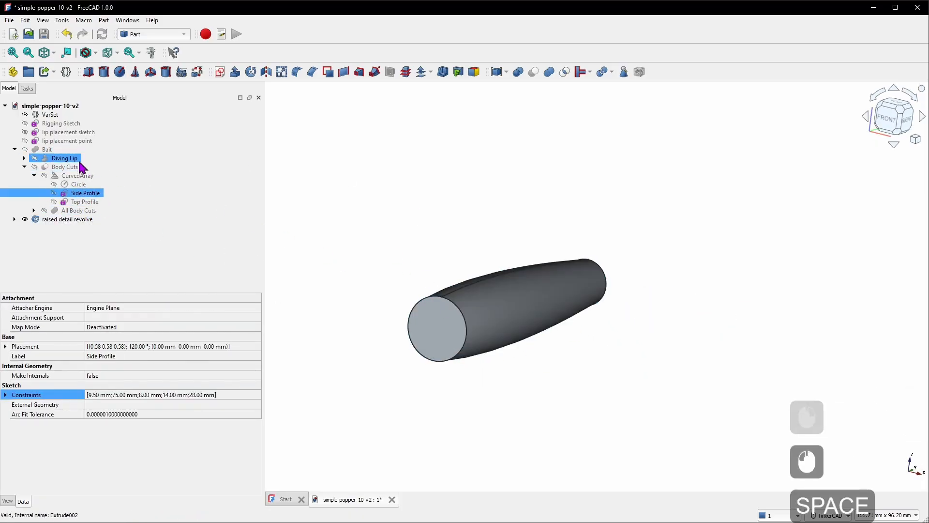
{"action": "key", "text": "space"}
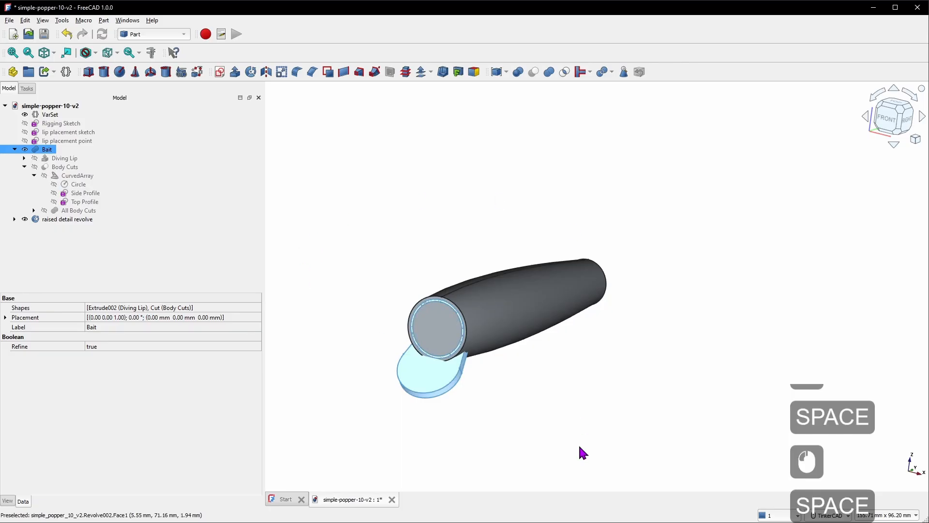
- Examine the gap between the raised detail revolve and the Bait body at the front and rear ends
{"action": "right_click_drag", "start_coordinate": [582, 452], "coordinate": [533, 437]}
{"action": "scroll", "coordinate": [498, 325], "scroll_direction": "up", "scroll_amount": 6}
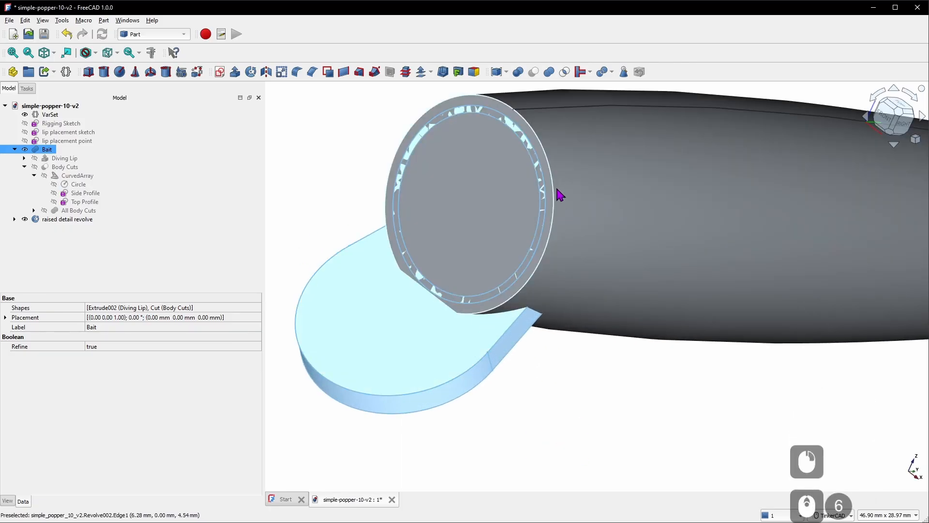
{"action": "mouse_move", "coordinate": [557, 193]}
{"action": "right_mouse_down"}
{"action": "mouse_move", "coordinate": [623, 222]}
{"action": "mouse_move", "coordinate": [550, 203]}
{"action": "mouse_move", "coordinate": [352, 193]}
{"action": "mouse_move", "coordinate": [555, 178]}
{"action": "right_mouse_up"}
{"action": "scroll", "coordinate": [559, 228], "scroll_direction": "down", "scroll_amount": 5}
{"action": "scroll", "coordinate": [571, 141], "scroll_direction": "down", "scroll_amount": 7}
{"action": "scroll", "coordinate": [604, 121], "scroll_direction": "up", "scroll_amount": 4}
{"action": "right_click_drag", "start_coordinate": [636, 154], "coordinate": [608, 234]}
{"action": "scroll", "coordinate": [645, 168], "scroll_direction": "up", "scroll_amount": 6}
{"action": "scroll", "coordinate": [551, 270], "scroll_direction": "up", "scroll_amount": 3}
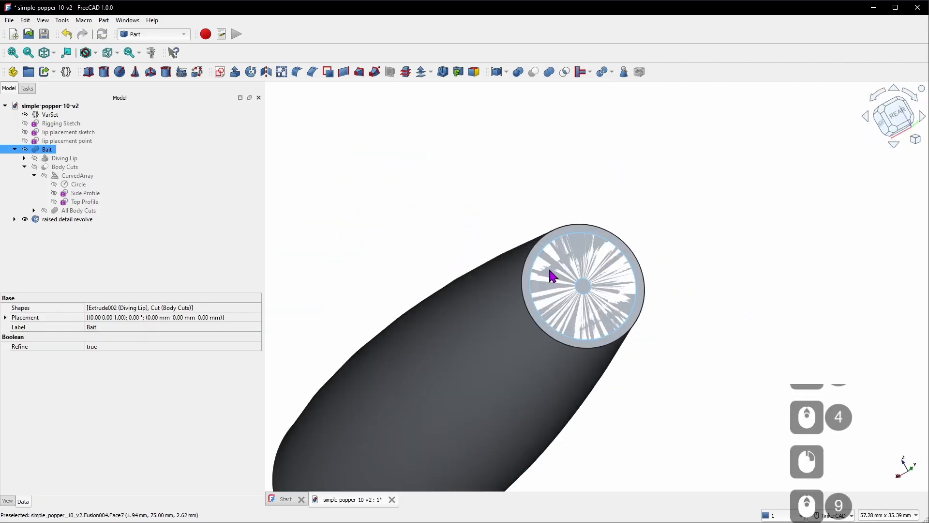
{"action": "scroll", "coordinate": [554, 274], "scroll_direction": "down", "scroll_amount": 8}
{"action": "right_click_drag", "start_coordinate": [442, 255], "coordinate": [477, 262]}
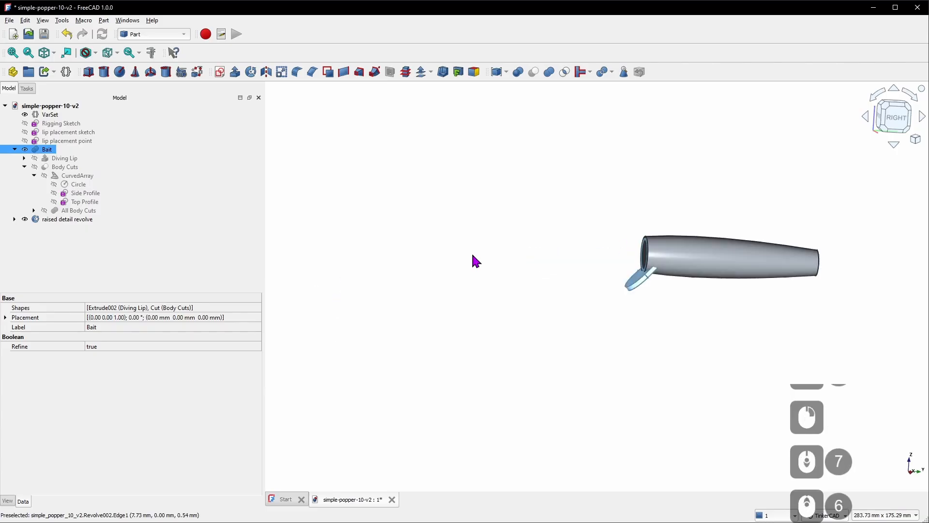
- Hide both the Bait body and the raised detail revolve
{"action": "left_click", "coordinate": [44, 149]}
{"action": "key", "text": "space"}
{"action": "left_click", "coordinate": [63, 219]}
{"action": "key", "text": "space"}
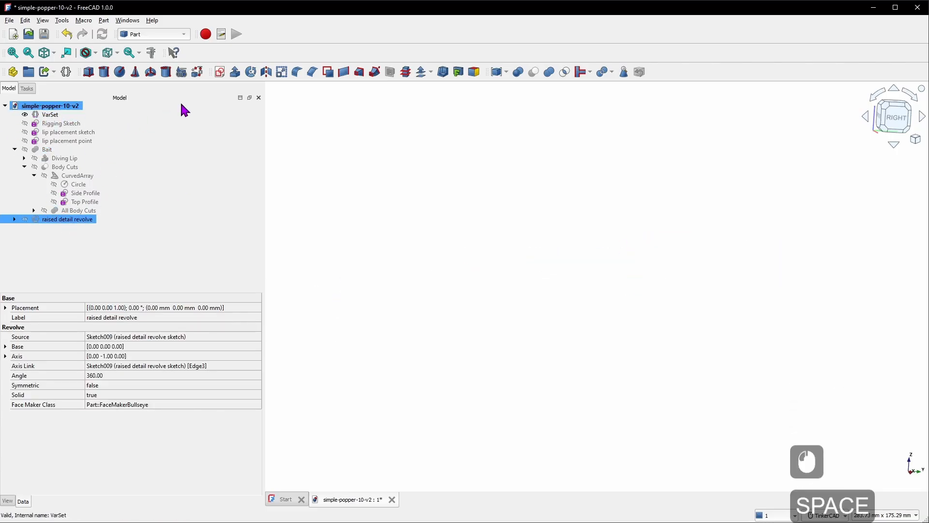
- Create a new unattached sketch on the YZ-Plane with an offset of 0 mm
{"action": "left_click", "coordinate": [219, 73]}
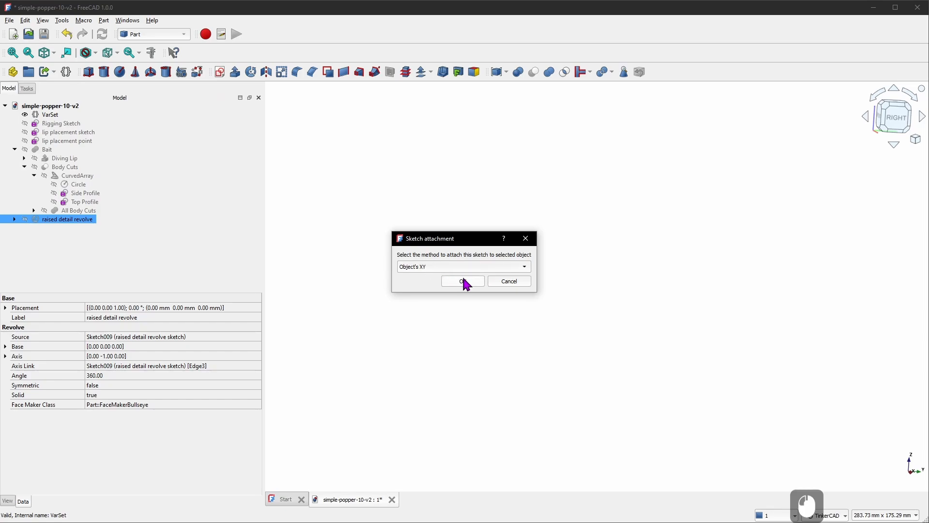
{"action": "left_click", "coordinate": [505, 283]}
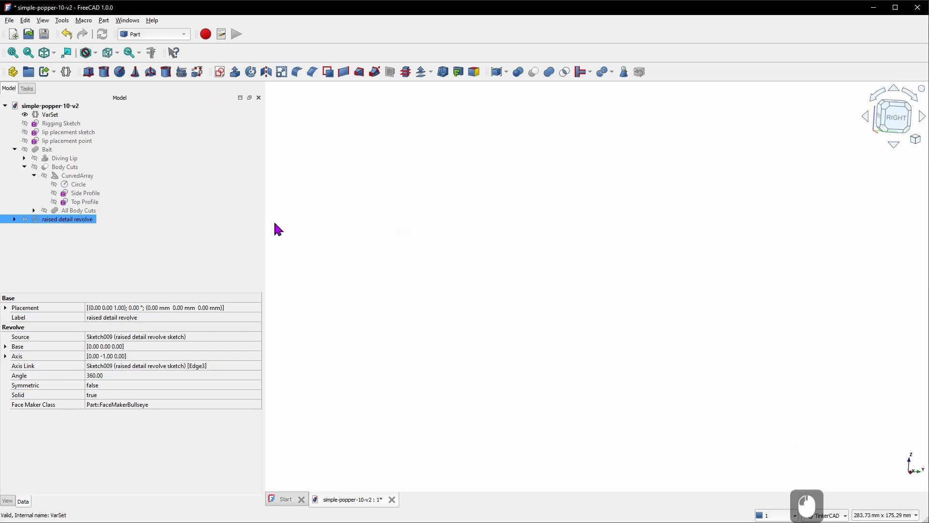
{"action": "left_click", "coordinate": [338, 204]}
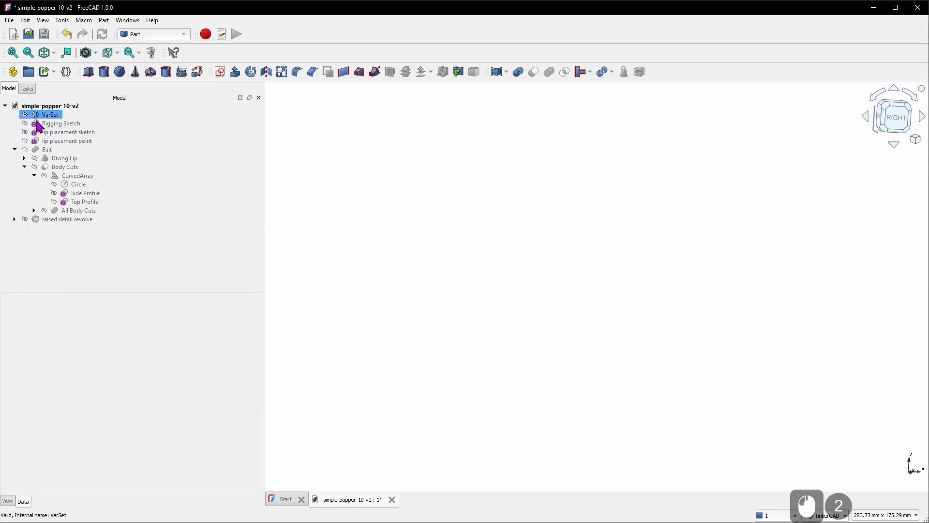
{"action": "left_click", "coordinate": [221, 74]}
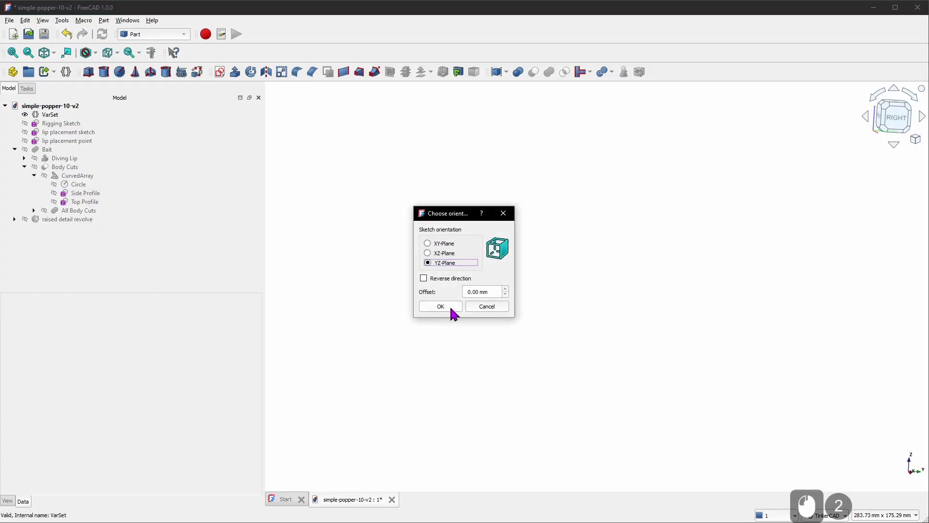
{"action": "left_click", "coordinate": [451, 308]}
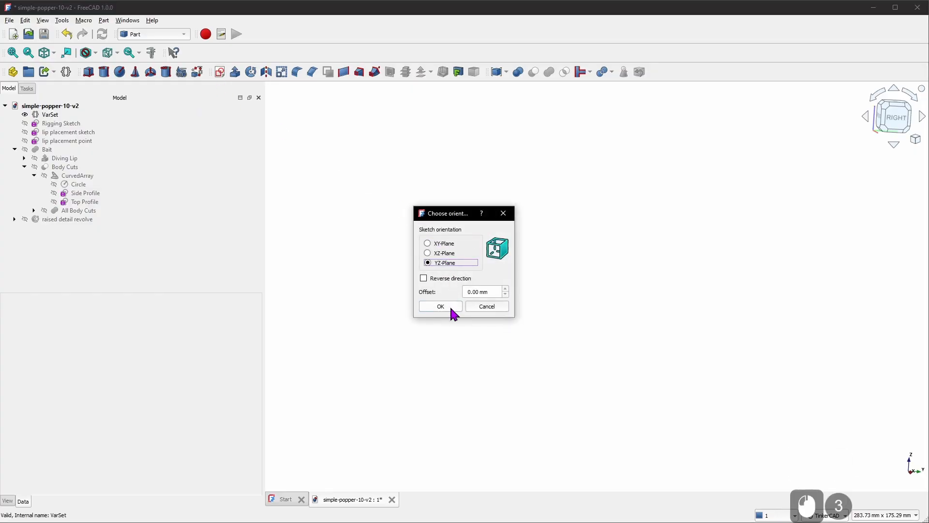
- Show the Bait body as a reference behind the new sketch
{"action": "left_click", "coordinate": [9, 89]}
{"action": "left_click", "coordinate": [49, 150]}
{"action": "key", "text": "space"}
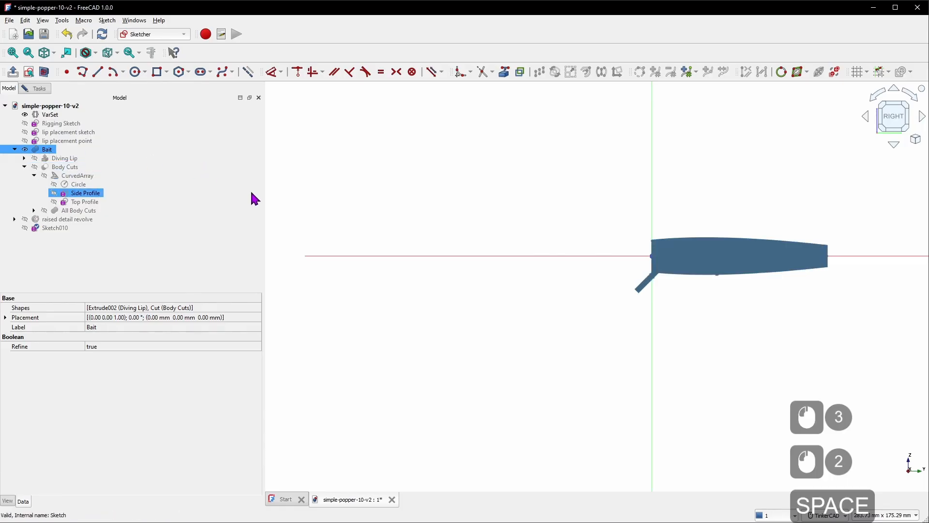
{"action": "left_click", "coordinate": [780, 367]}
{"action": "scroll", "coordinate": [801, 310], "scroll_direction": "up", "scroll_amount": 3}
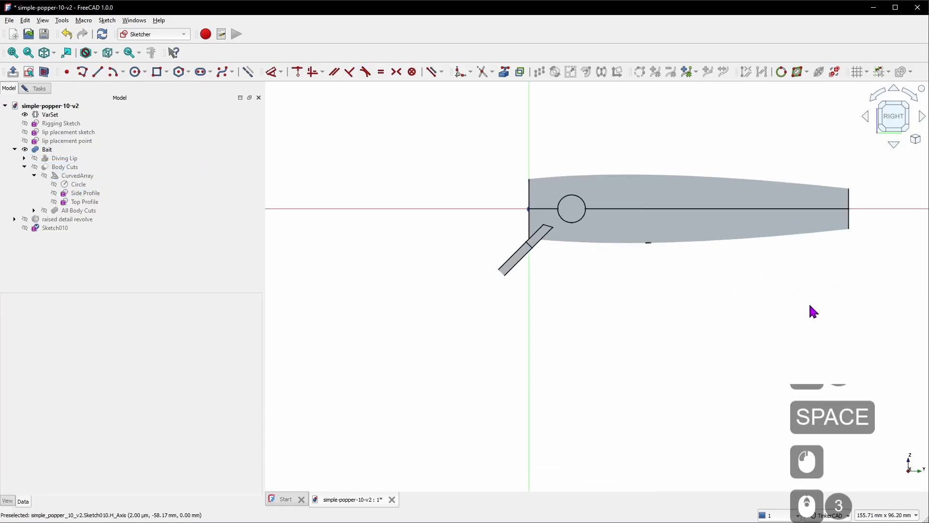
{"action": "scroll", "coordinate": [800, 286], "scroll_direction": "down", "scroll_amount": 2}
{"action": "scroll", "coordinate": [922, 215], "scroll_direction": "up", "scroll_amount": 3}
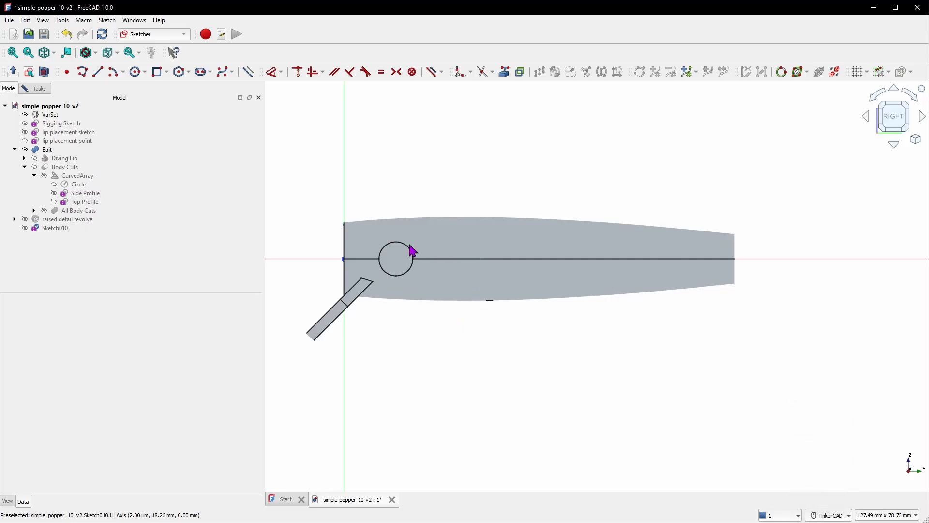
- Face the sketch from the right side and switch it to section view through the Bait body
{"action": "mouse_move", "coordinate": [489, 311]}
{"action": "right_mouse_down"}
{"action": "mouse_move", "coordinate": [386, 324]}
{"action": "mouse_move", "coordinate": [450, 325]}
{"action": "right_mouse_up"}
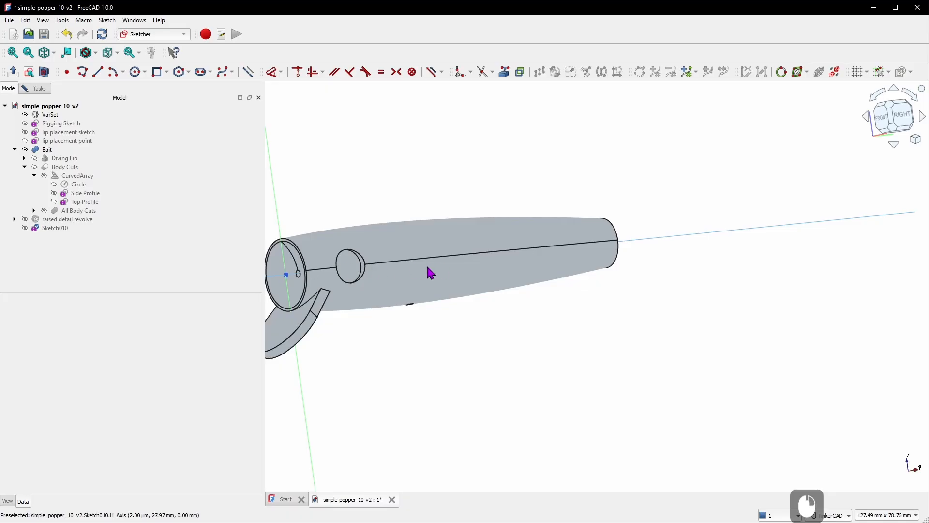
{"action": "left_click", "coordinate": [902, 116]}
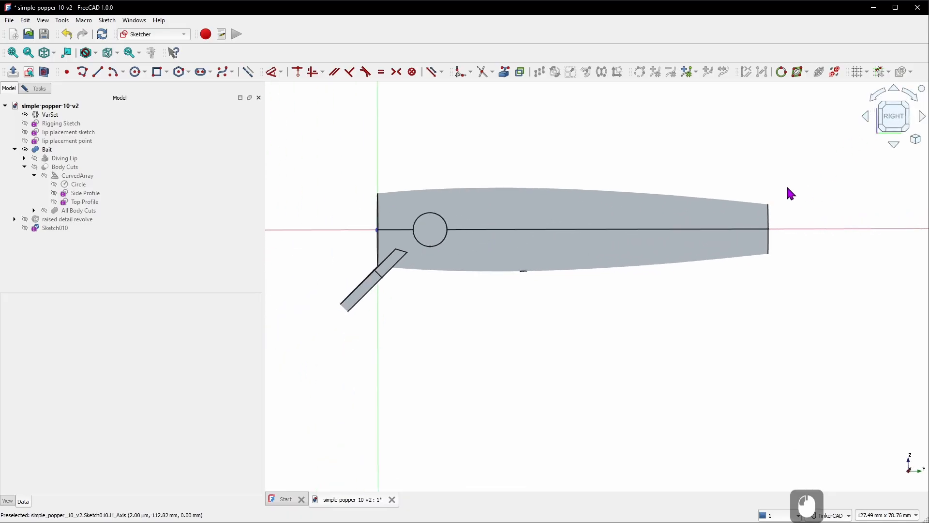
{"action": "left_click", "coordinate": [115, 107]}
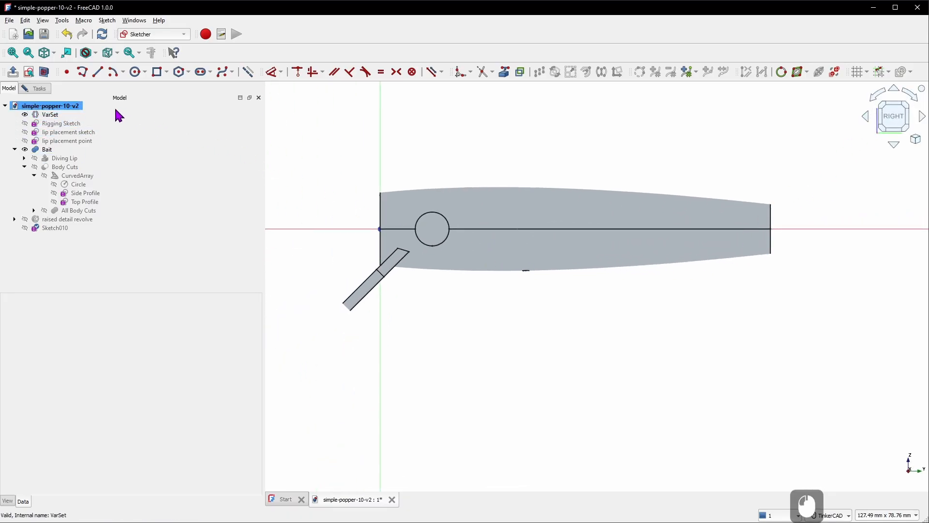
{"action": "left_click", "coordinate": [44, 72]}
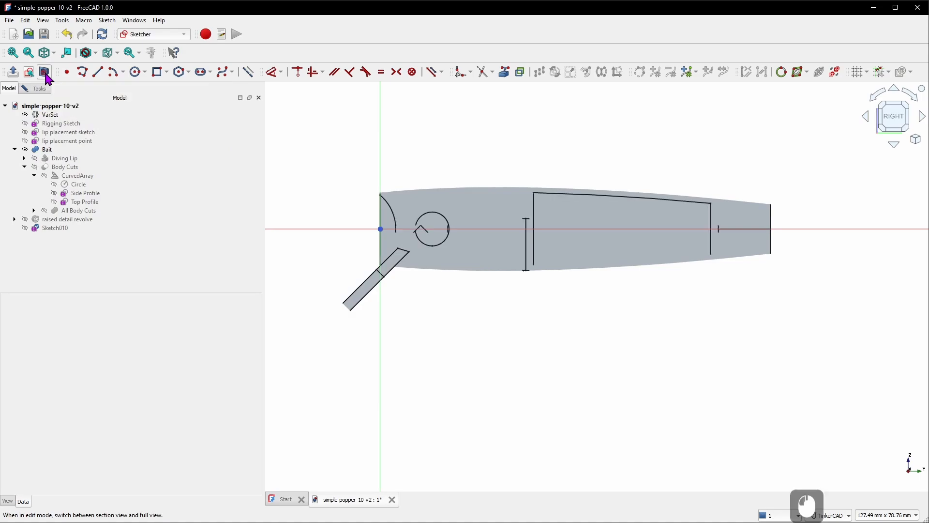
- Draw a closed B-spline gill plate outline with nine control points just behind the eye circle, spanning most of the body's height
{"action": "right_click_drag", "start_coordinate": [356, 293], "coordinate": [427, 294]}
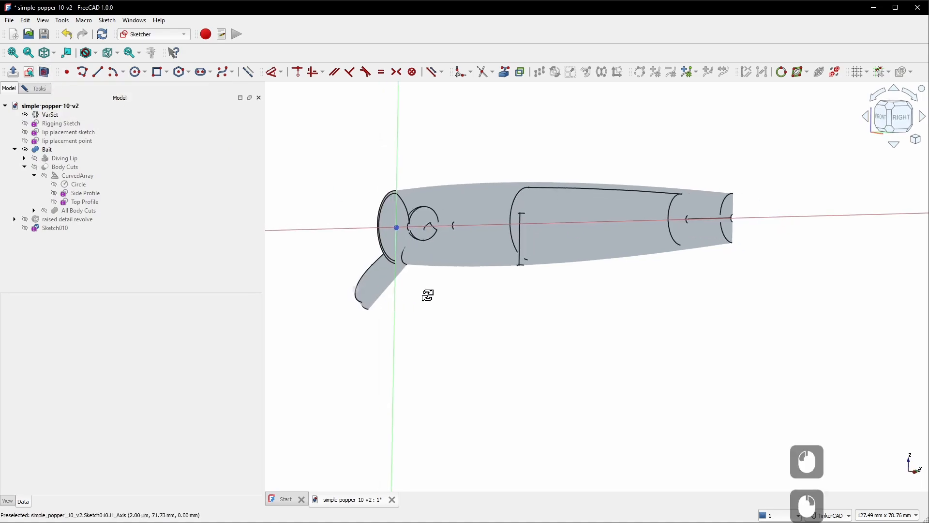
{"action": "left_click", "coordinate": [896, 121]}
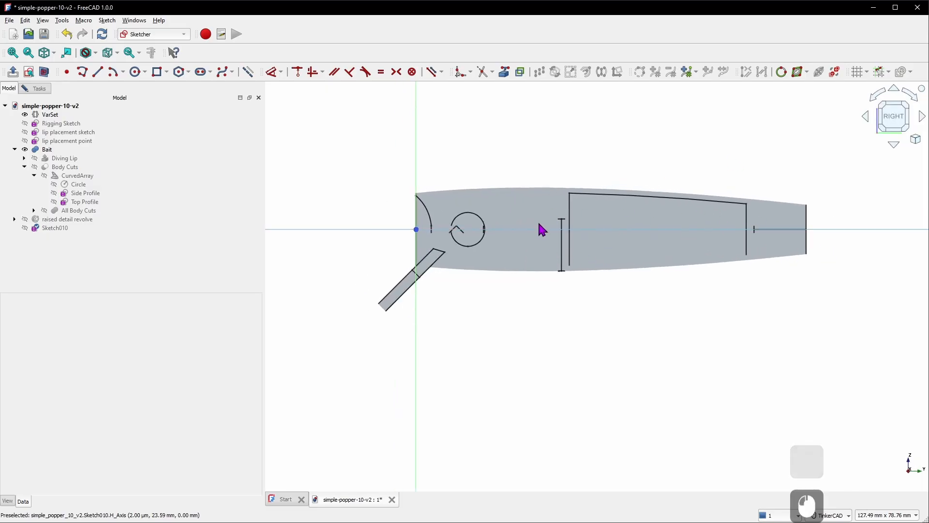
{"action": "scroll", "coordinate": [522, 246], "scroll_direction": "up", "scroll_amount": 2}
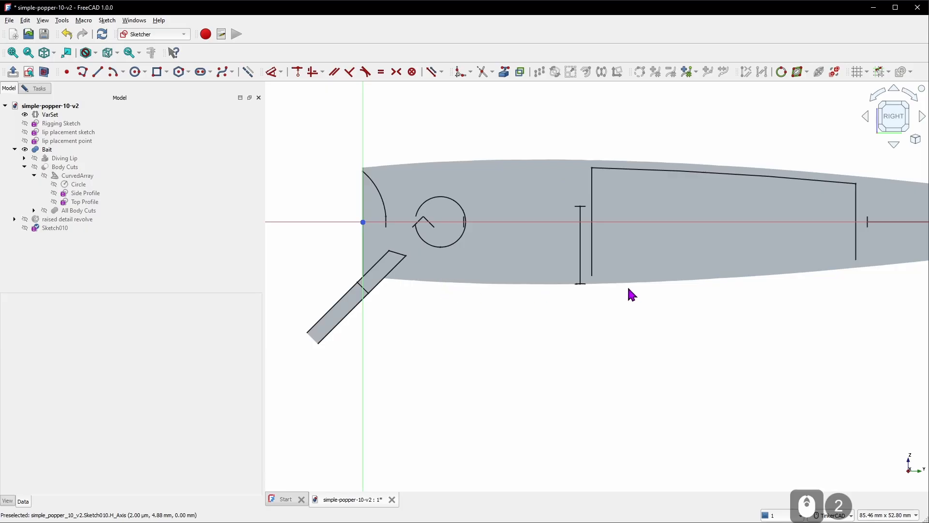
{"action": "left_click", "coordinate": [246, 74]}
{"action": "left_click", "coordinate": [222, 73]}
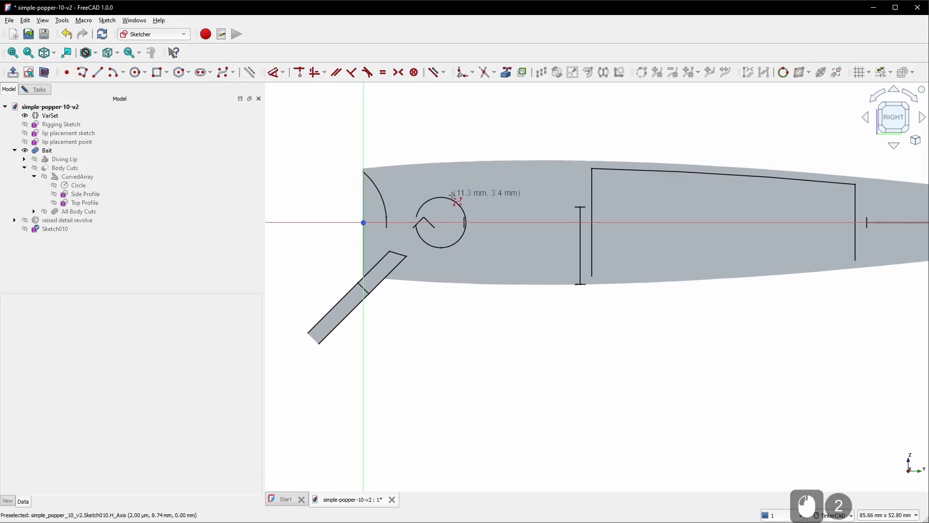
{"action": "left_click", "coordinate": [491, 196]}
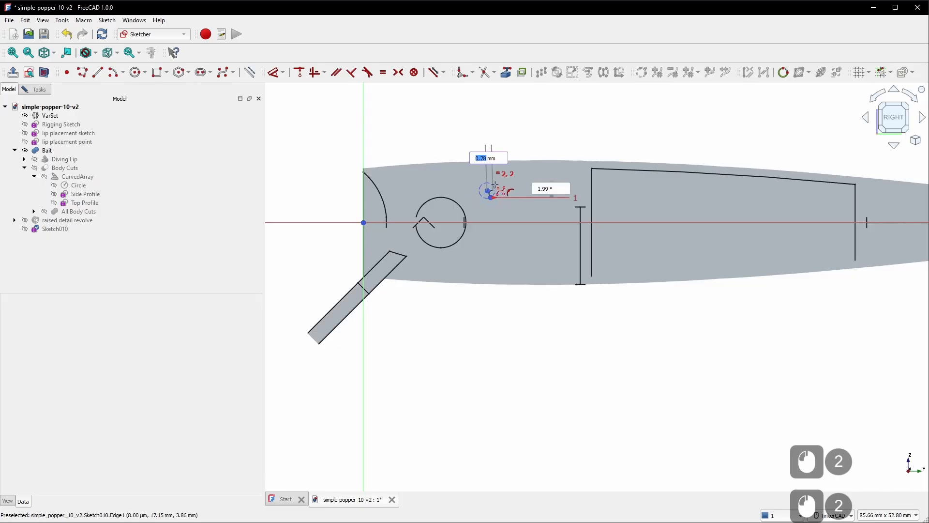
{"action": "left_click", "coordinate": [493, 190]}
{"action": "left_click", "coordinate": [531, 209]}
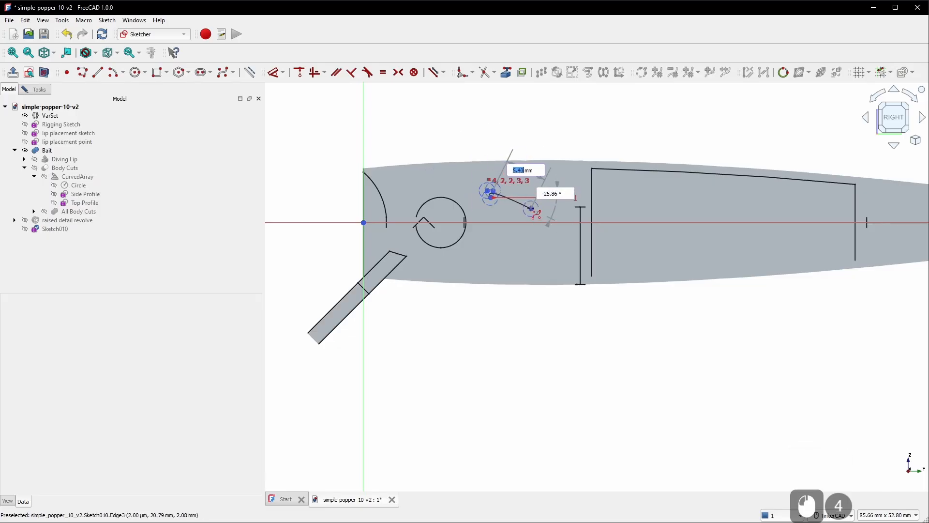
{"action": "left_click", "coordinate": [527, 246]}
{"action": "left_click", "coordinate": [470, 277]}
{"action": "left_click", "coordinate": [462, 274]}
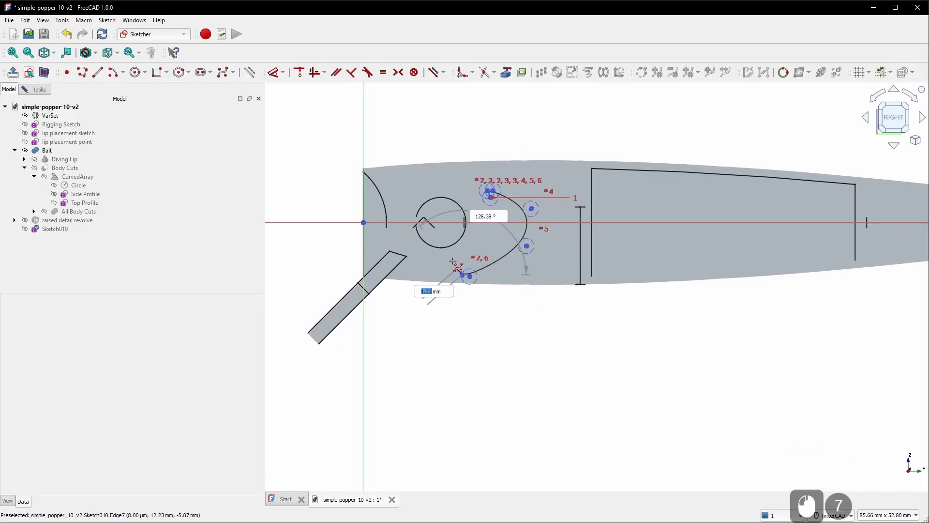
{"action": "left_click", "coordinate": [464, 268]}
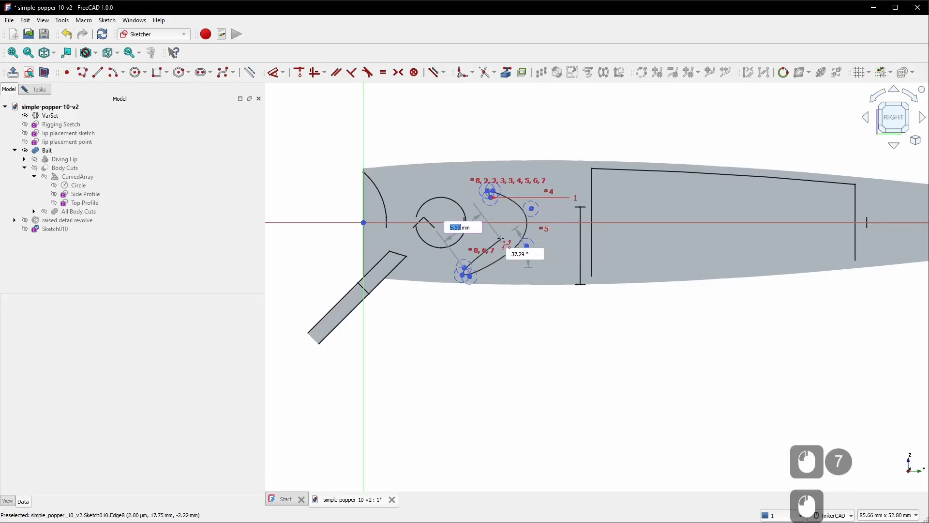
{"action": "left_click", "coordinate": [500, 213]}
{"action": "scroll", "coordinate": [500, 213], "scroll_direction": "up", "scroll_amount": 6}
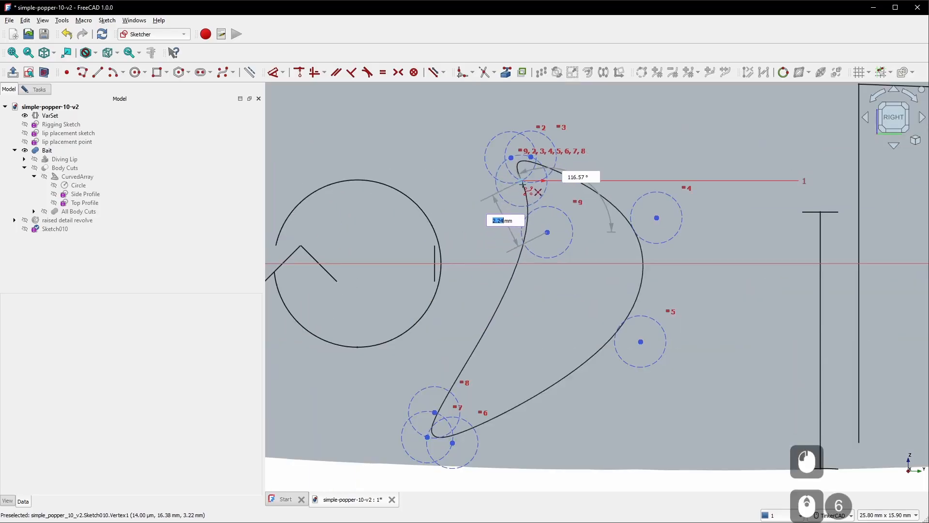
{"action": "left_click", "coordinate": [523, 184]}
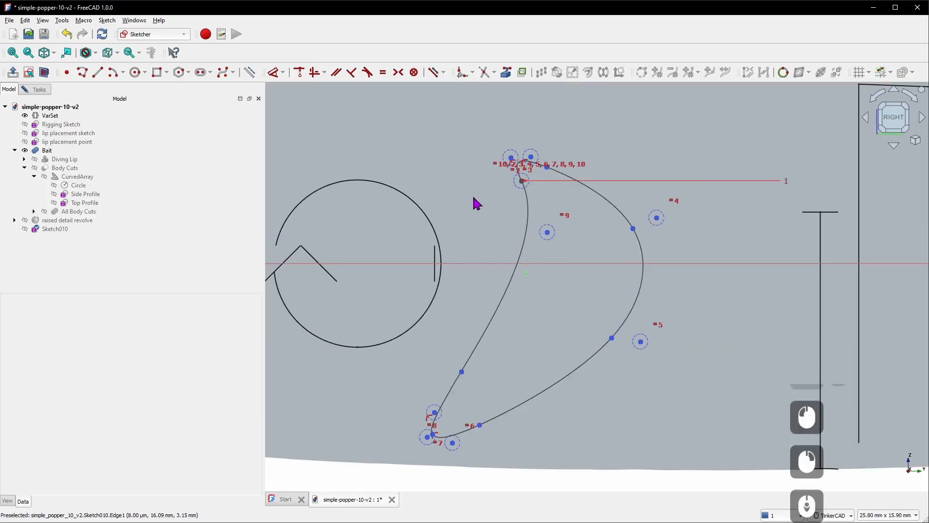
- Hide all constraints of the gill plate sketch so that only its control points and curve show
{"action": "scroll", "coordinate": [475, 202], "scroll_direction": "down", "scroll_amount": 3}
{"action": "left_click", "coordinate": [43, 90]}
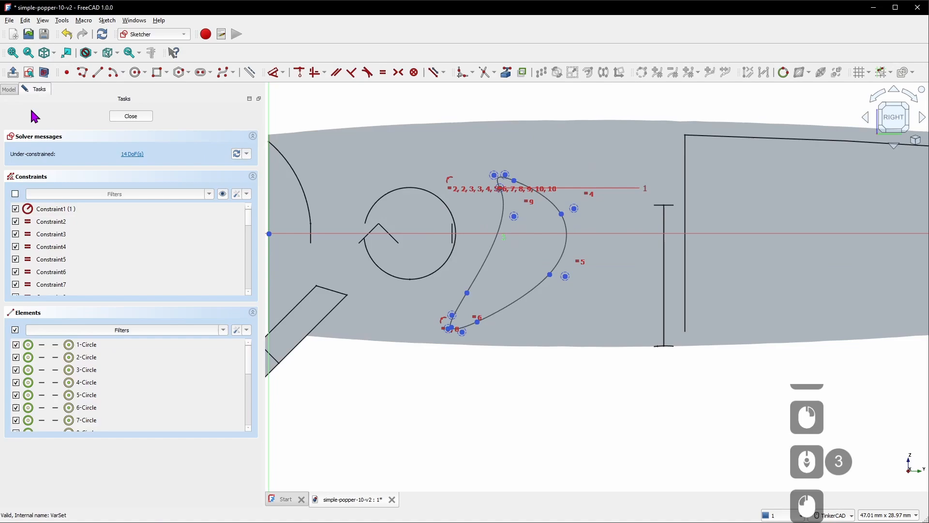
{"action": "left_click", "coordinate": [15, 194]}
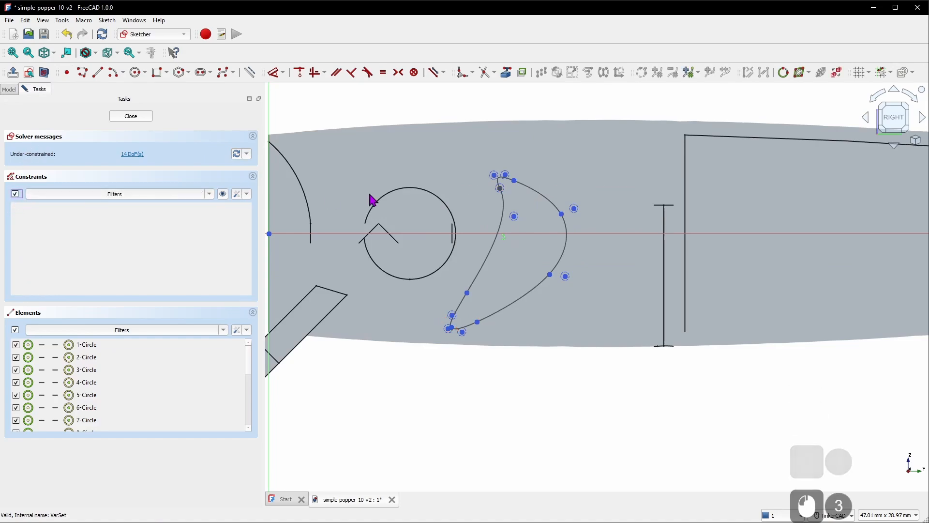
- Reshape the gill plate spline by moving its lower tip forward beneath the eye, deepening the inner curve and sharpening the upper tip
{"action": "scroll", "coordinate": [517, 219], "scroll_direction": "up", "scroll_amount": 2}
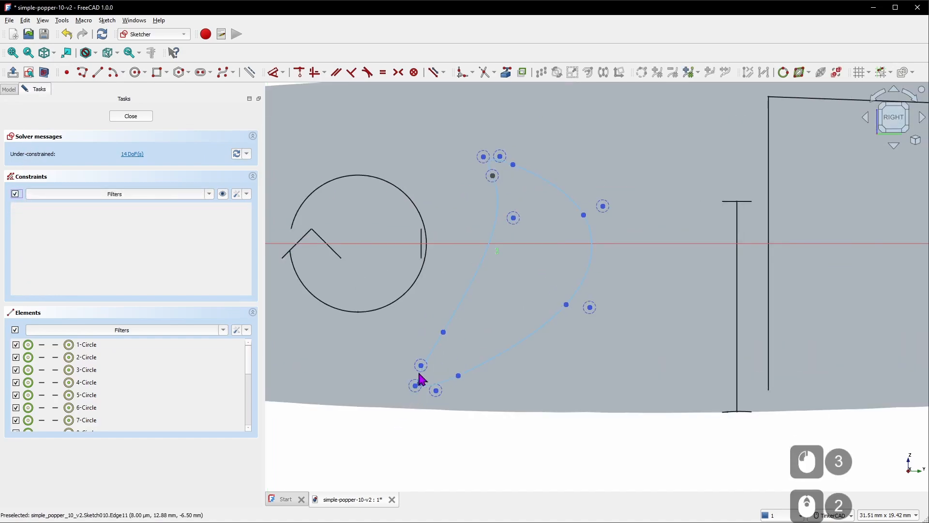
{"action": "left_click_drag", "start_coordinate": [417, 386], "coordinate": [358, 335]}
{"action": "left_click_drag", "start_coordinate": [500, 157], "coordinate": [492, 148]}
{"action": "left_click_drag", "start_coordinate": [522, 223], "coordinate": [542, 252]}
{"action": "left_click_drag", "start_coordinate": [364, 355], "coordinate": [382, 363]}
{"action": "left_click_drag", "start_coordinate": [601, 313], "coordinate": [608, 306]}
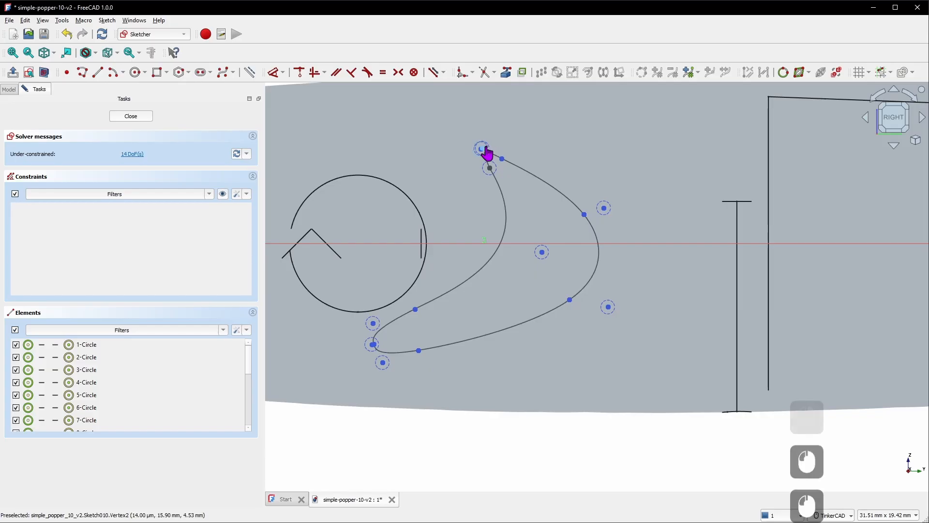
{"action": "left_click_drag", "start_coordinate": [488, 151], "coordinate": [483, 151]}
{"action": "scroll", "coordinate": [483, 151], "scroll_direction": "up", "scroll_amount": 5}
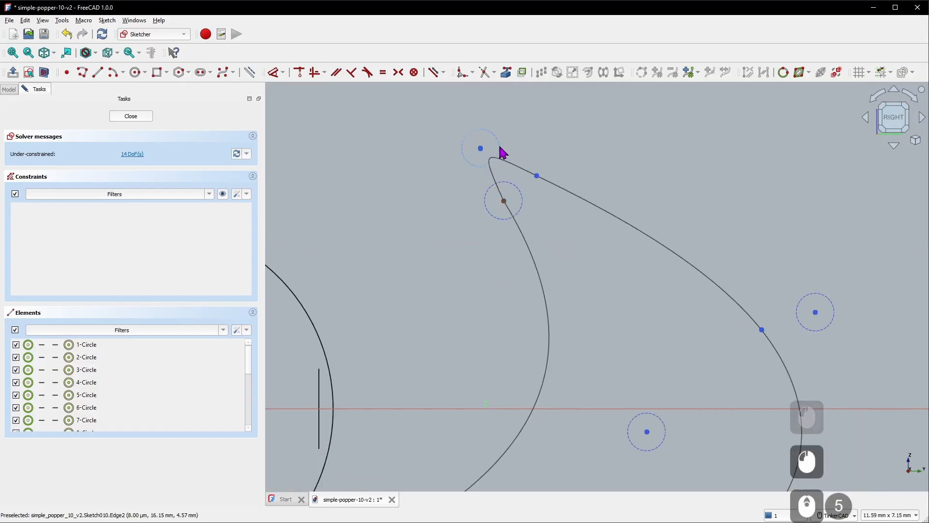
{"action": "scroll", "coordinate": [500, 152], "scroll_direction": "down", "scroll_amount": 4}
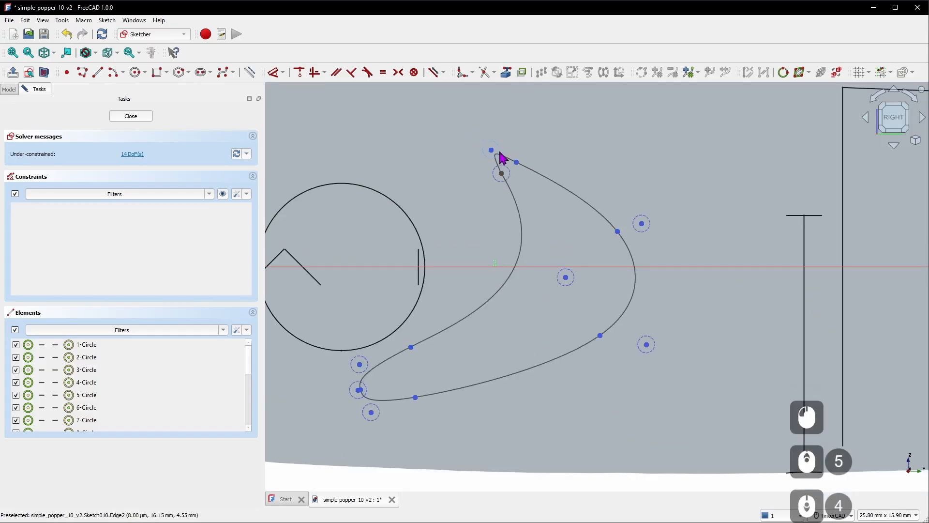
- Finish editing the sketch and rename it "gill plate sketch"
{"action": "left_click", "coordinate": [151, 116]}
{"action": "right_click", "coordinate": [65, 229]}
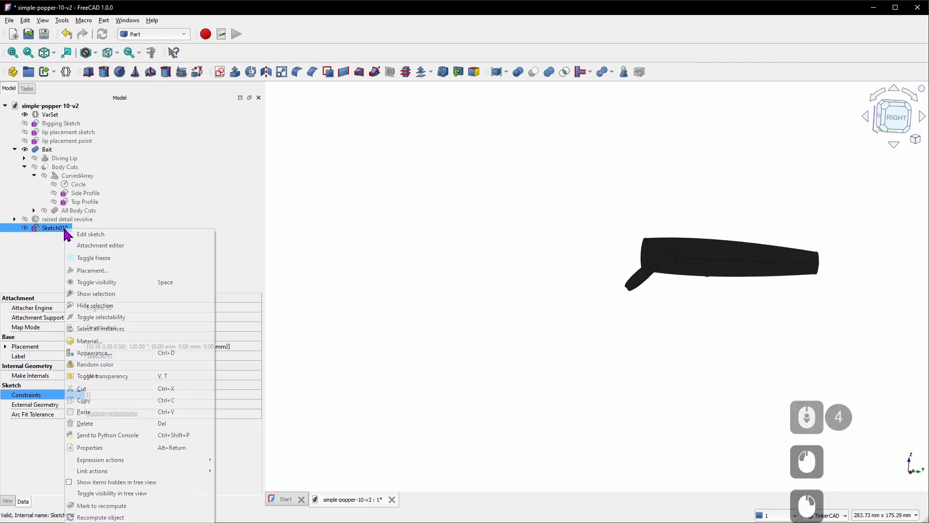
{"action": "left_click", "coordinate": [88, 522]}
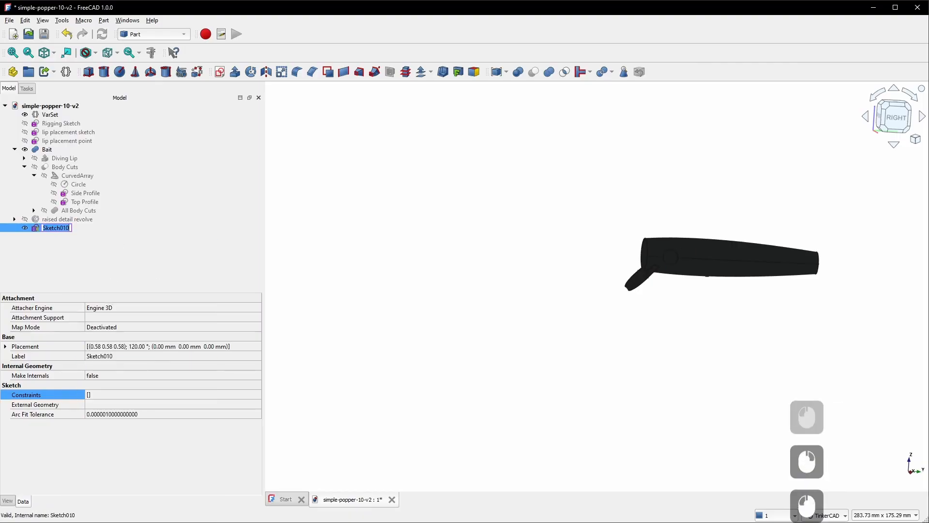
{"action": "type", "text": "gill pla"}
{"action": "type", "text": "te sketch"}
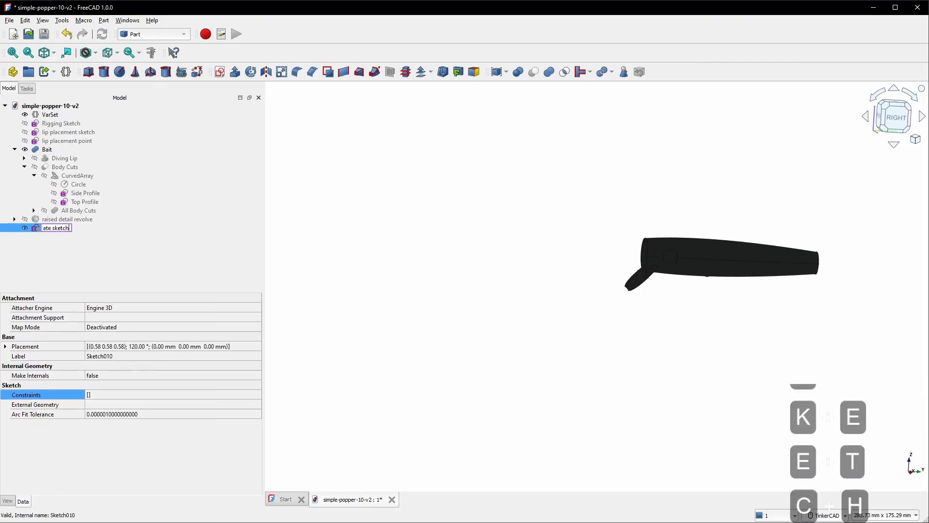
{"action": "key", "text": "Return"}
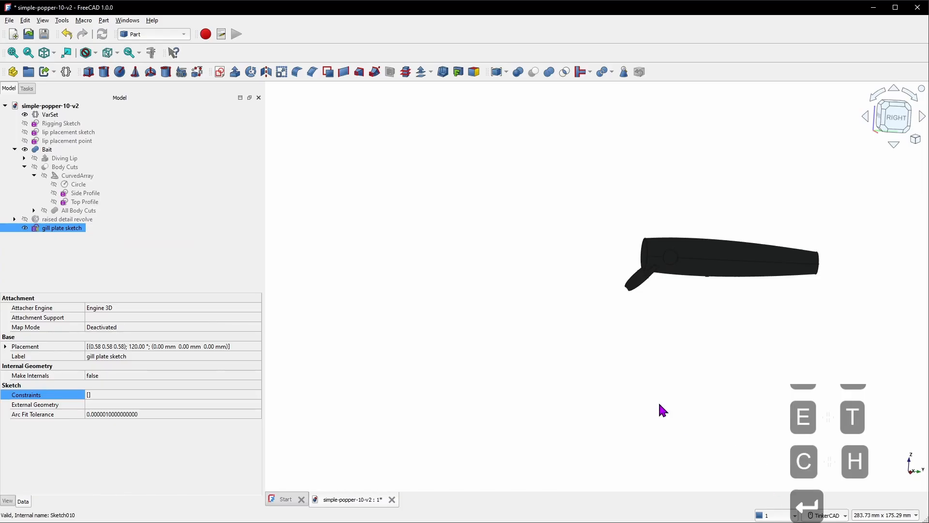
- Face the lure from the right side and try to fix its black shading by hiding and showing the Bait body again
{"action": "left_click", "coordinate": [640, 376]}
{"action": "left_click", "coordinate": [890, 119]}
{"action": "scroll", "coordinate": [640, 259], "scroll_direction": "up", "scroll_amount": 5}
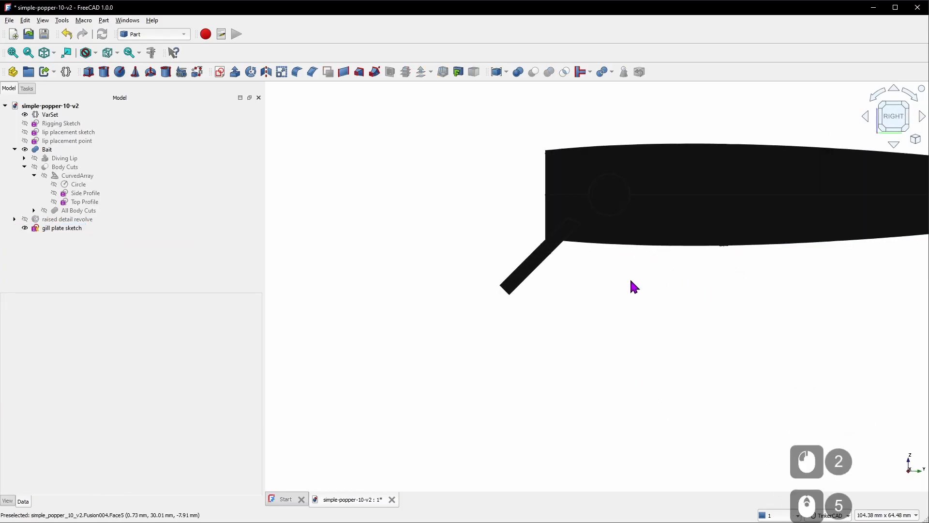
{"action": "scroll", "coordinate": [632, 282], "scroll_direction": "down", "scroll_amount": 7}
{"action": "scroll", "coordinate": [594, 284], "scroll_direction": "up", "scroll_amount": 6}
{"action": "left_click", "coordinate": [197, 193]}
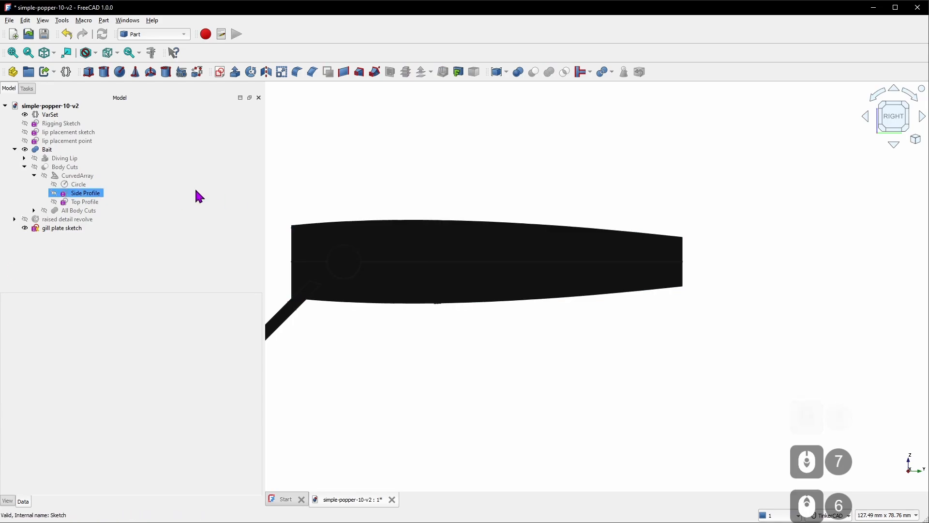
{"action": "left_click", "coordinate": [46, 150]}
{"action": "key", "text": "space"}
{"action": "key", "text": "space"}
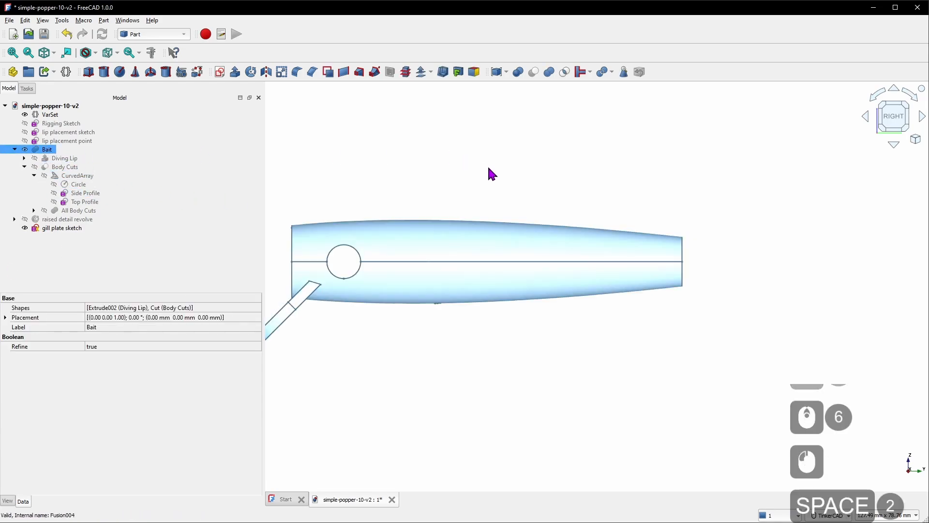
{"action": "left_click", "coordinate": [511, 347]}
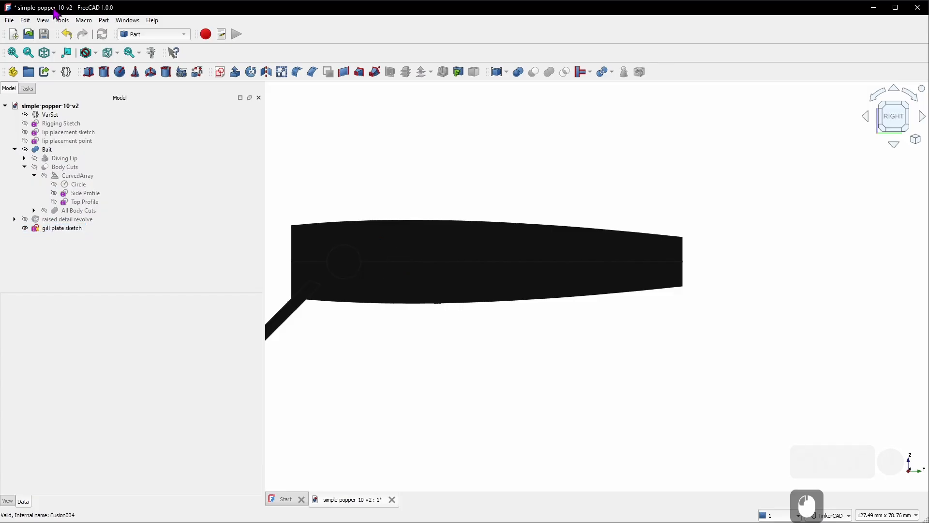
- Save simple-popper-10-v2, then restart the program with the file reopened
{"action": "left_click", "coordinate": [44, 34]}
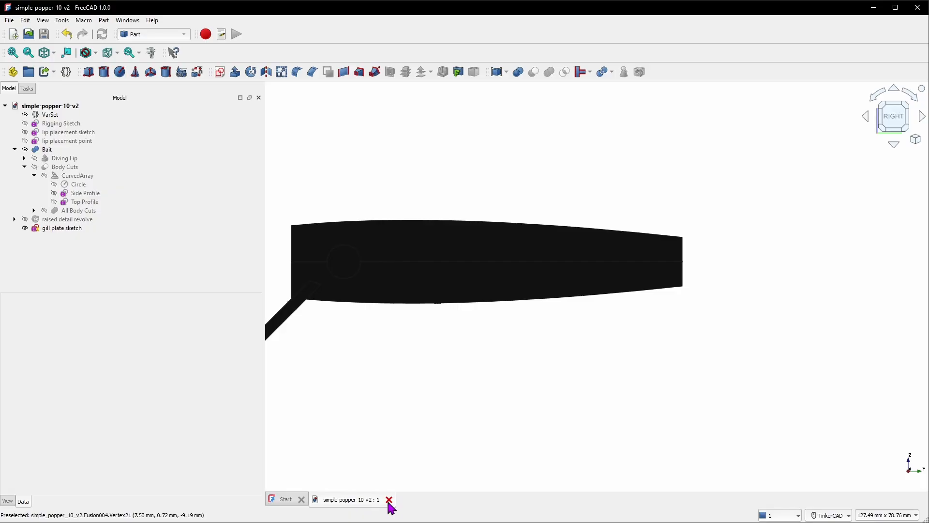
{"action": "left_click", "coordinate": [917, 8]}
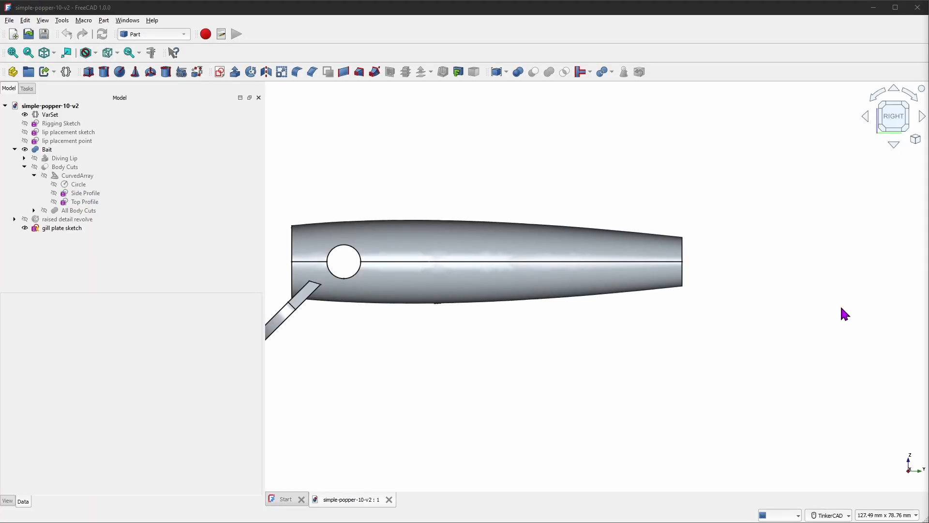
{"action": "left_click", "coordinate": [415, 6]}
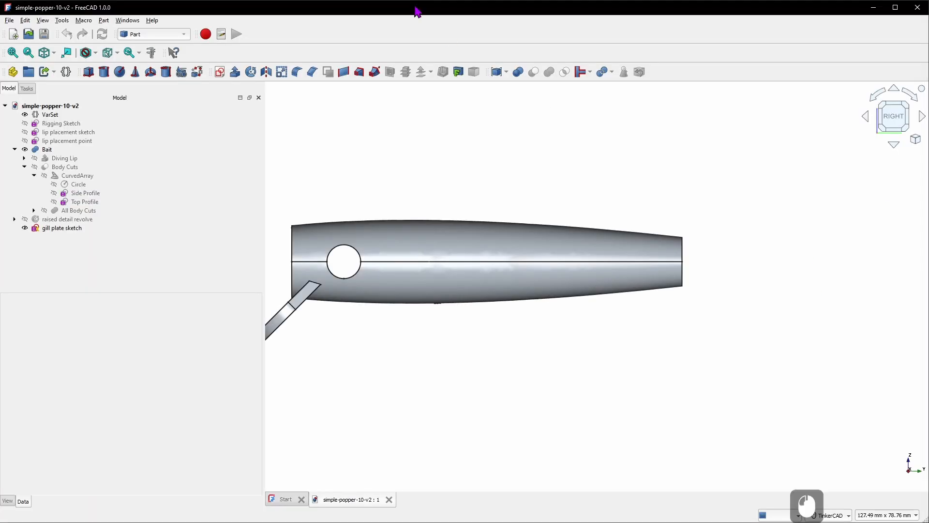
- Extrude the gill plate sketch 10 mm along its normal as a solid
{"action": "key", "text": "0"}
{"action": "left_click", "coordinate": [68, 234]}
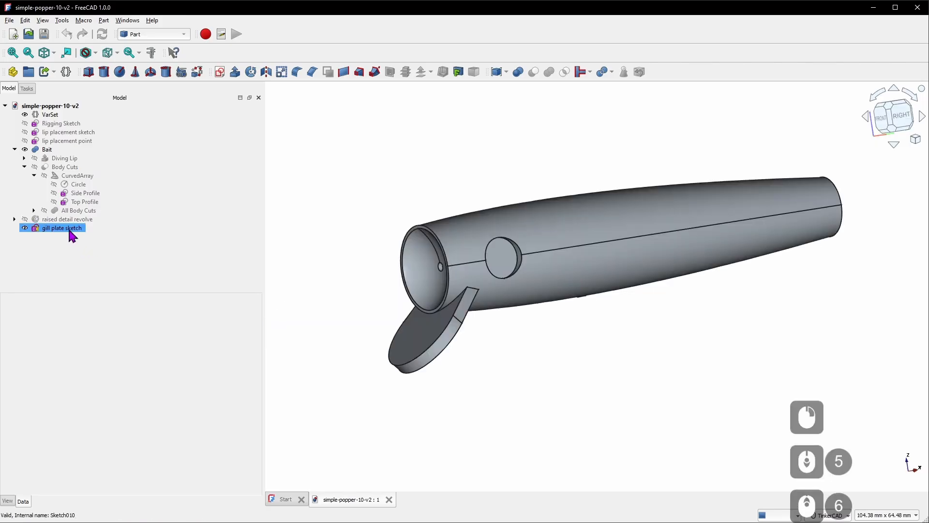
{"action": "left_click", "coordinate": [235, 72]}
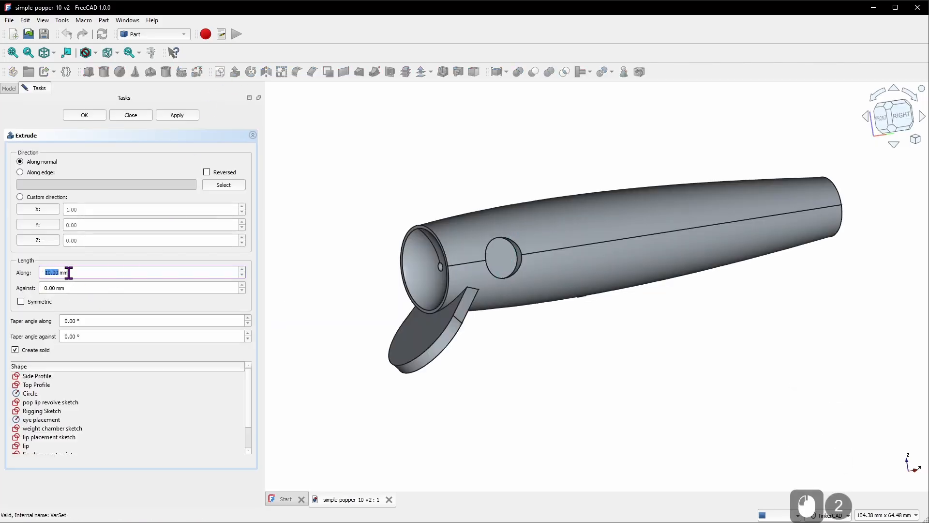
{"action": "left_click", "coordinate": [86, 115]}
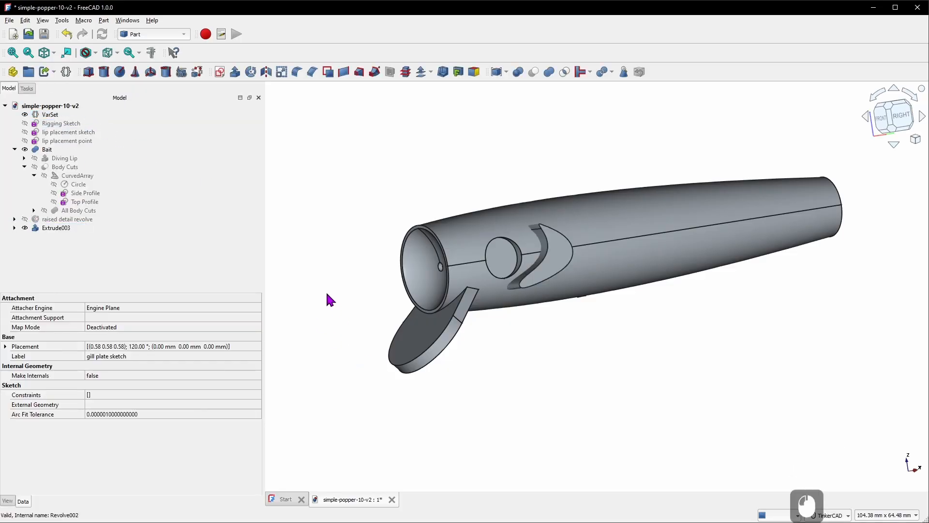
- Rename the new extrusion "gill plate"
{"action": "right_click", "coordinate": [61, 229]}
{"action": "left_click", "coordinate": [155, 507]}
{"action": "key", "text": "F2"}
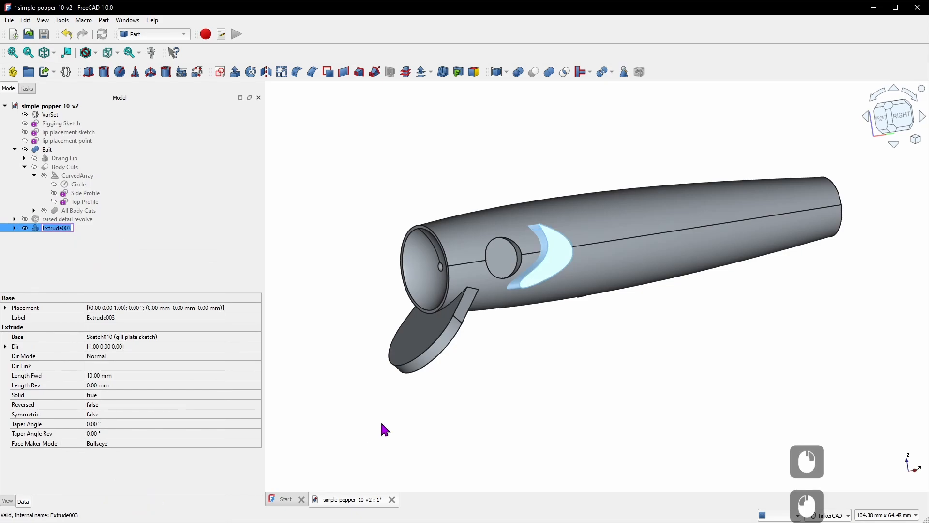
{"action": "type", "text": "gill plate"}
{"action": "key", "text": "Return"}
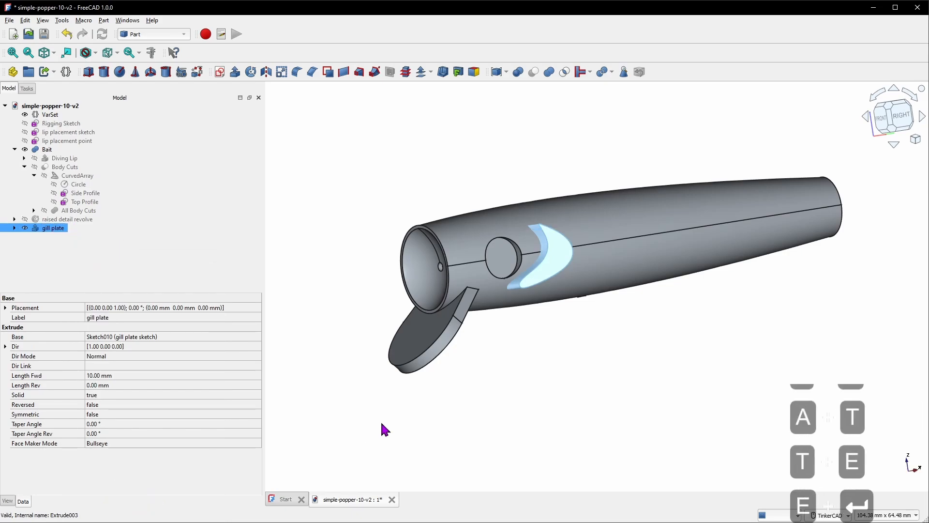
- Show the raised detail revolve and inspect how the gill plate extrusion passes through it
{"action": "left_click", "coordinate": [68, 219]}
{"action": "key", "text": "space"}
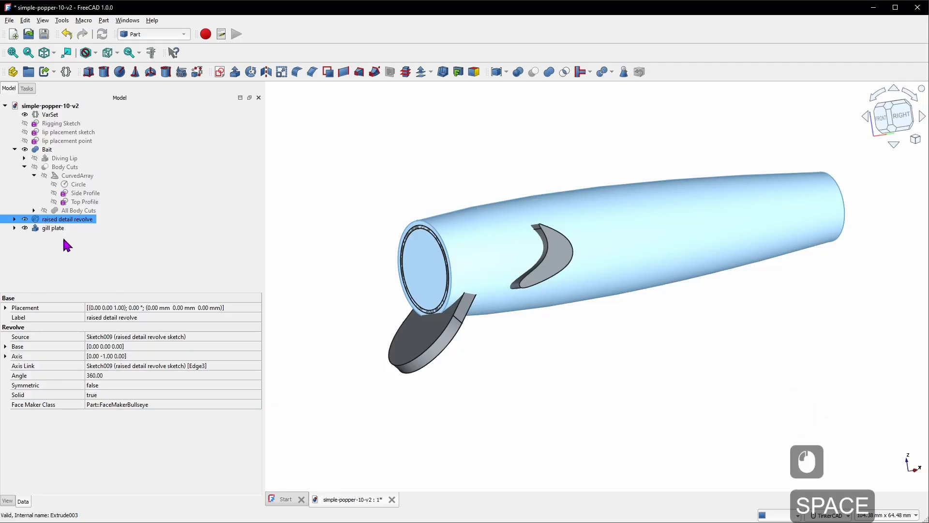
{"action": "right_click_drag", "start_coordinate": [555, 243], "coordinate": [532, 332]}
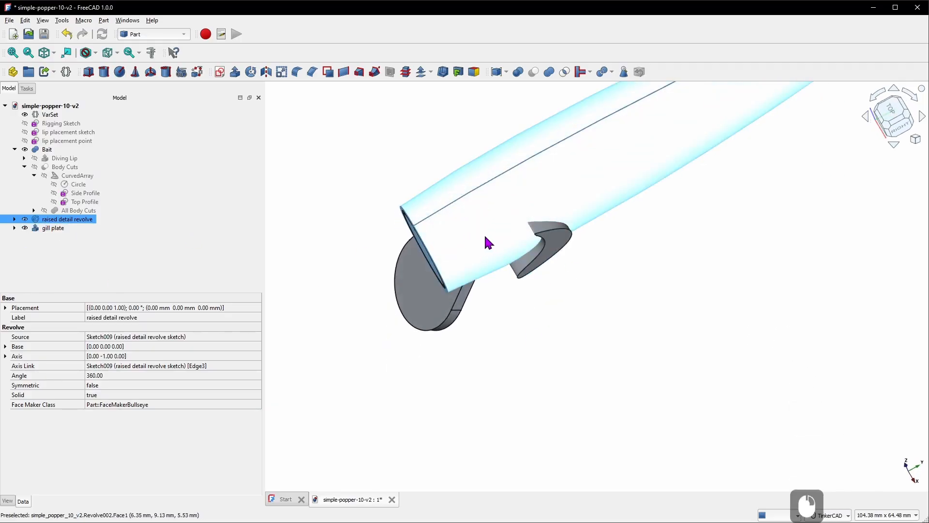
{"action": "right_click_drag", "start_coordinate": [609, 284], "coordinate": [676, 243]}
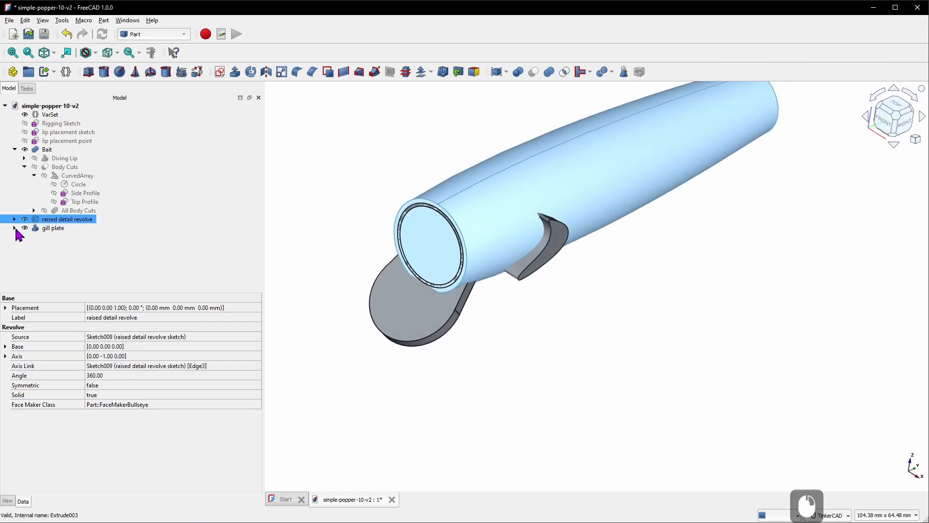
- Set the gill plate extrusion's forward length to 8 mm and check how it meets the raised detail revolve
{"action": "left_click", "coordinate": [37, 229]}
{"action": "double_click", "coordinate": [138, 376]}
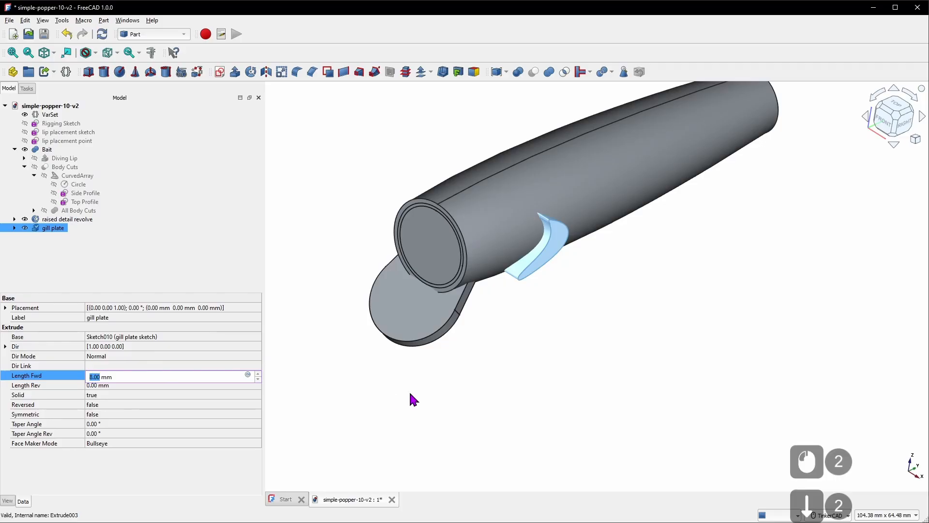
{"action": "left_click", "coordinate": [753, 360]}
{"action": "right_click_drag", "start_coordinate": [753, 361], "coordinate": [626, 277]}
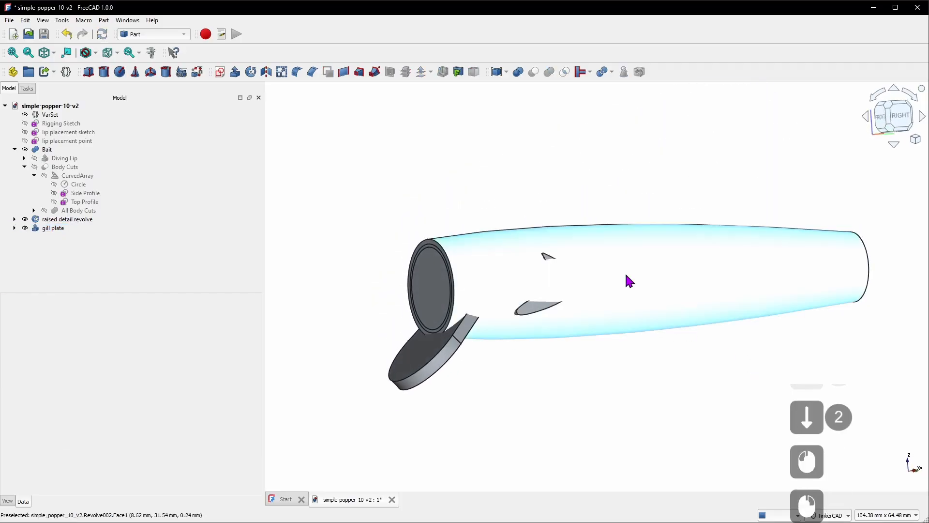
{"action": "right_click_drag", "start_coordinate": [562, 325], "coordinate": [644, 331]}
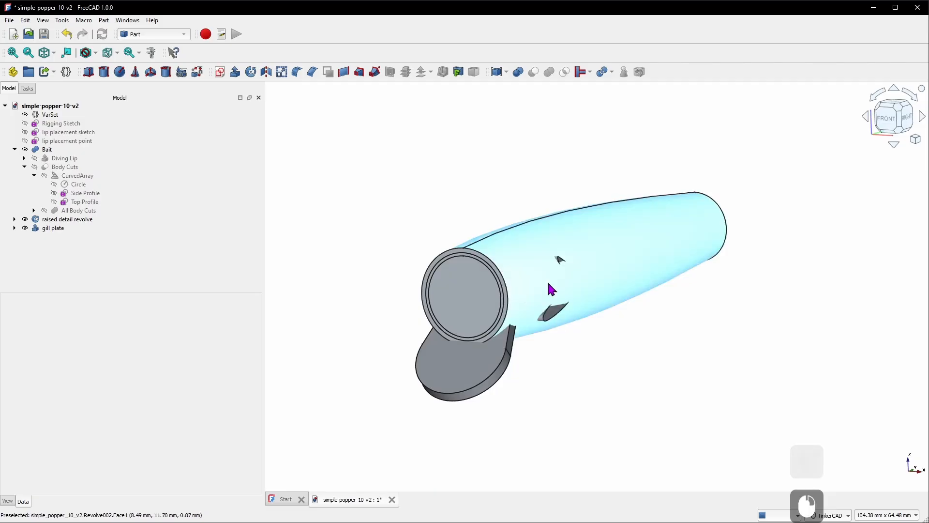
- Set the gill plate extrusion's forward length to 15 mm
{"action": "left_click", "coordinate": [52, 228]}
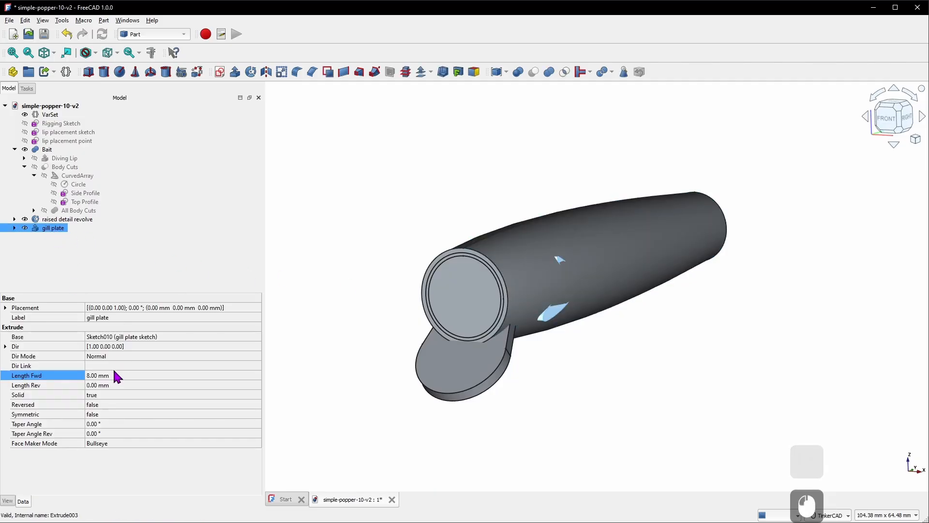
{"action": "double_click", "coordinate": [116, 376]}
{"action": "type", "text": "3."}
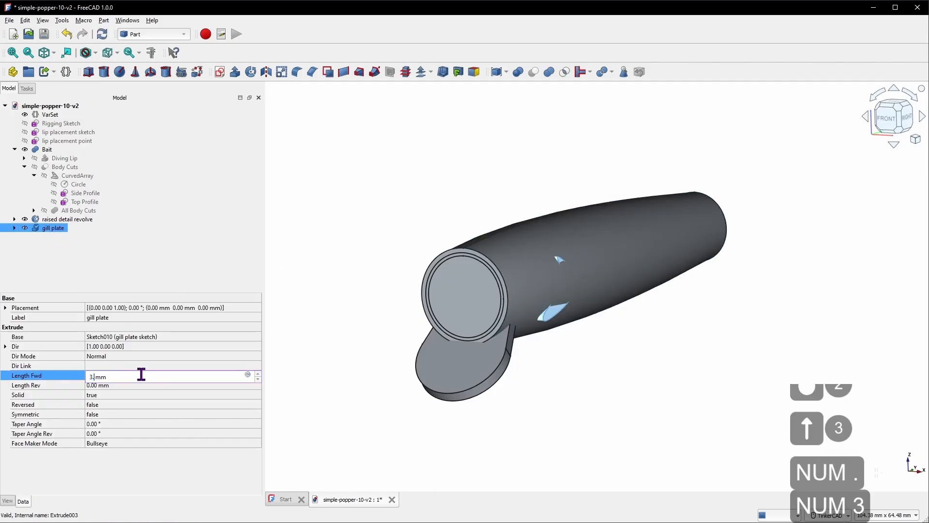
{"action": "key", "text": "BackSpace"}
{"action": "key", "text": "BackSpace"}
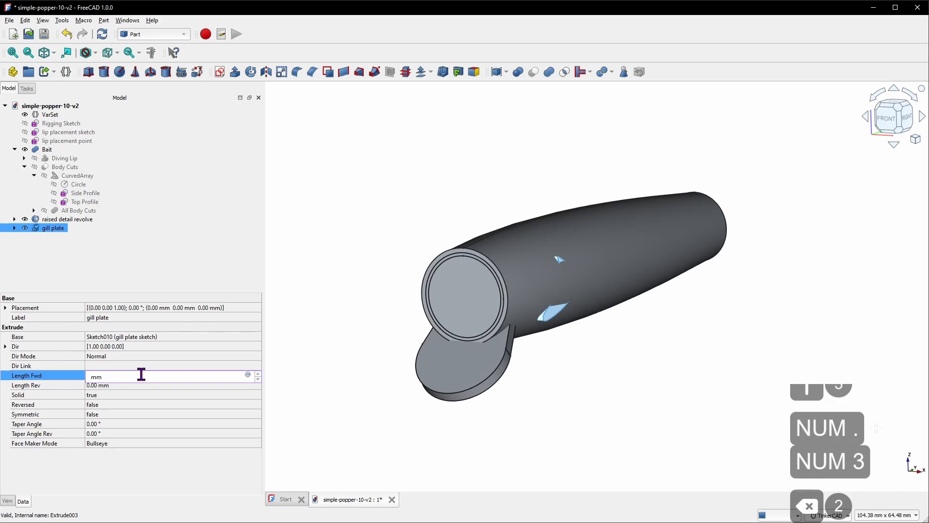
{"action": "type", "text": "15"}
{"action": "key", "text": "Return"}
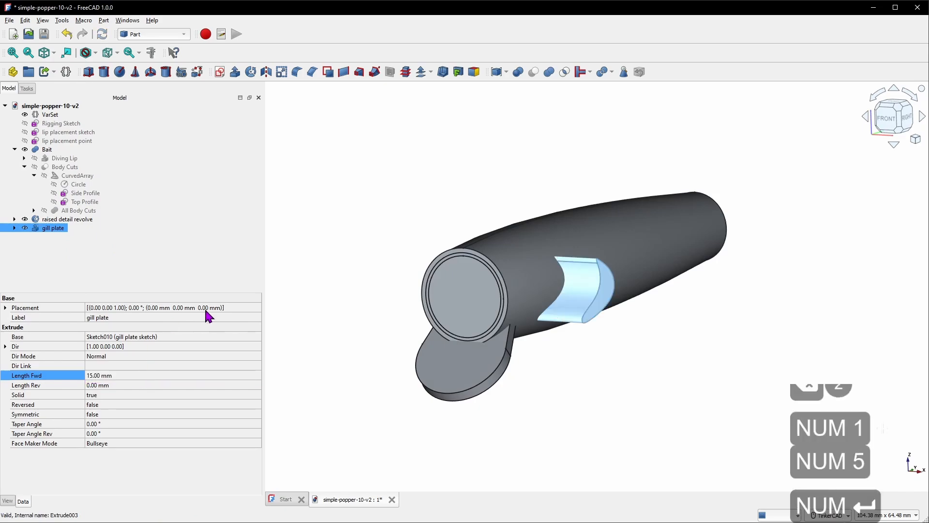
{"action": "left_click", "coordinate": [320, 242]}
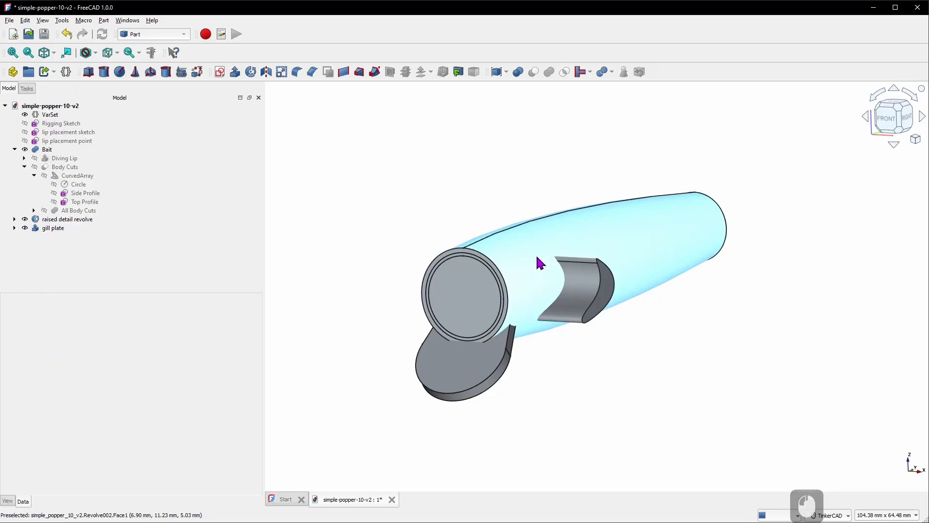
- Create an intersection of the gill plate extrusion and the raised detail revolve
{"action": "left_click", "coordinate": [65, 228]}
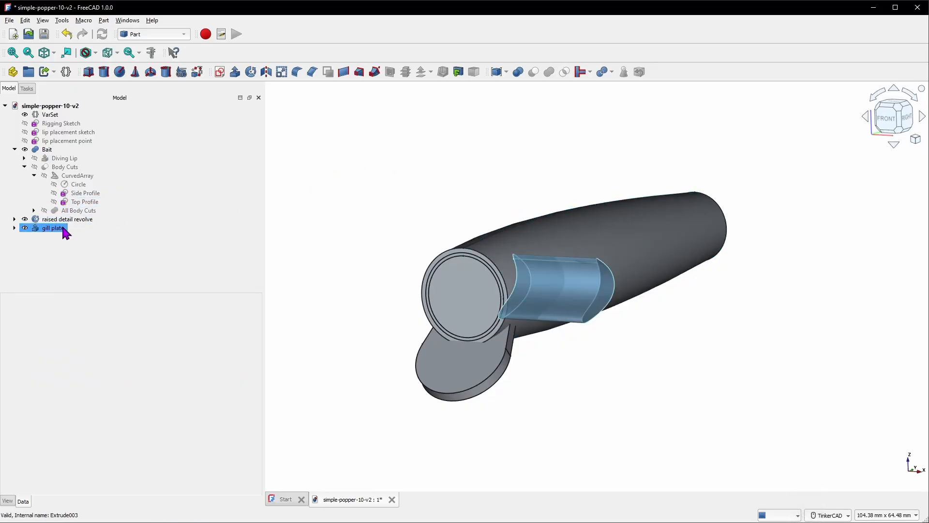
{"action": "left_click", "coordinate": [72, 220], "text": "ctrl"}
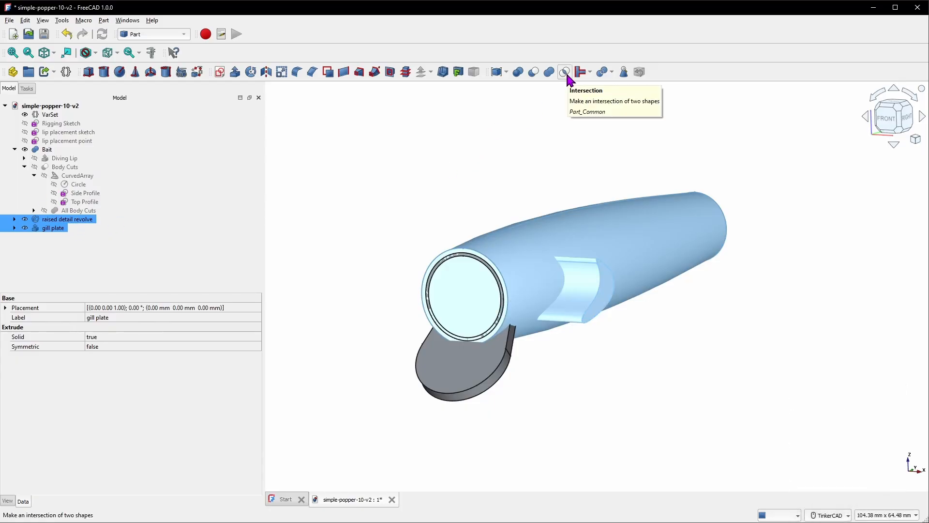
{"action": "left_click", "coordinate": [565, 72]}
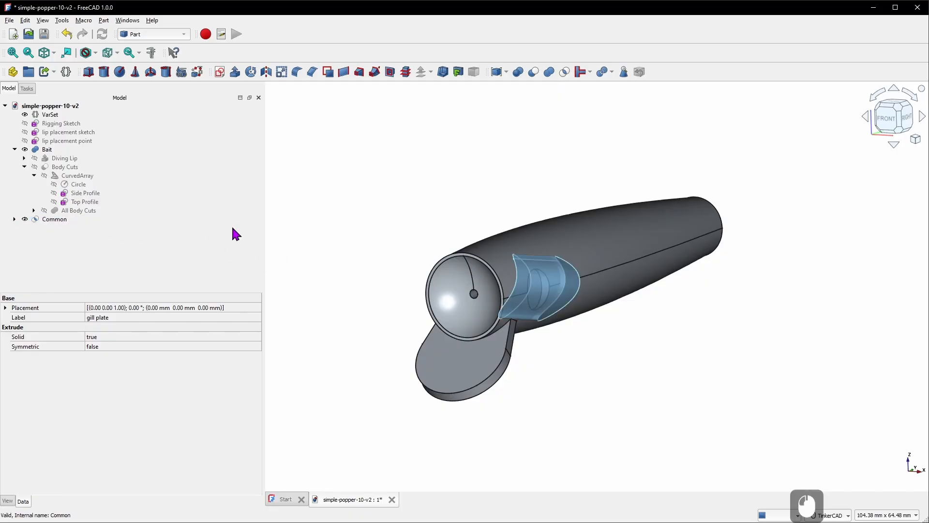
- Hide Bait and examine the shape of the Common intersection on its own
{"action": "left_click", "coordinate": [47, 151]}
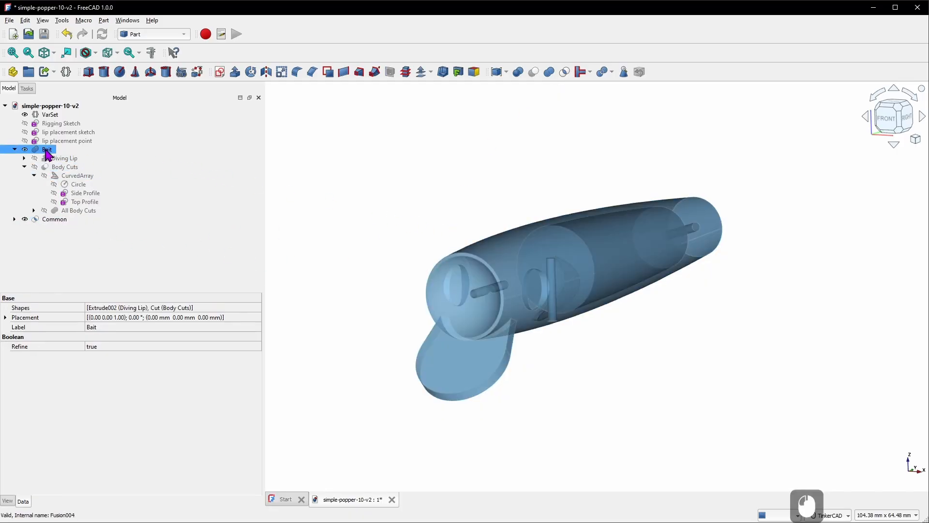
{"action": "key", "text": "space"}
{"action": "right_click_drag", "start_coordinate": [368, 214], "coordinate": [596, 288]}
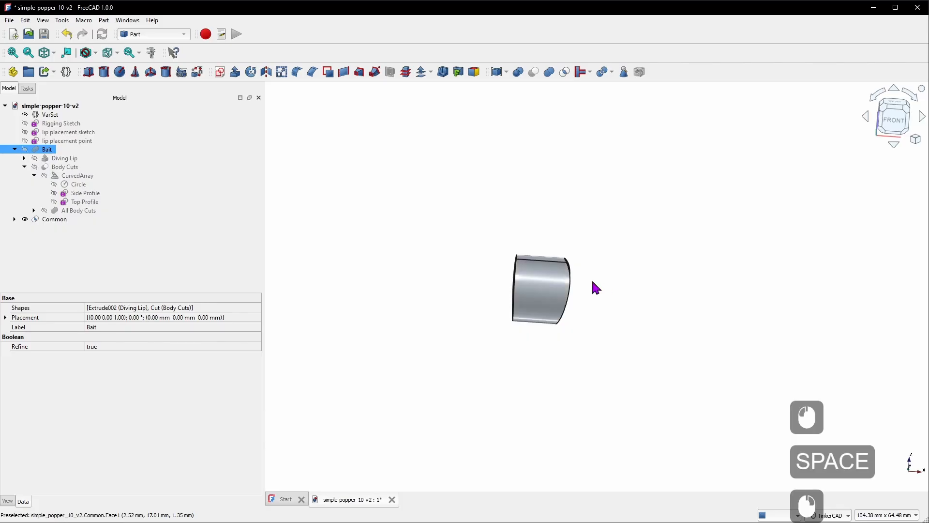
{"action": "key", "text": "space"}
{"action": "key", "text": "space"}
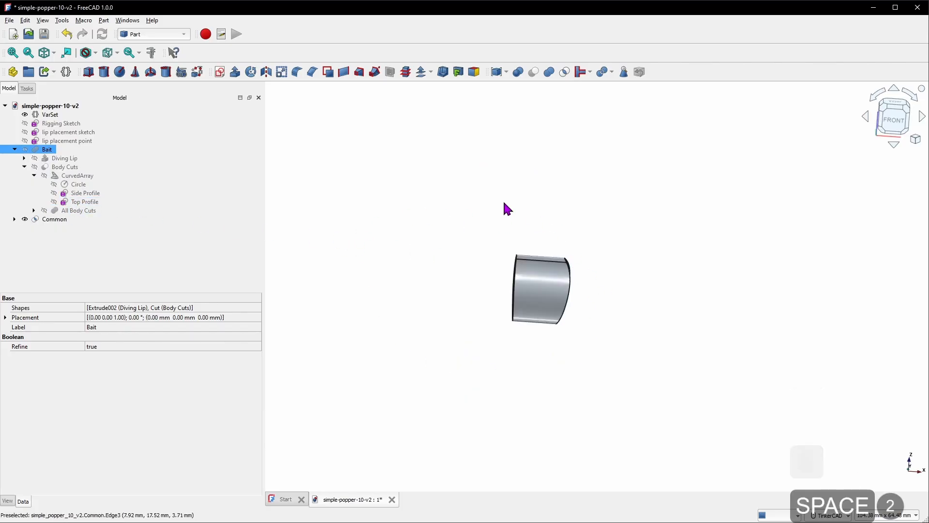
{"action": "right_click_drag", "start_coordinate": [620, 293], "coordinate": [579, 293]}
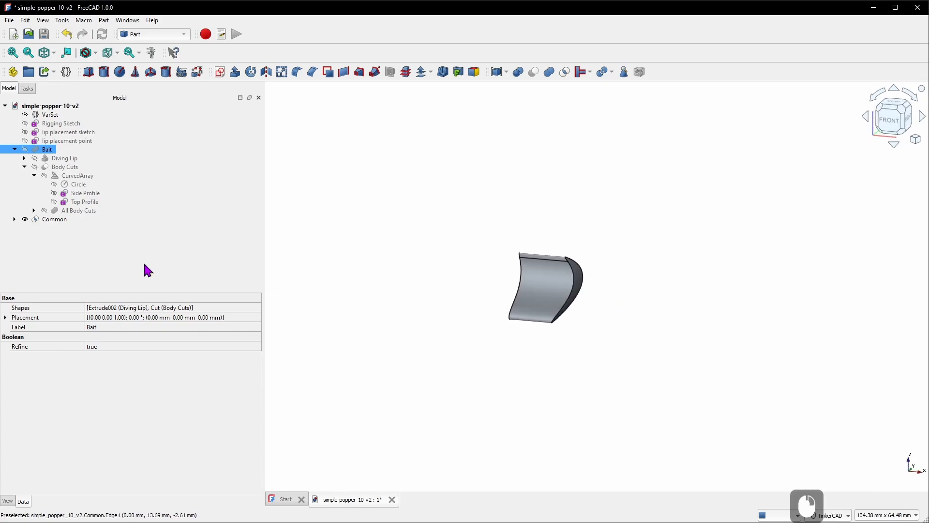
- Hide the Common intersection and show Bait to view the lure body without the gill plate
{"action": "left_click", "coordinate": [89, 219], "text": "ctrl"}
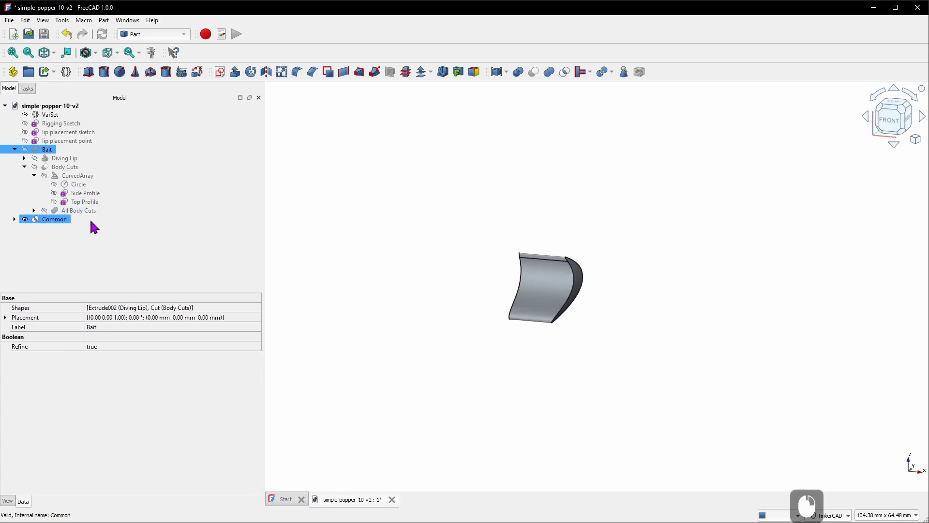
{"action": "left_click", "coordinate": [64, 221]}
{"action": "key", "text": "space"}
{"action": "left_click", "coordinate": [29, 149]}
{"action": "key", "text": "space"}
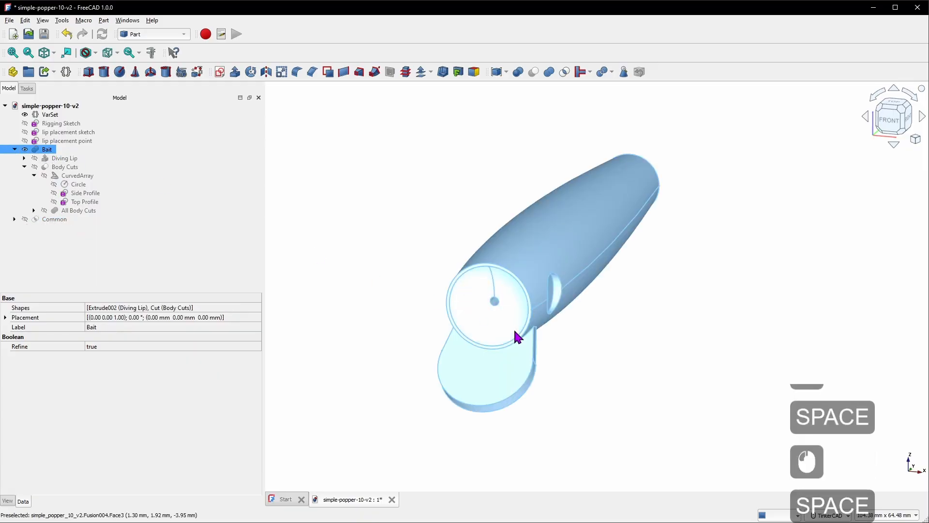
{"action": "right_click_drag", "start_coordinate": [514, 332], "coordinate": [645, 288]}
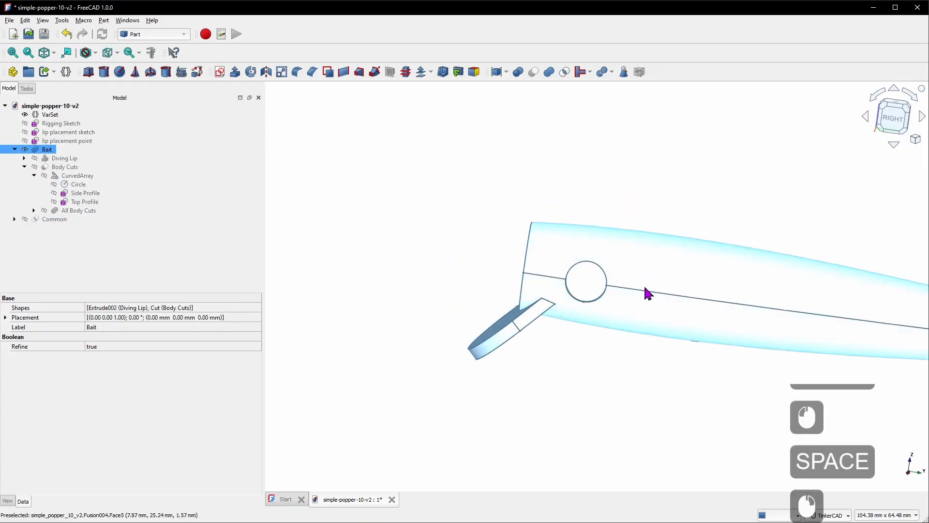
- Show the Common intersection again and examine how the gill plate sits on the lure body
{"action": "left_click", "coordinate": [68, 220]}
{"action": "key", "text": "space"}
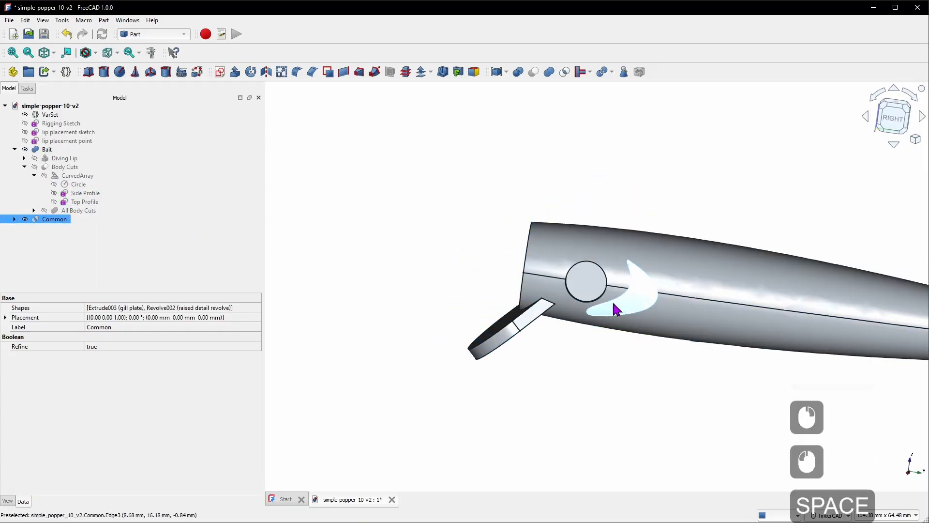
{"action": "scroll", "coordinate": [609, 307], "scroll_direction": "down", "scroll_amount": 3}
{"action": "scroll", "coordinate": [671, 320], "scroll_direction": "up", "scroll_amount": 3}
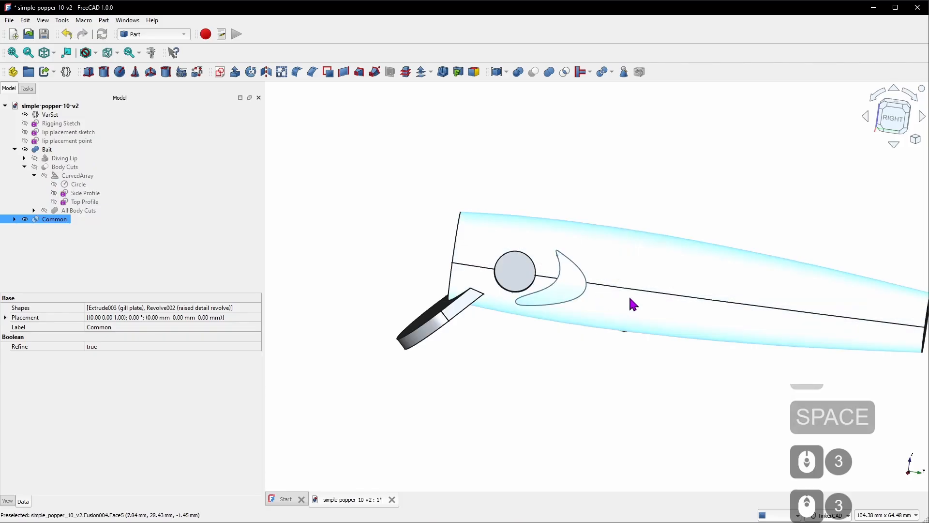
{"action": "right_click_drag", "start_coordinate": [639, 308], "coordinate": [618, 358]}
{"action": "right_click_drag", "start_coordinate": [608, 321], "coordinate": [605, 303]}
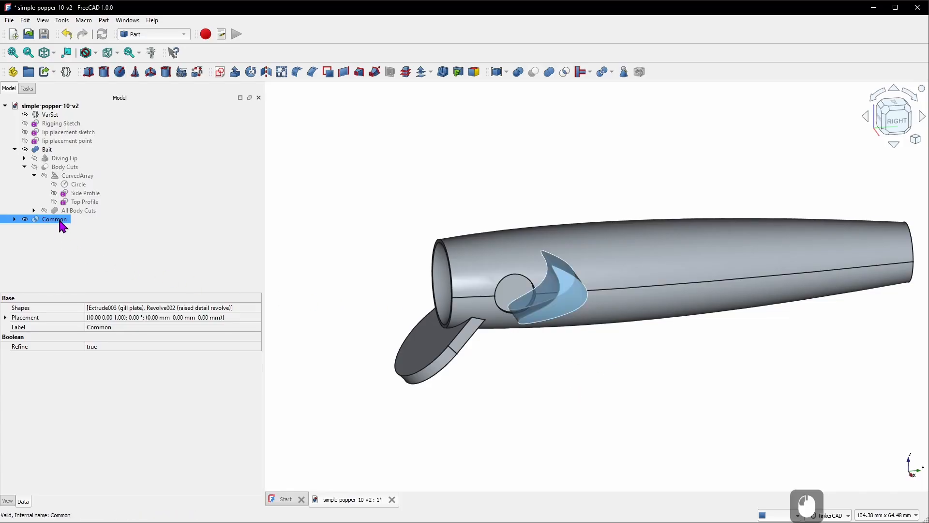
- Cut the CurvedArray body shape out of the Common gill plate intersection
{"action": "left_click", "coordinate": [83, 177], "text": "ctrl"}
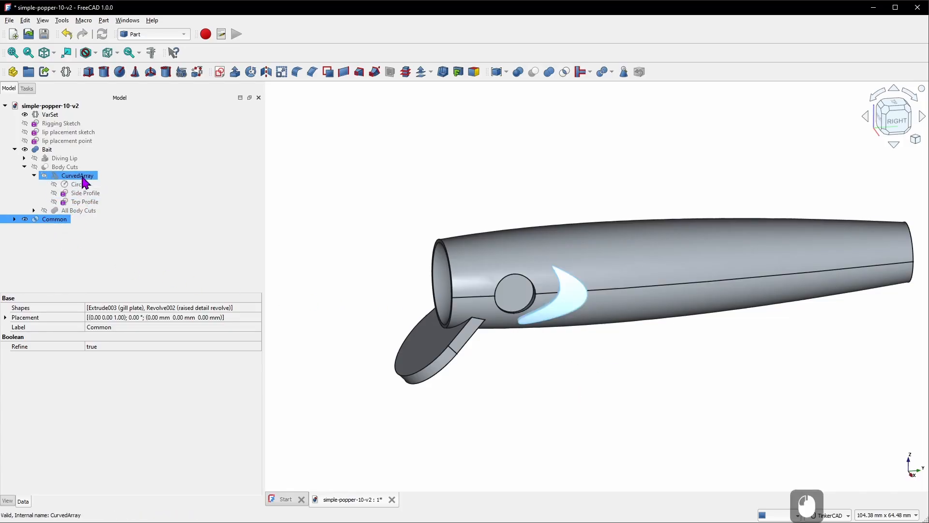
{"action": "key", "text": "ctrl"}
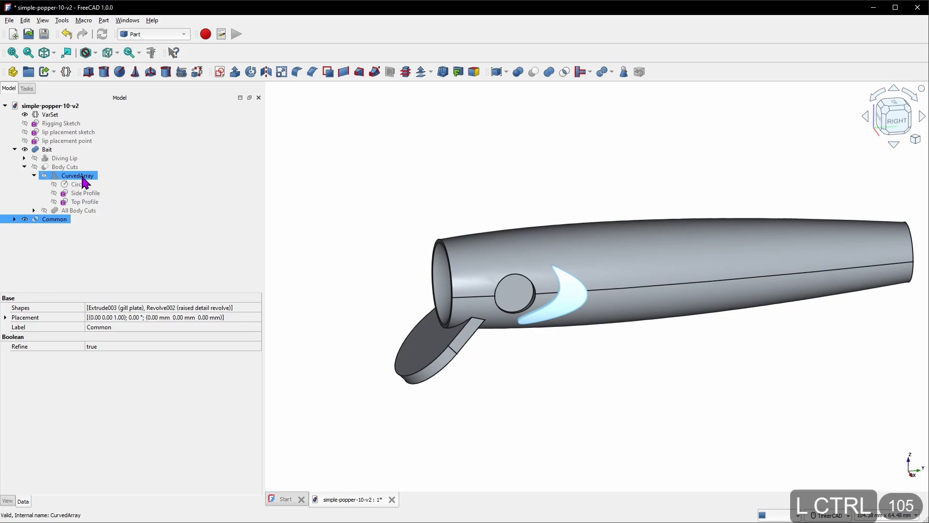
{"action": "left_click", "coordinate": [80, 176], "text": "ctrl"}
{"action": "left_click", "coordinate": [527, 76]}
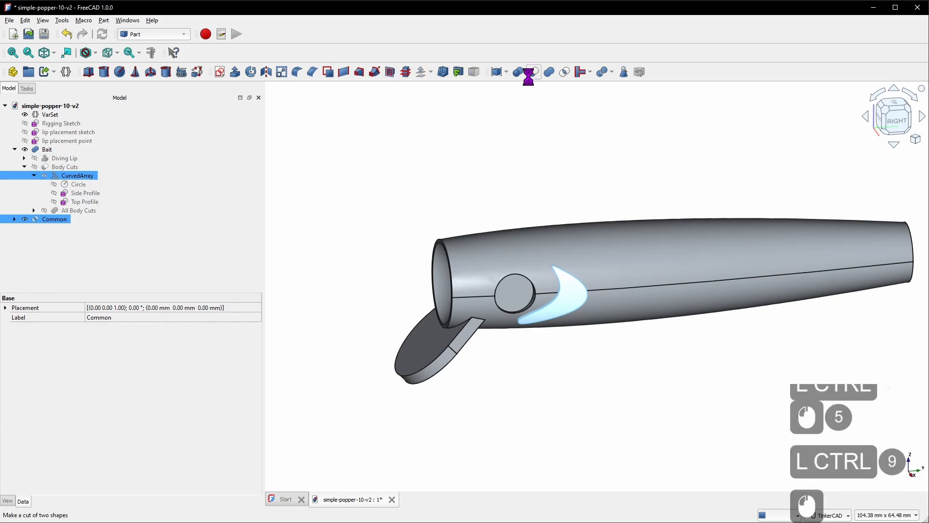
- Hide Bait to inspect the cut gill plate by itself, then show Bait again
{"action": "left_click", "coordinate": [47, 149]}
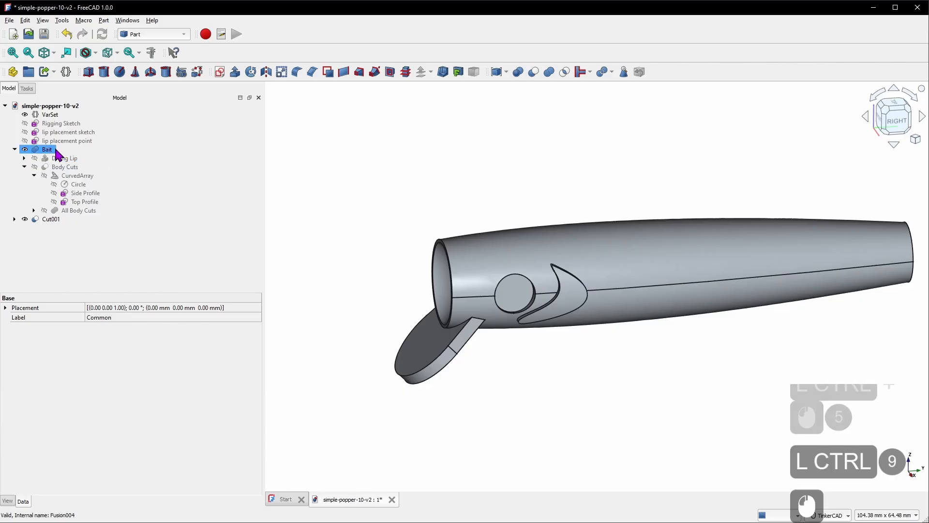
{"action": "key", "text": "space"}
{"action": "right_click_drag", "start_coordinate": [392, 257], "coordinate": [373, 244]}
{"action": "left_click", "coordinate": [49, 219]}
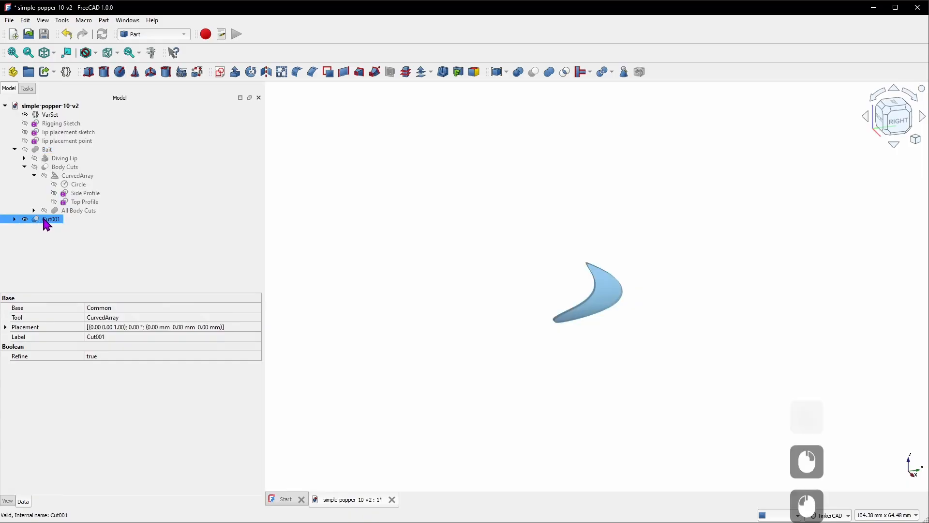
{"action": "key", "text": "space"}
{"action": "key", "text": "space"}
{"action": "left_click", "coordinate": [48, 150]}
{"action": "key", "text": "space"}
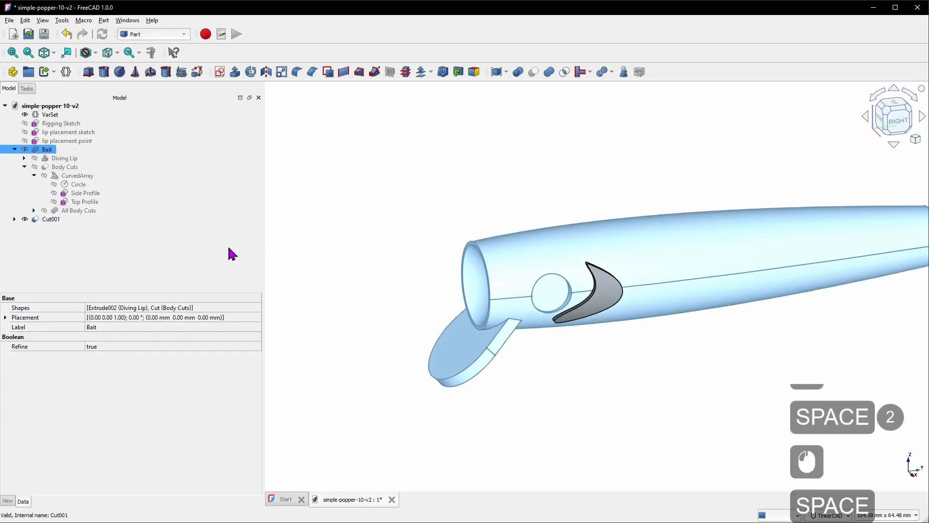
- Mirror the cut gill plate across the YZ plane
{"action": "left_click", "coordinate": [51, 220]}
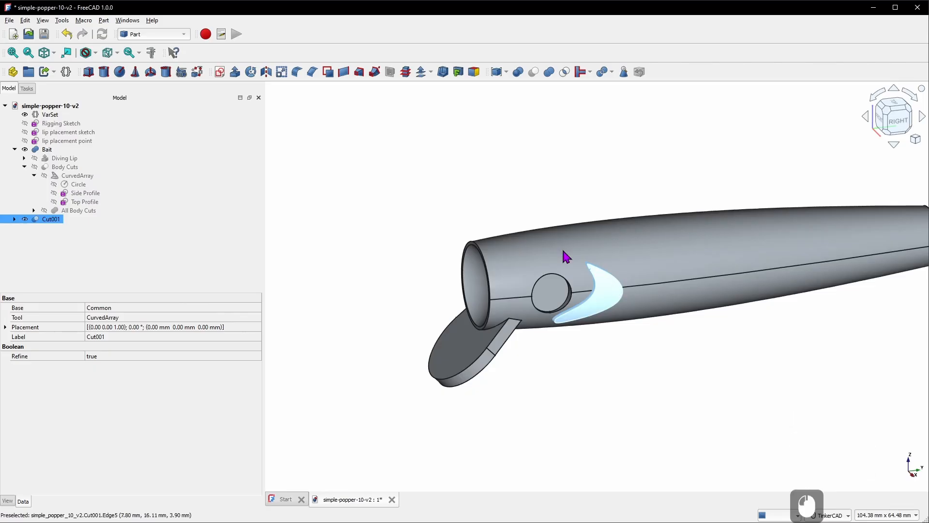
{"action": "left_click", "coordinate": [266, 73]}
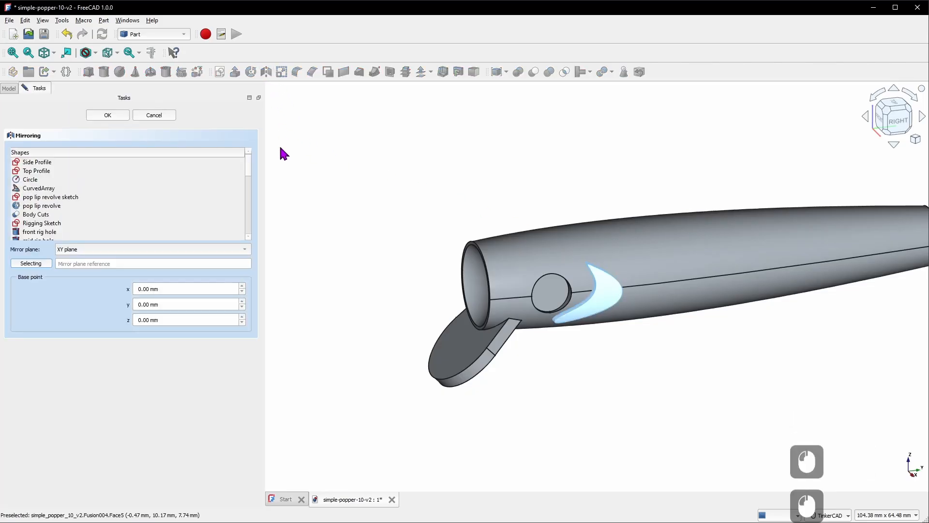
{"action": "left_click", "coordinate": [145, 248]}
{"action": "left_click", "coordinate": [130, 269]}
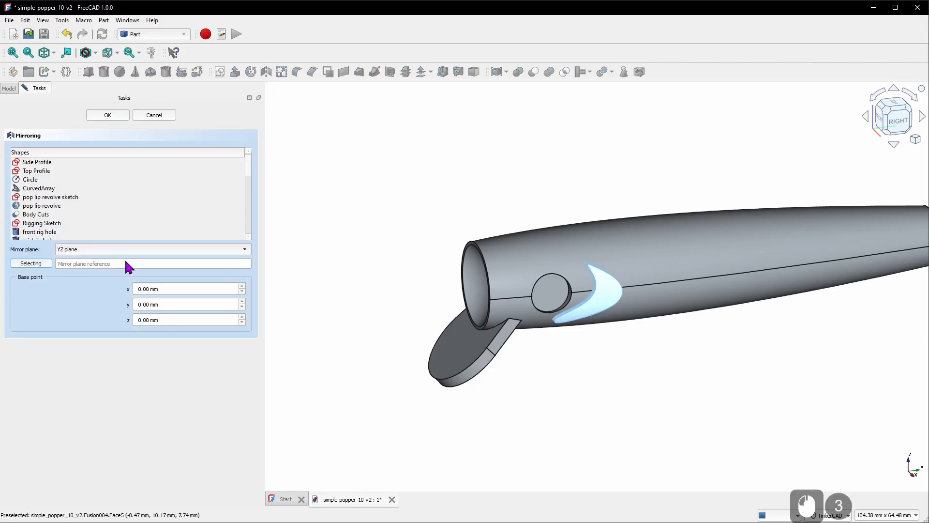
{"action": "left_click", "coordinate": [108, 115]}
- Examine the original and mirrored gill plates on both sides of the lure body
{"action": "right_click_drag", "start_coordinate": [391, 274], "coordinate": [476, 303]}
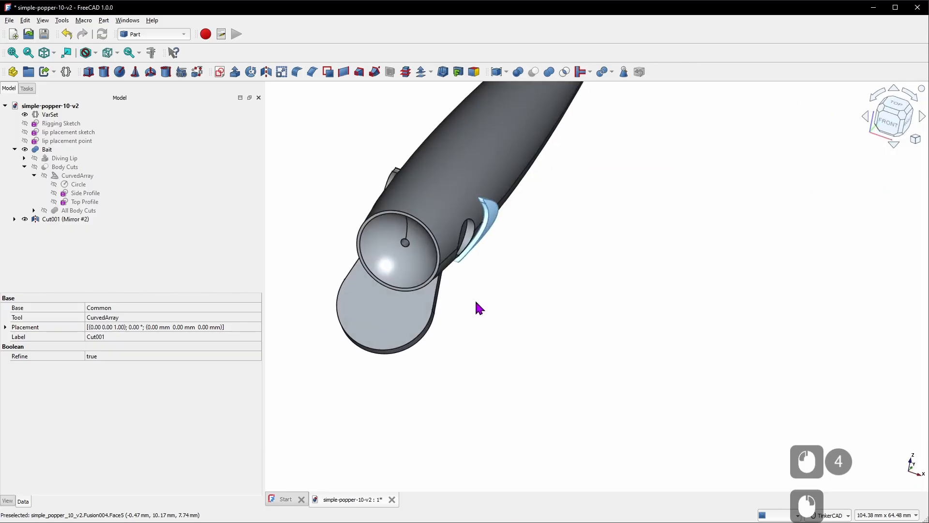
{"action": "scroll", "coordinate": [441, 270], "scroll_direction": "down", "scroll_amount": 4}
{"action": "scroll", "coordinate": [423, 260], "scroll_direction": "up", "scroll_amount": 5}
{"action": "right_click_drag", "start_coordinate": [423, 256], "coordinate": [344, 234]}
{"action": "scroll", "coordinate": [531, 355], "scroll_direction": "down", "scroll_amount": 4}
{"action": "scroll", "coordinate": [564, 331], "scroll_direction": "up", "scroll_amount": 4}
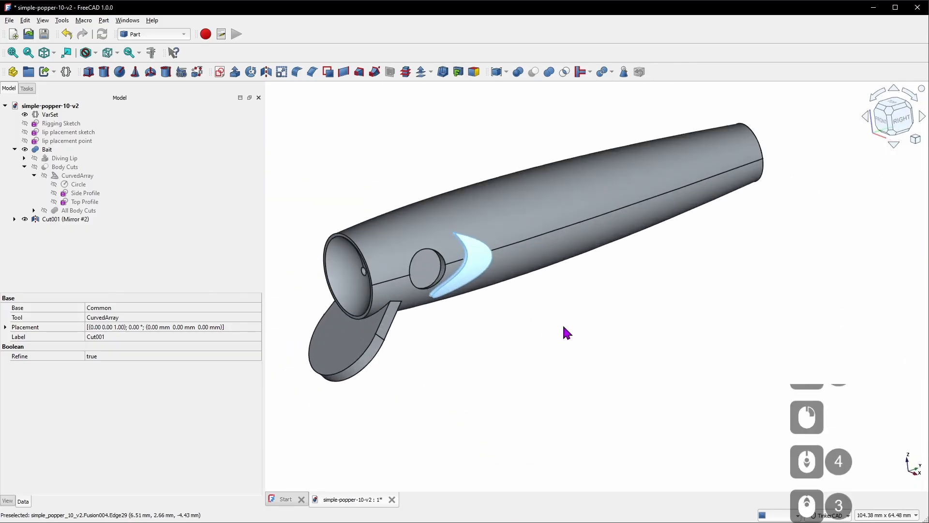
{"action": "right_click_drag", "start_coordinate": [563, 327], "coordinate": [522, 291]}
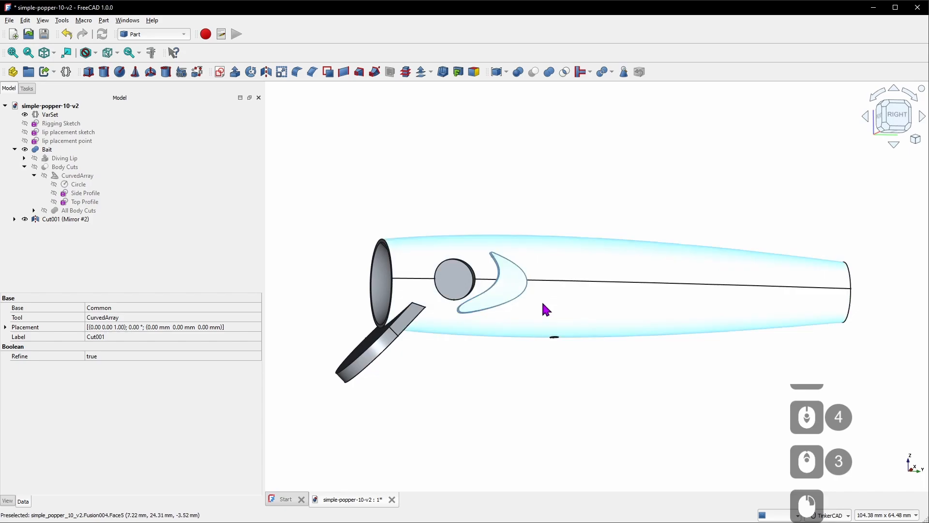